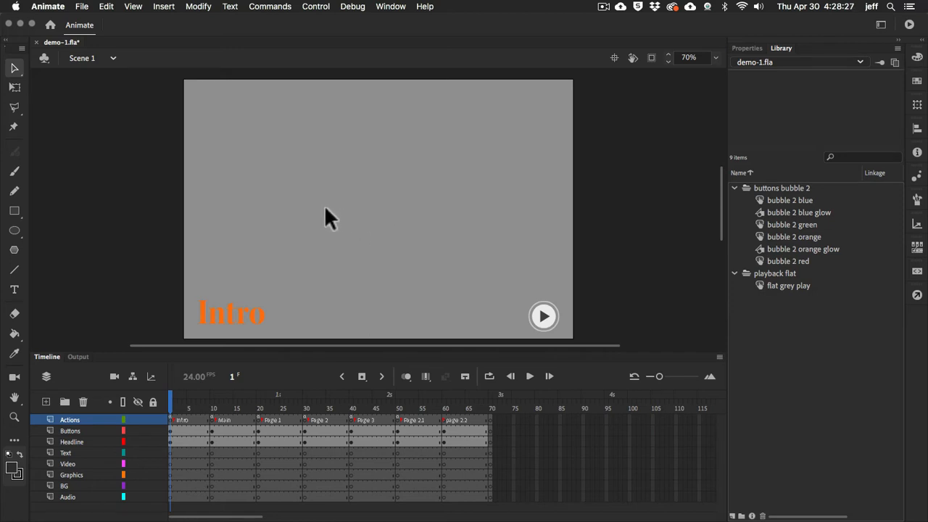
# Switch to the XD prototype and examine the links between the main menu and its pages in Prototype mode
pyautogui.press('super+Tab')
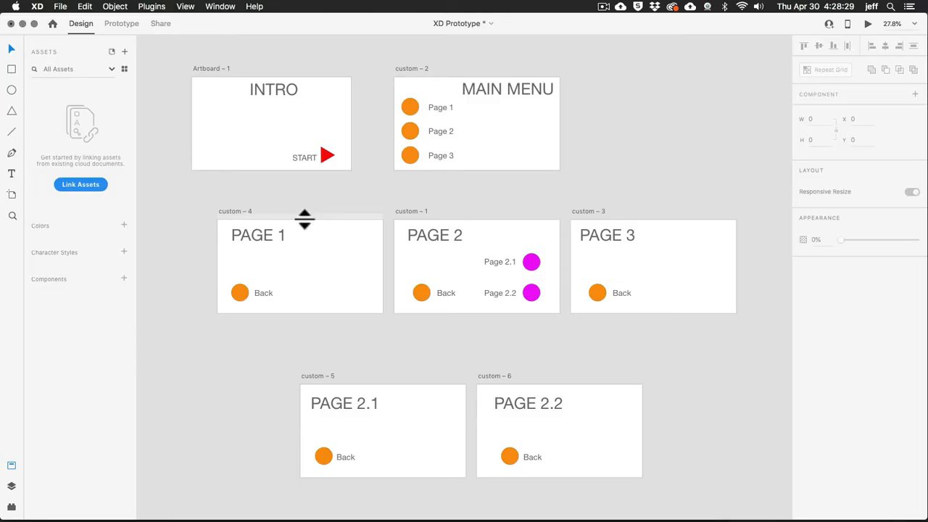
pyautogui.click(129, 21)
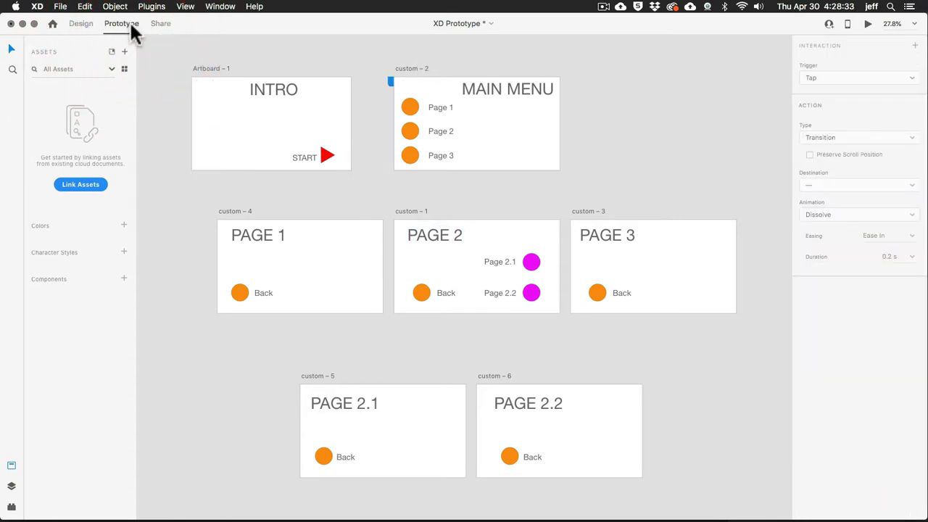
pyautogui.press('super+a')
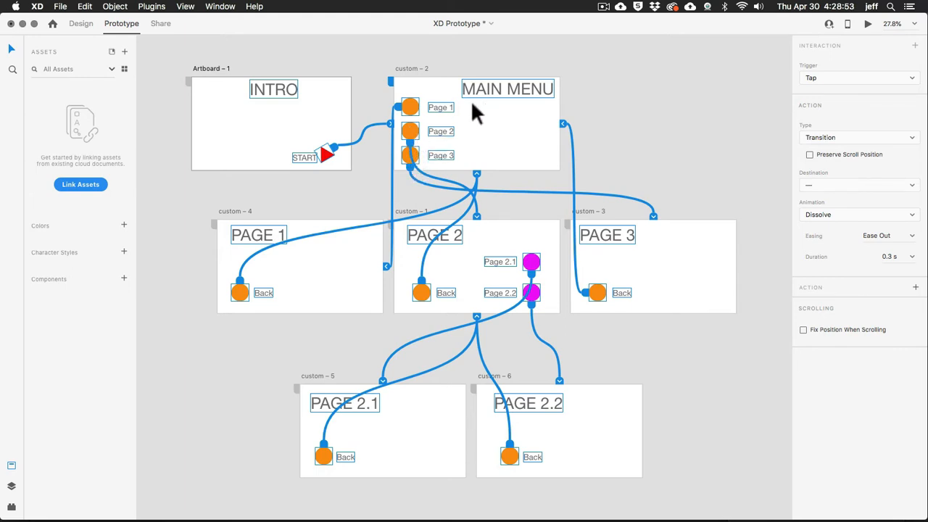
pyautogui.click(300, 273)
pyautogui.click(526, 231)
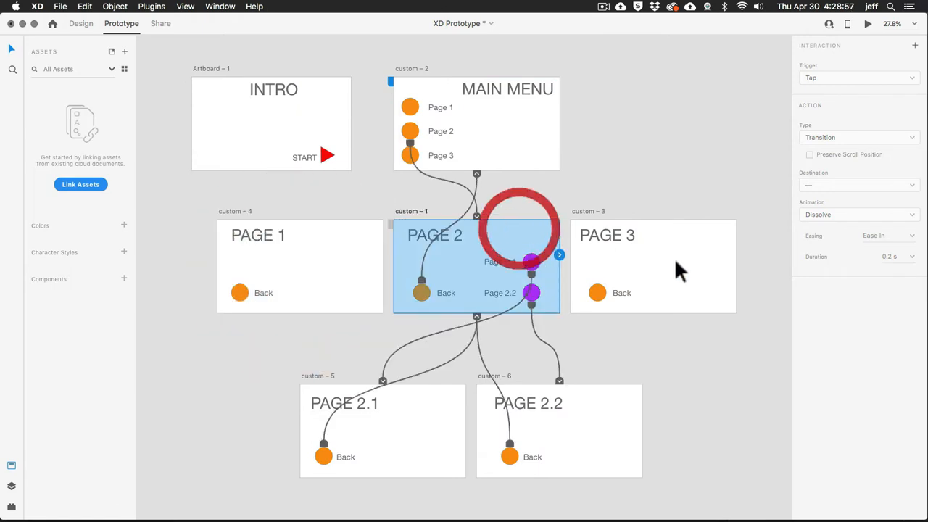
pyautogui.click(681, 265)
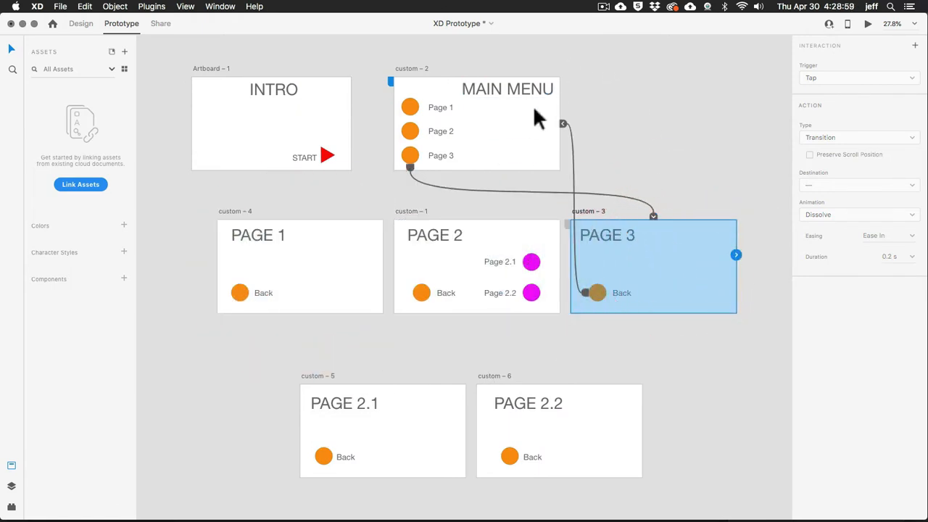
pyautogui.click(595, 292)
pyautogui.click(504, 148)
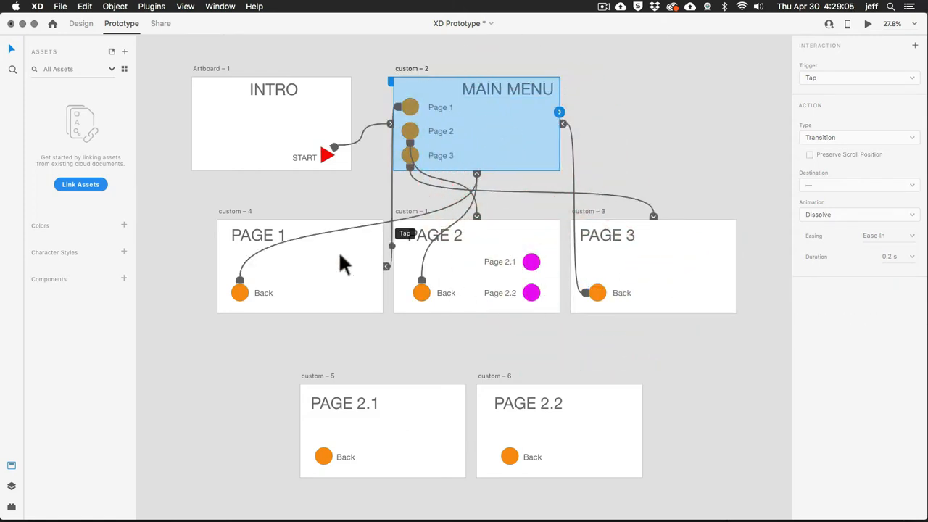
# Trace the Page 2 button's link, the Page 2.1 and 2.2 sub-page links, and the connections of the other page artboards
pyautogui.click(412, 133)
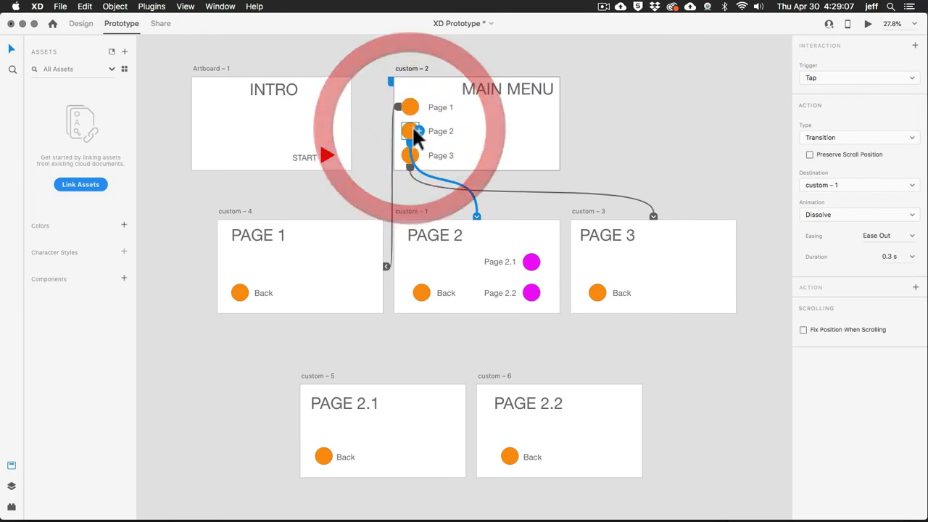
pyautogui.click(466, 247)
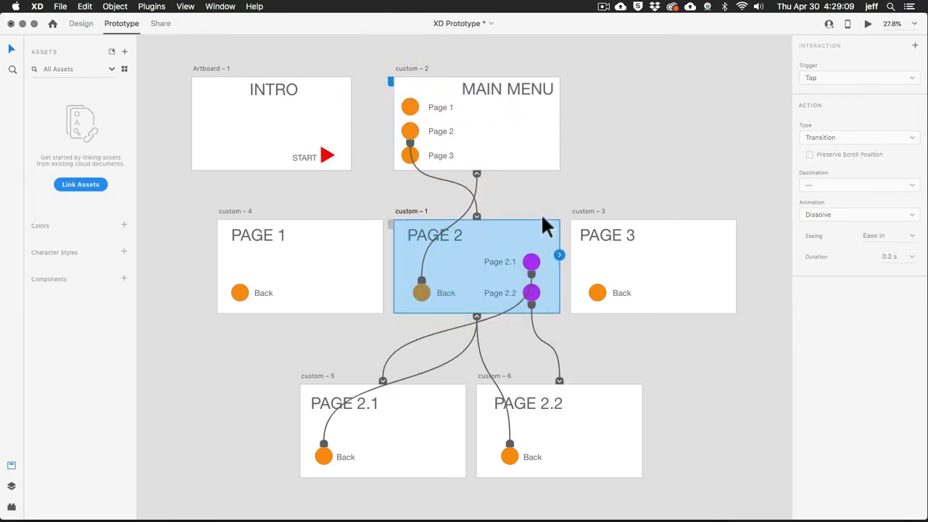
pyautogui.click(533, 259)
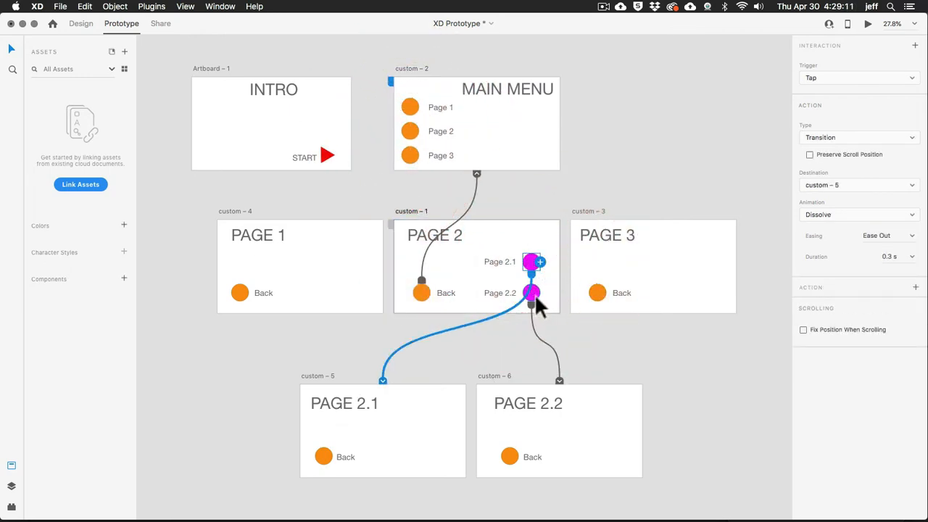
pyautogui.click(534, 293)
pyautogui.click(410, 451)
pyautogui.click(557, 445)
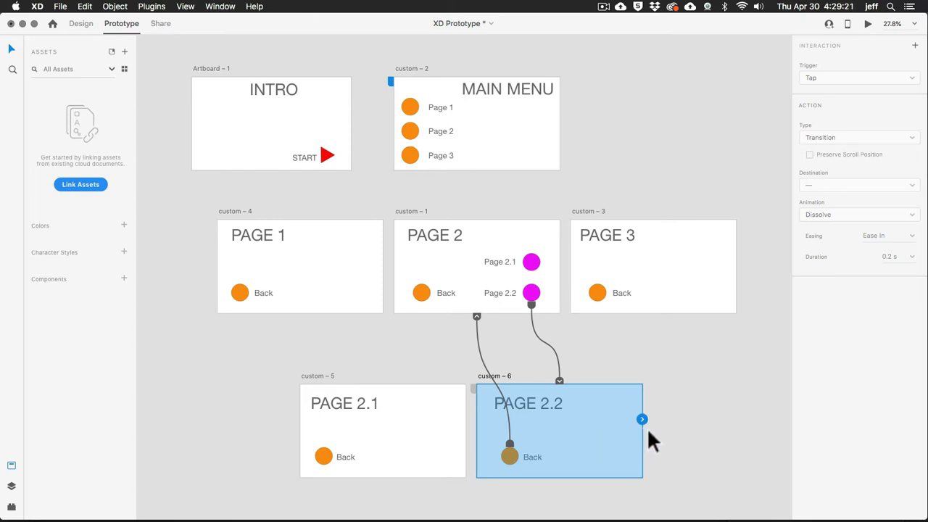
pyautogui.click(316, 271)
pyautogui.click(643, 268)
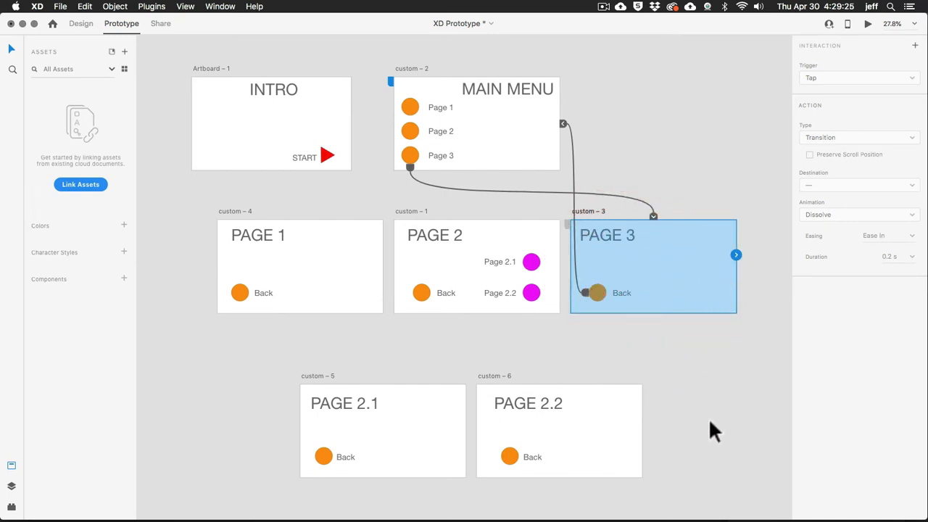
pyautogui.click(429, 460)
pyautogui.click(610, 447)
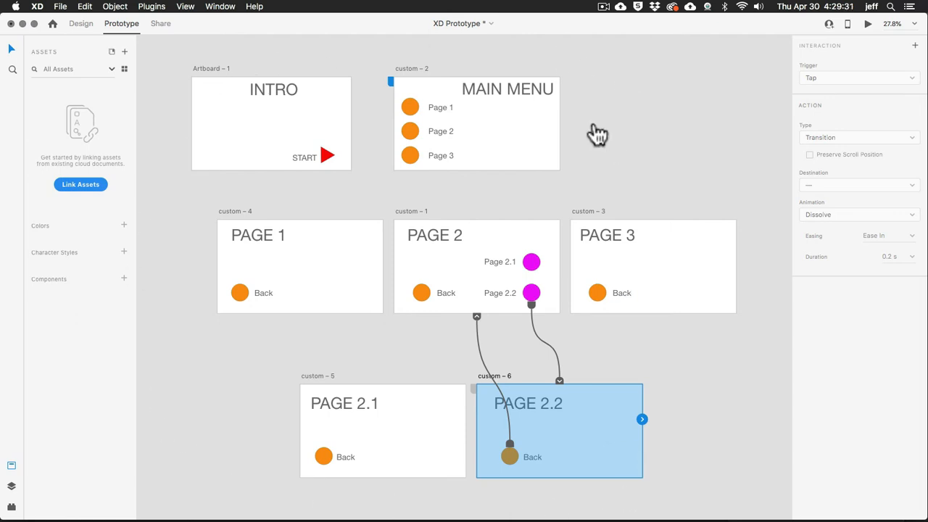
# Compare the Intro frame in Animate with the INTRO artboard in XD, and return to Animate
pyautogui.press('super+Tab')
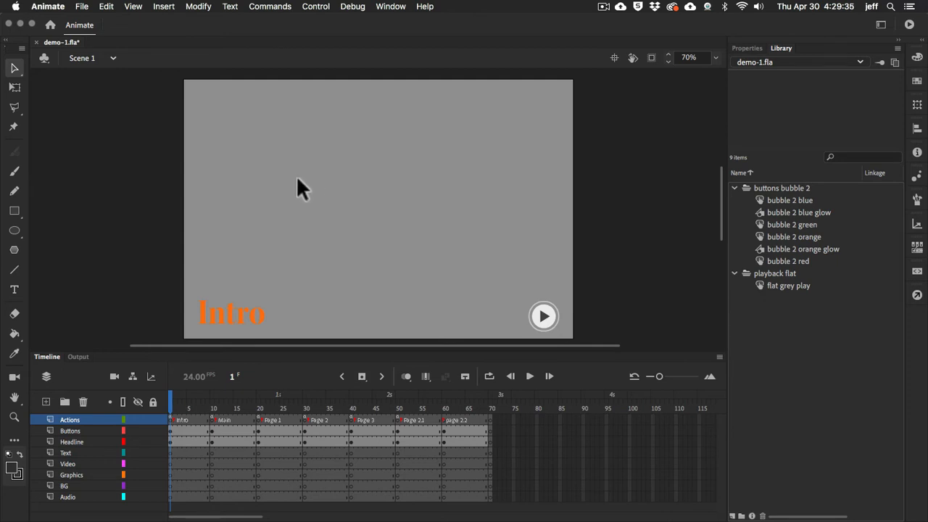
pyautogui.click(172, 408)
pyautogui.press('super+Tab')
pyautogui.click(248, 154)
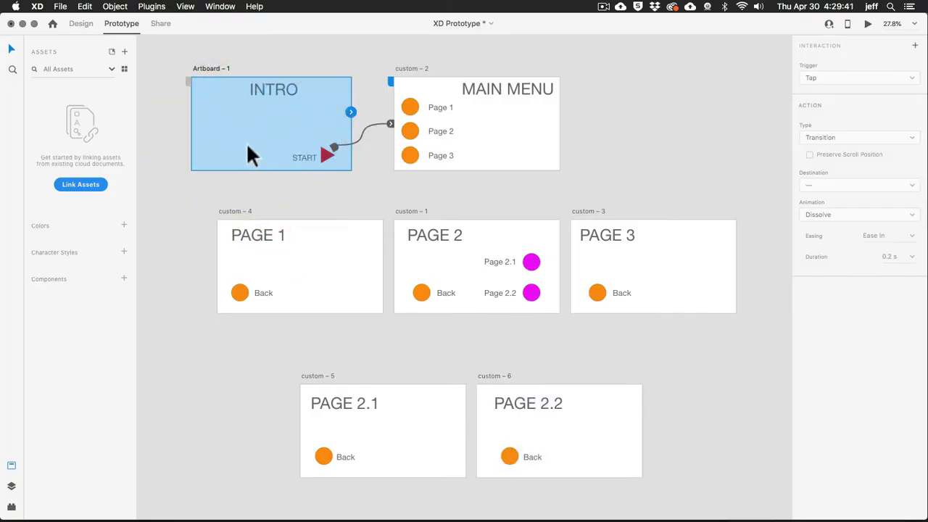
pyautogui.press('super+Tab')
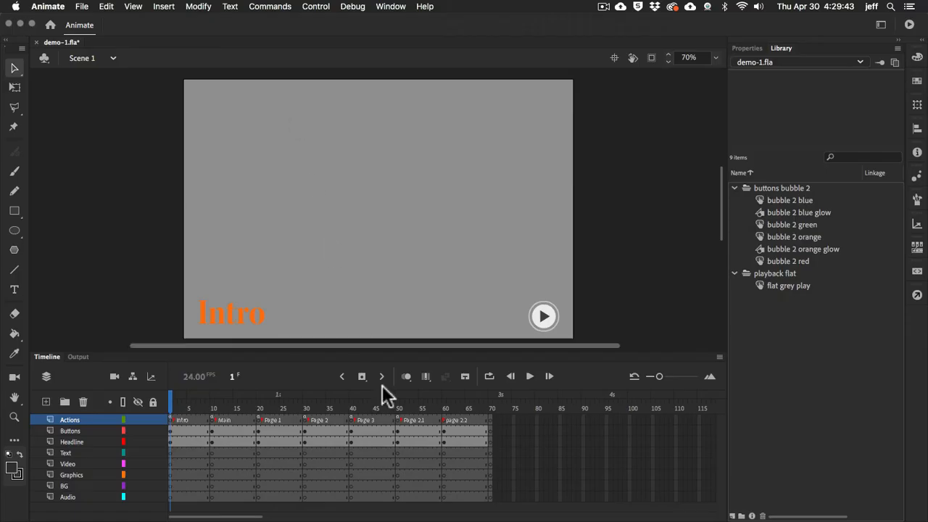
# Review the stage contents of the labelled frames from Main through Page 2.2 on the timeline
pyautogui.click(212, 419)
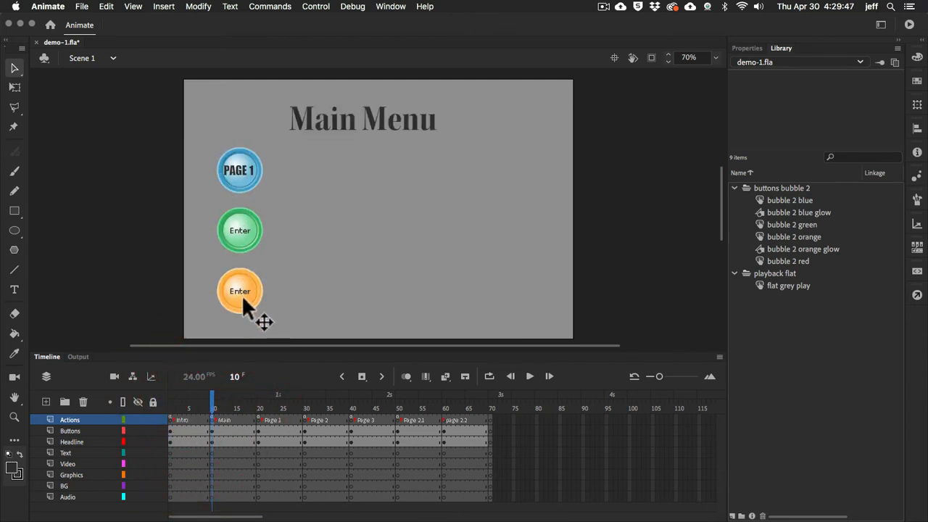
pyautogui.click(257, 420)
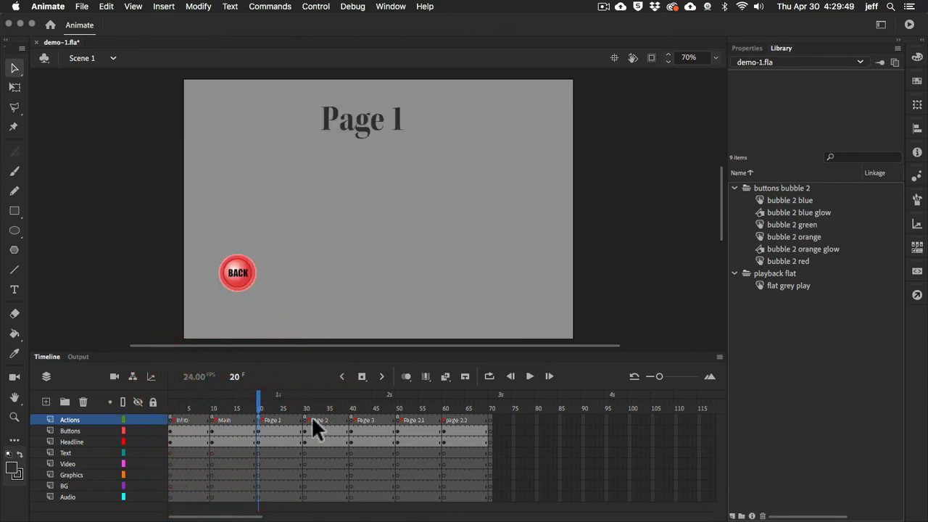
pyautogui.click(304, 419)
pyautogui.click(351, 419)
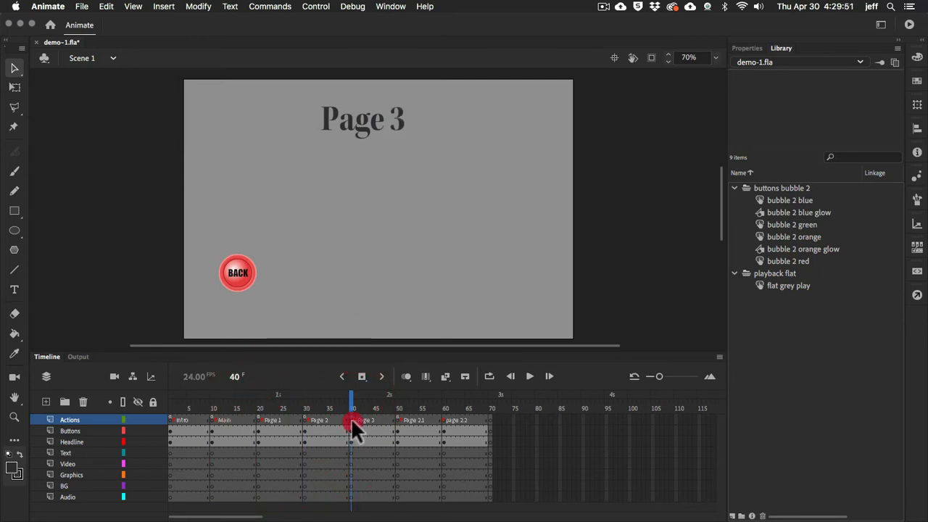
pyautogui.click(398, 420)
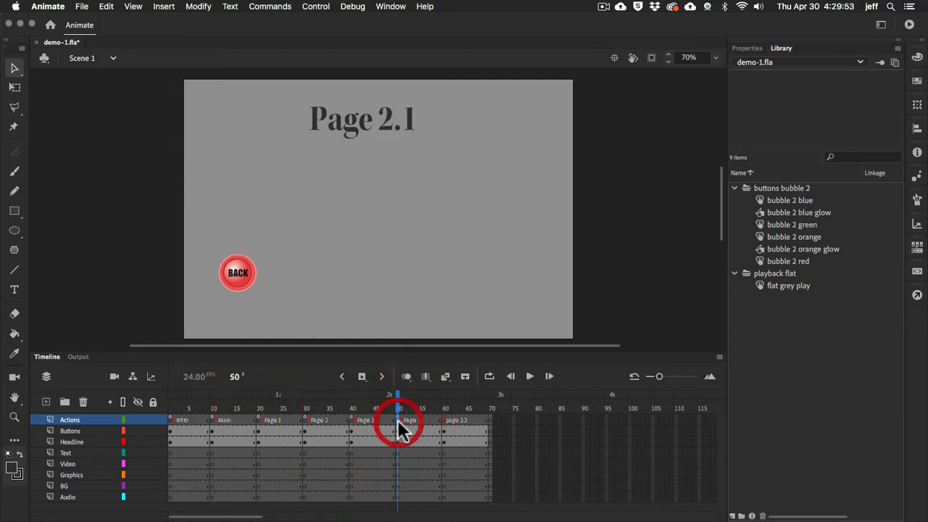
pyautogui.click(256, 419)
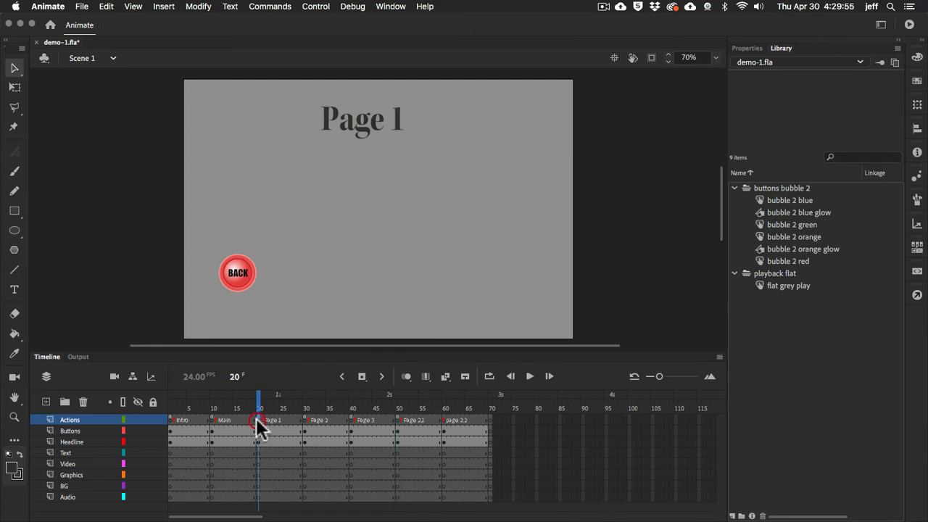
pyautogui.click(303, 418)
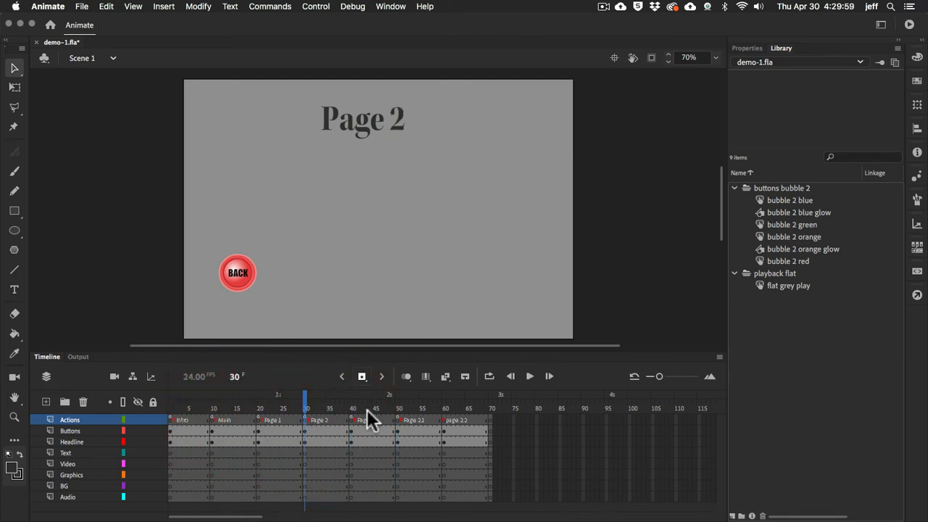
pyautogui.click(444, 420)
# Examine the layout of the Page 1, 2 and 3 frames and the Page 2.1 and 2.2 sub-page frames
pyautogui.click(305, 419)
pyautogui.click(258, 420)
pyautogui.click(305, 421)
pyautogui.click(351, 421)
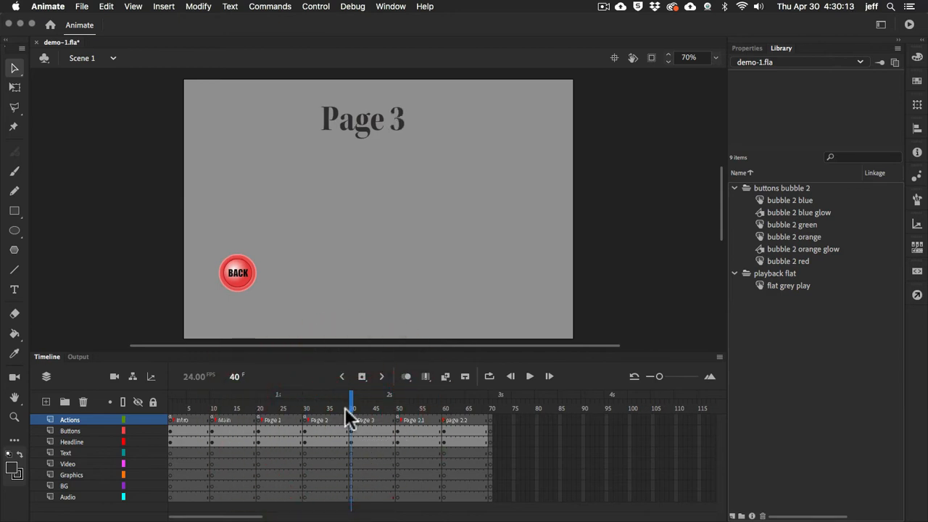
pyautogui.click(676, 418)
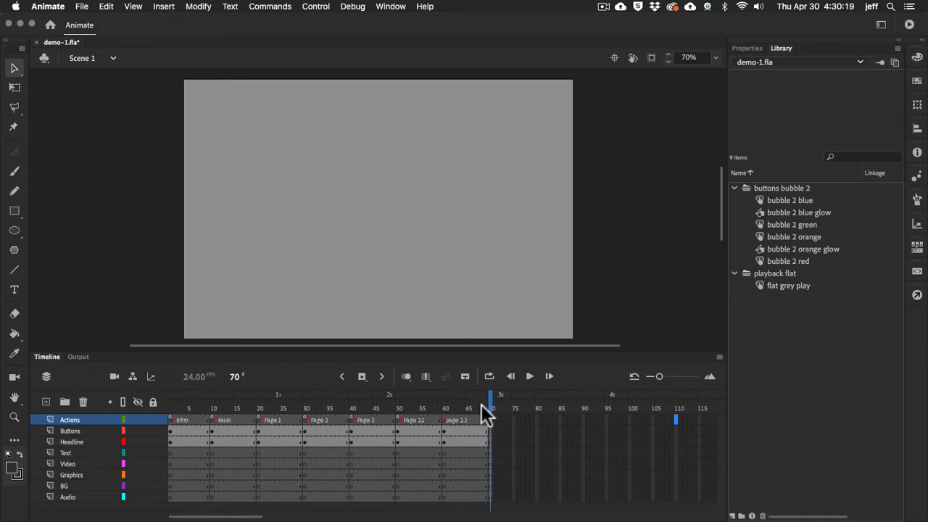
pyautogui.click(442, 408)
pyautogui.click(407, 407)
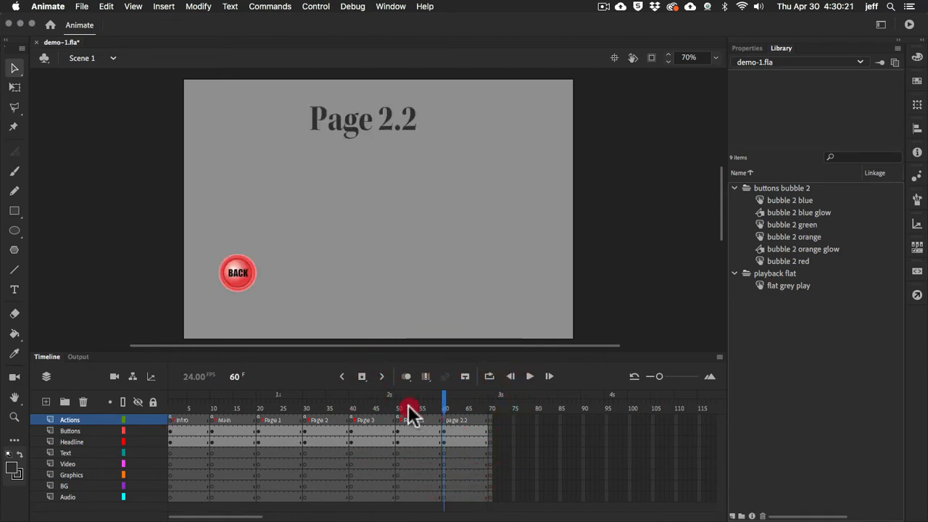
pyautogui.click(351, 406)
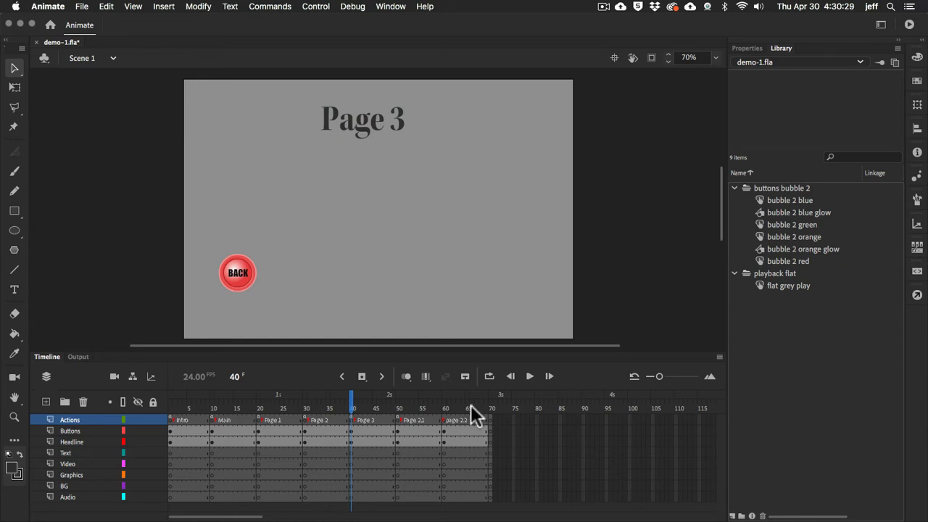
# Review the Intro, Main and Page 1 frames and the unused Actions layer frames 90 and 100
pyautogui.click(169, 417)
pyautogui.click(211, 418)
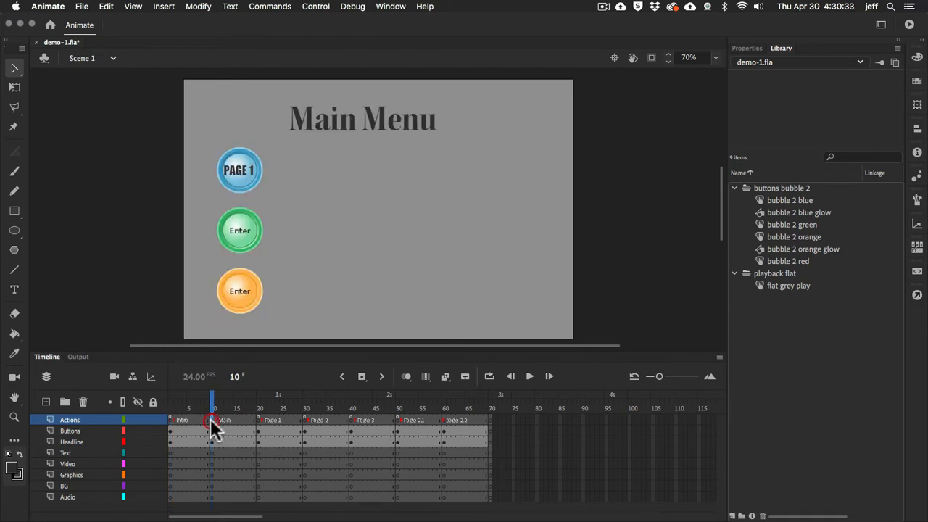
pyautogui.click(258, 419)
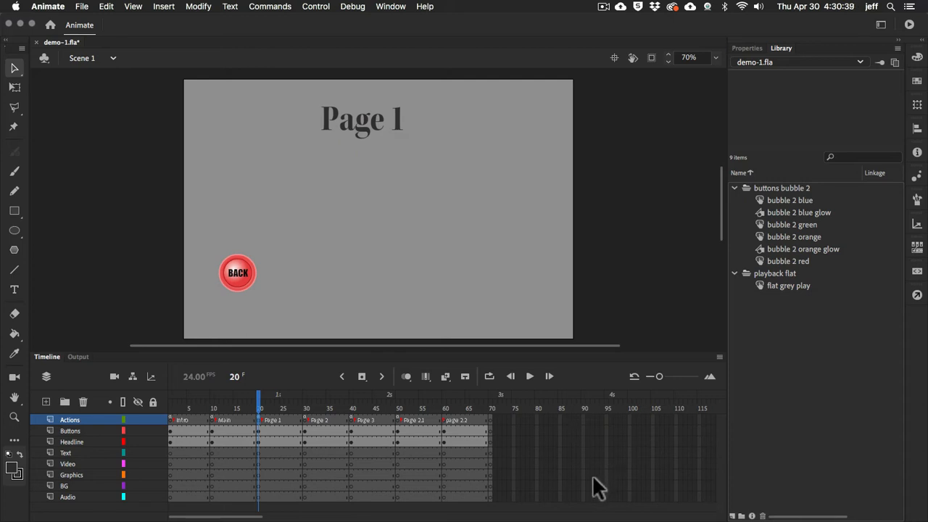
pyautogui.click(583, 419)
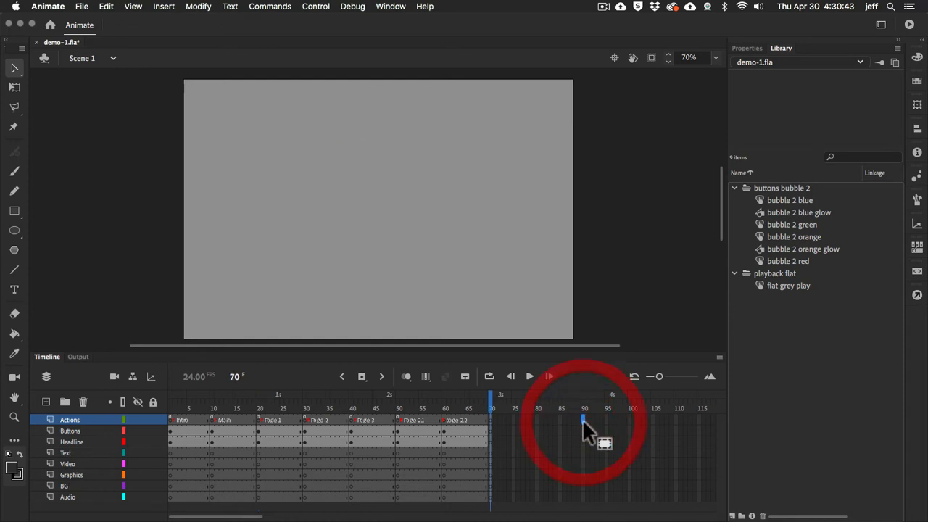
pyautogui.click(628, 419)
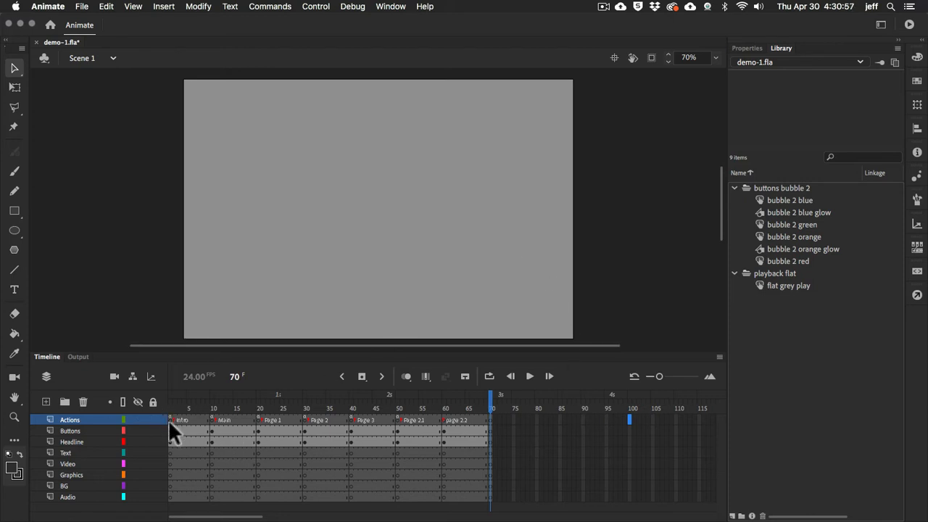
# Go to the Page 1 frame and open the Import to Library dialog
pyautogui.click(258, 419)
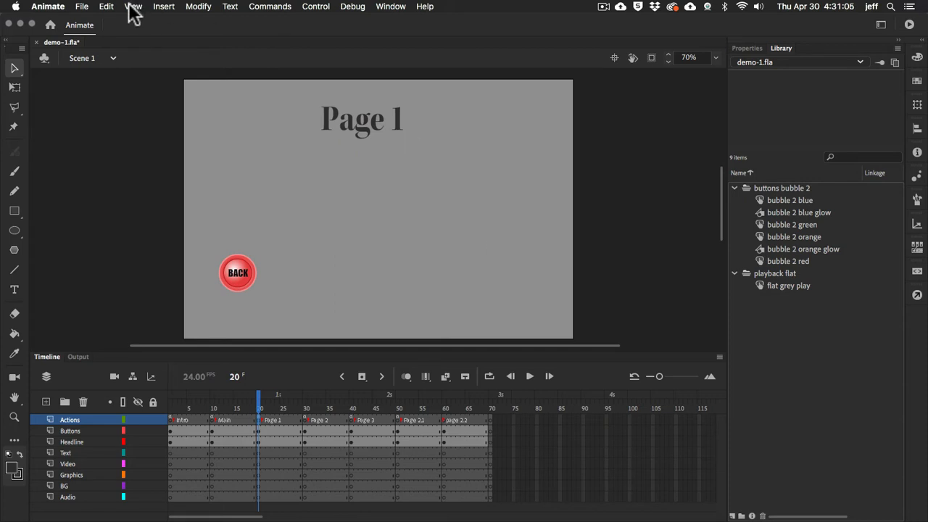
pyautogui.click(81, 7)
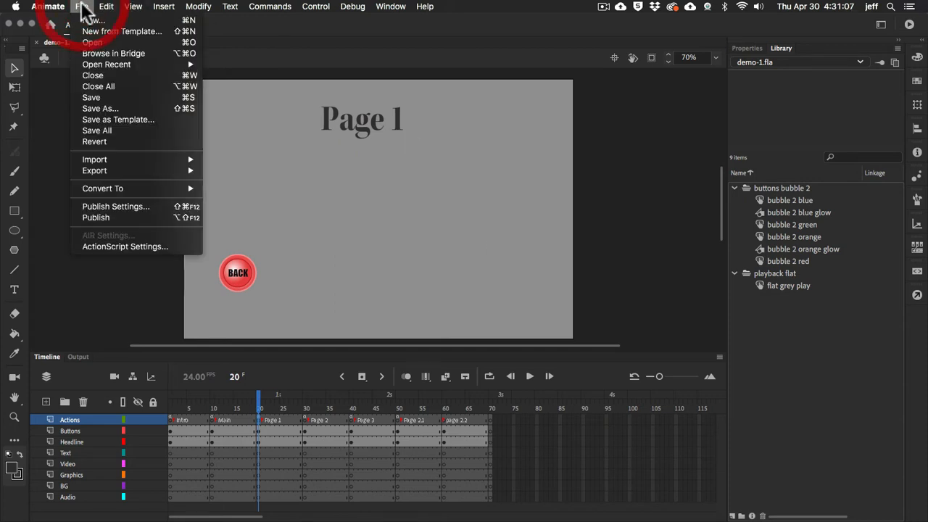
pyautogui.moveTo(113, 159)
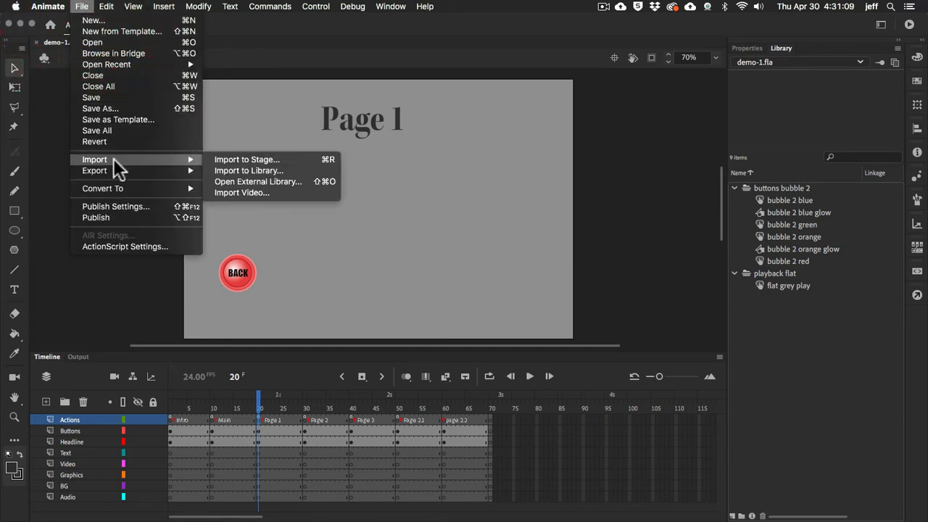
pyautogui.click(261, 169)
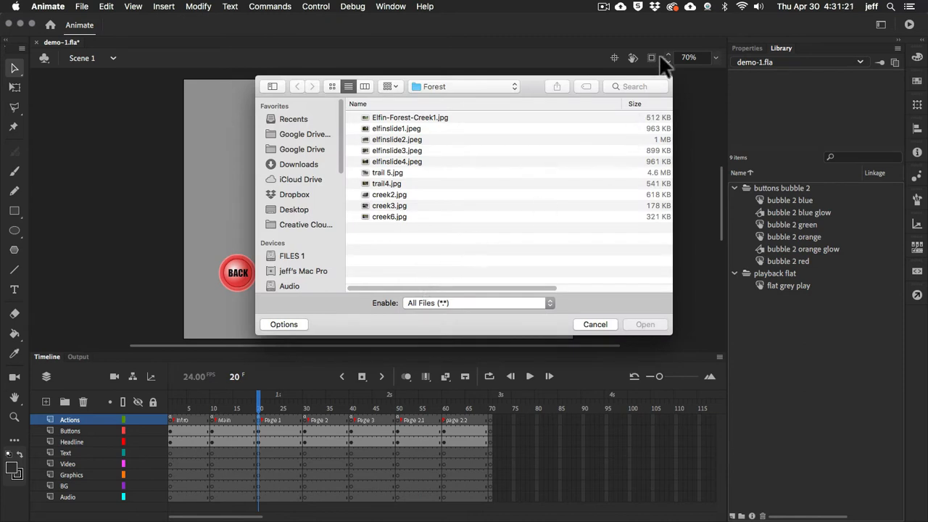
pyautogui.click(603, 7)
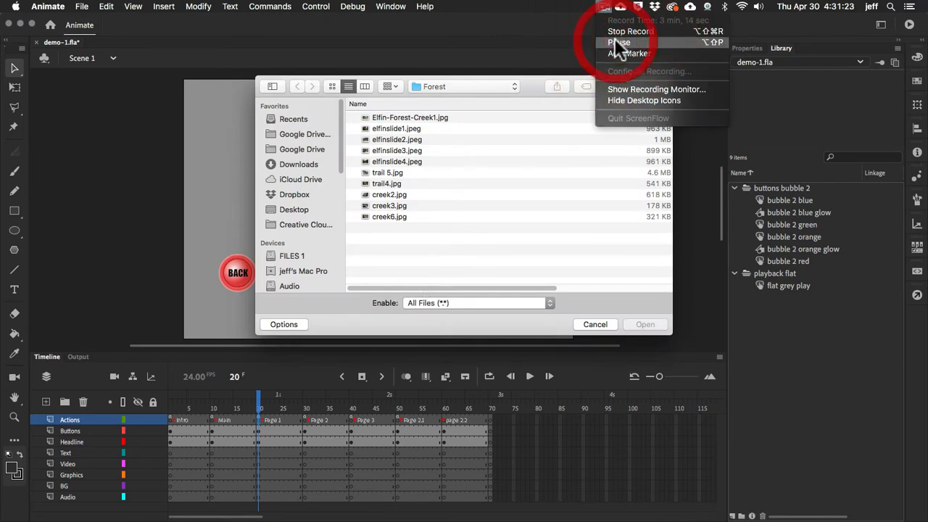
pyautogui.click(615, 42)
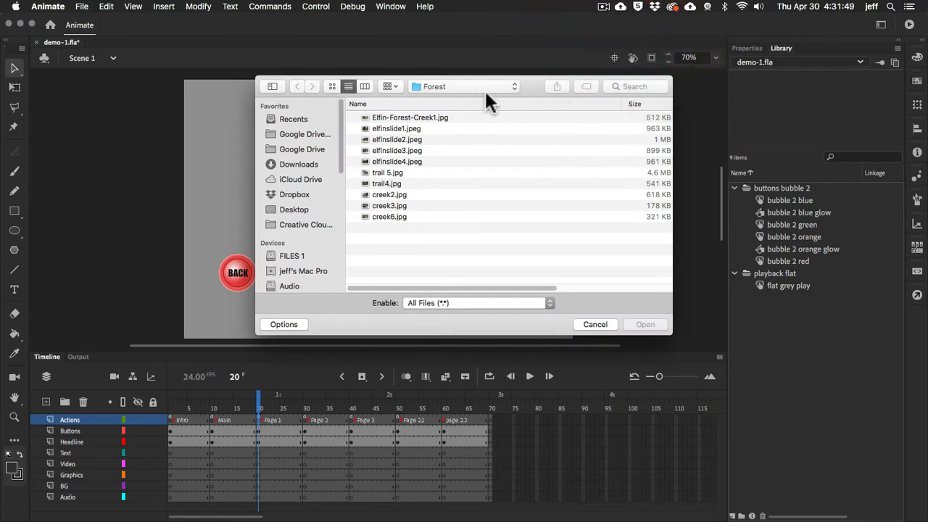
# Browse the import dialog to the 120 folder inside Class Folders on FILES 1, with the listing sorted by name
pyautogui.click(515, 88)
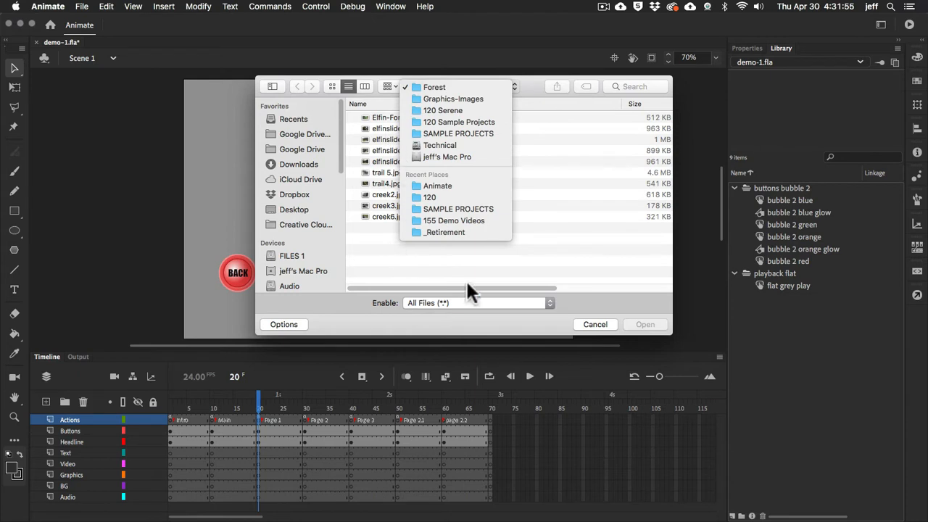
pyautogui.click(270, 254)
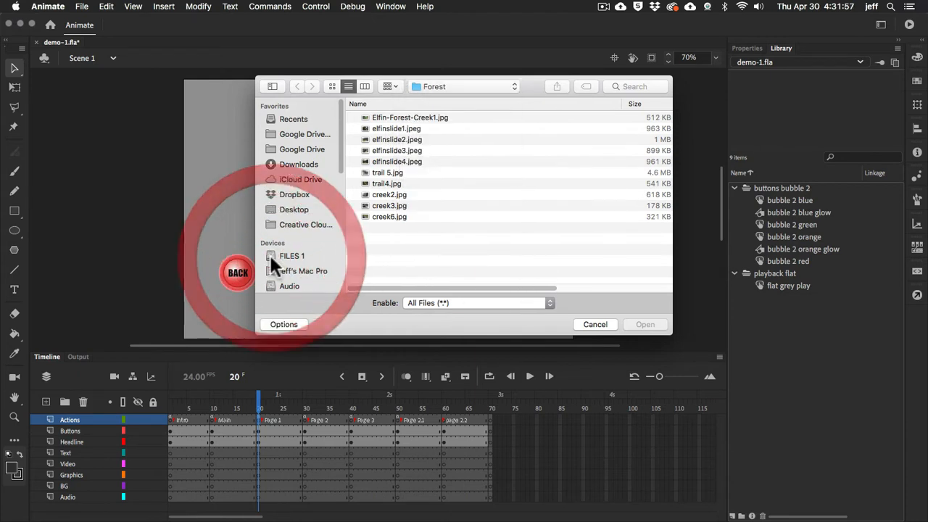
pyautogui.click(270, 254)
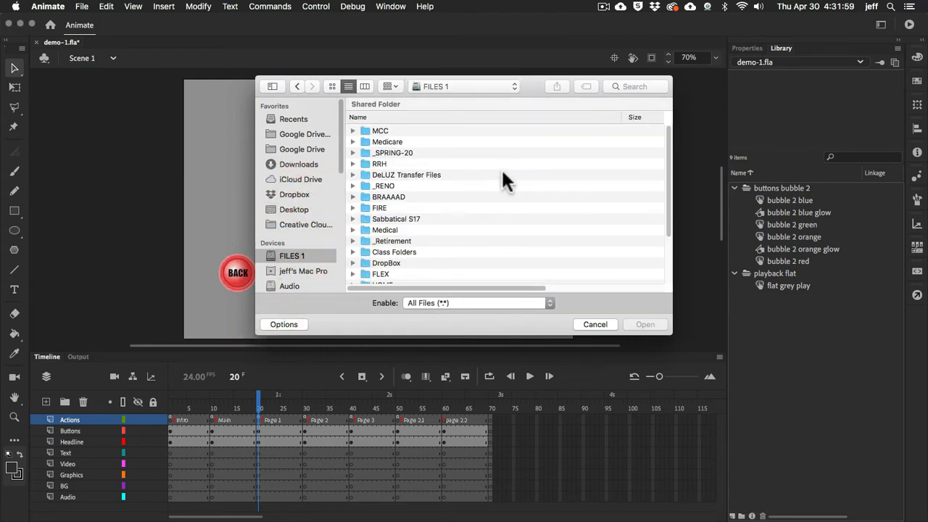
pyautogui.click(431, 117)
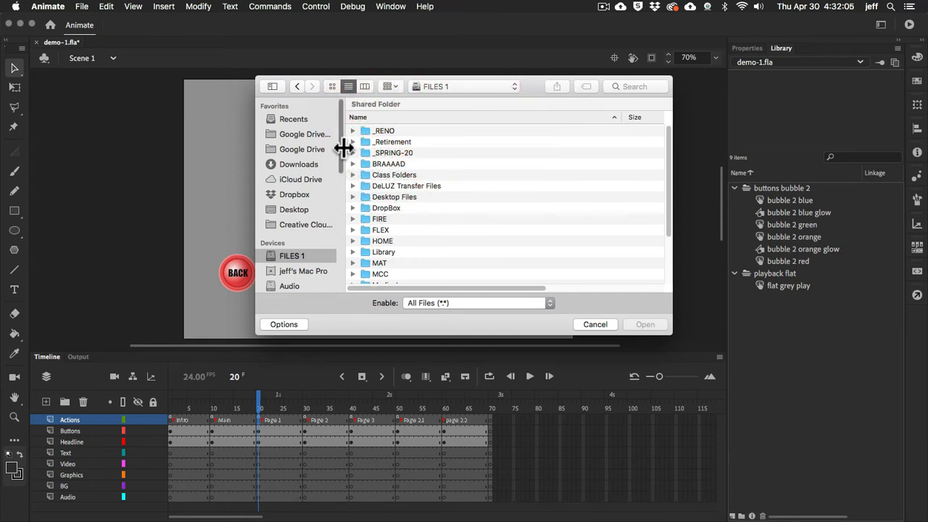
pyautogui.moveTo(339, 148); pyautogui.dragTo(344, 86)
pyautogui.doubleClick(365, 178)
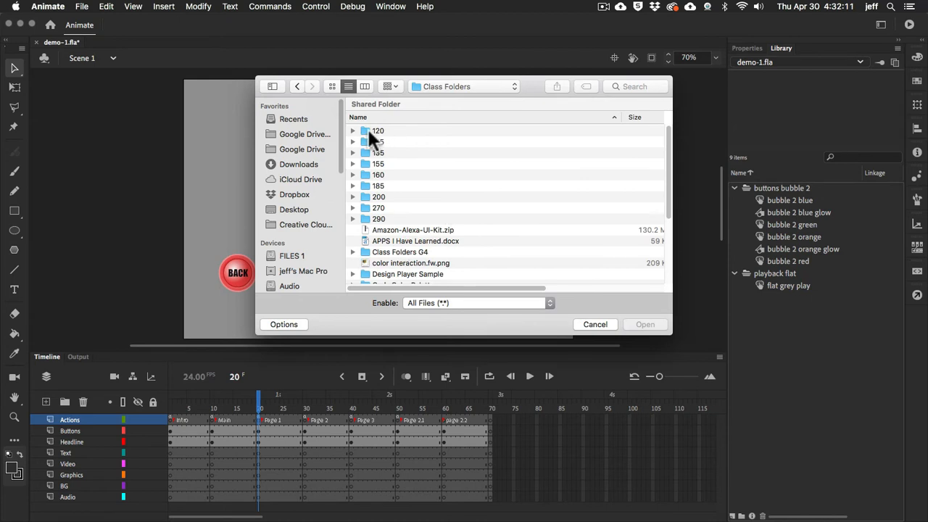
pyautogui.doubleClick(367, 129)
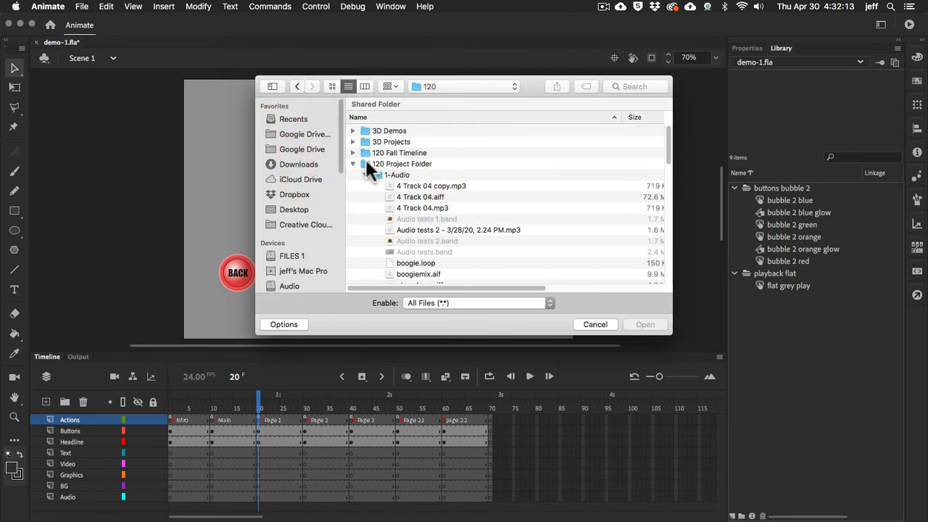
# Look through the 1-Audio and 2-Video subfolders of the 120 Project Folder
pyautogui.click(367, 164)
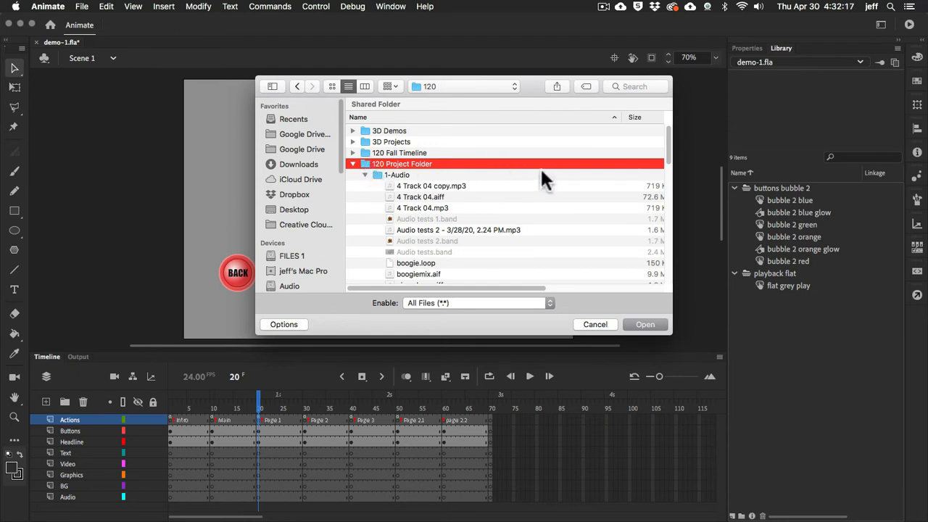
pyautogui.scroll(-2, 540, 166)
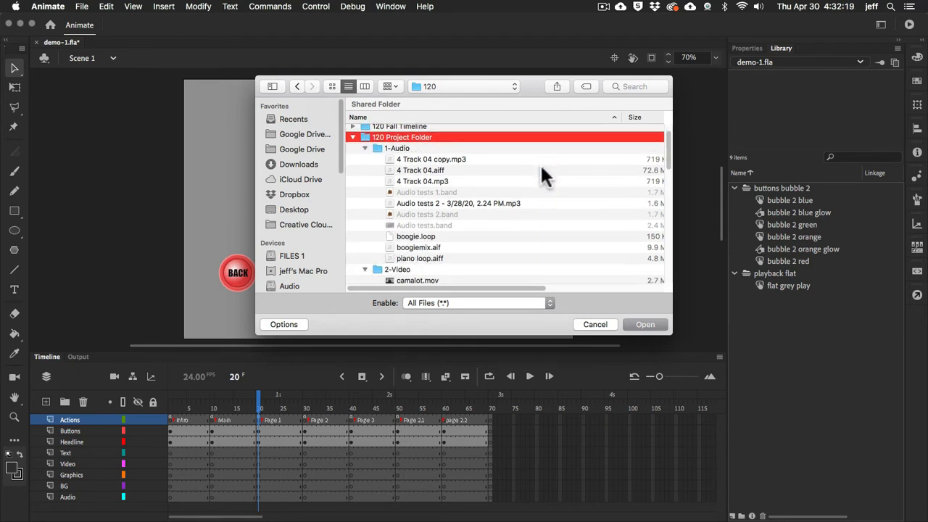
pyautogui.click(374, 147)
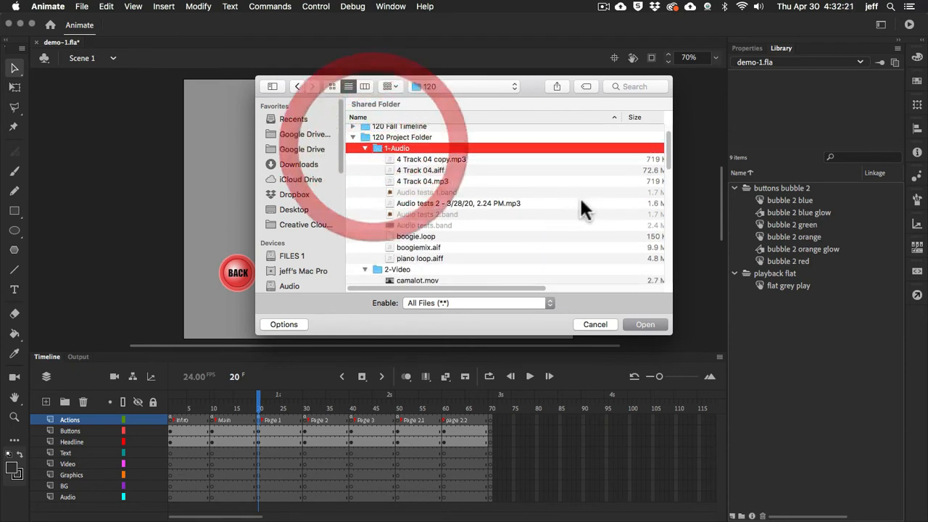
pyautogui.scroll(-3, 579, 196)
pyautogui.click(380, 235)
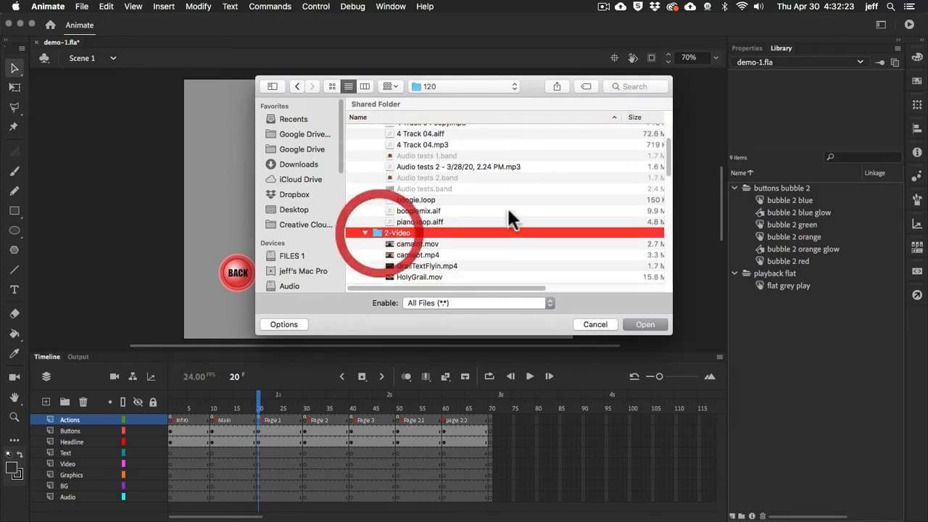
pyautogui.scroll(-10, 532, 197)
pyautogui.scroll(2, 532, 194)
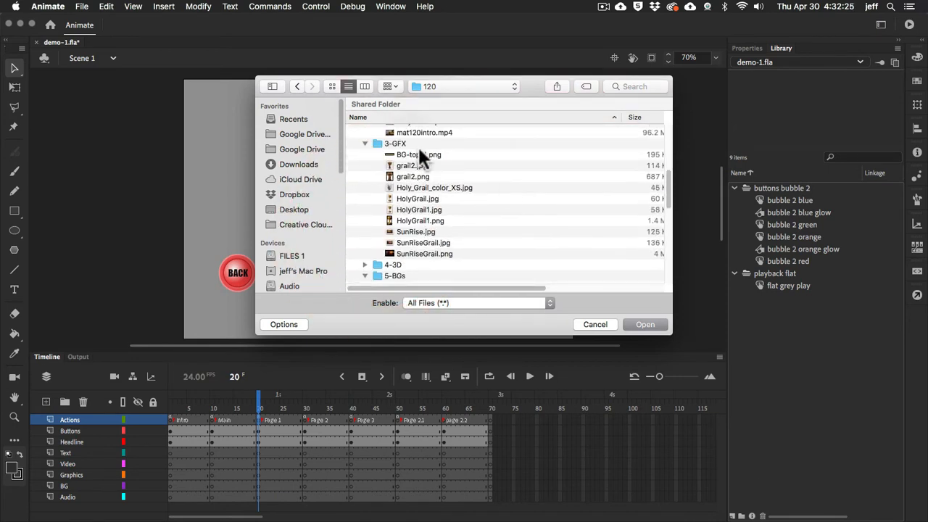
# Examine the 3-GFX, 4-3D, 5-BGs and 7-Text subfolders of the 120 Project Folder
pyautogui.click(375, 143)
pyautogui.scroll(-3, 536, 186)
pyautogui.scroll(-3, 537, 186)
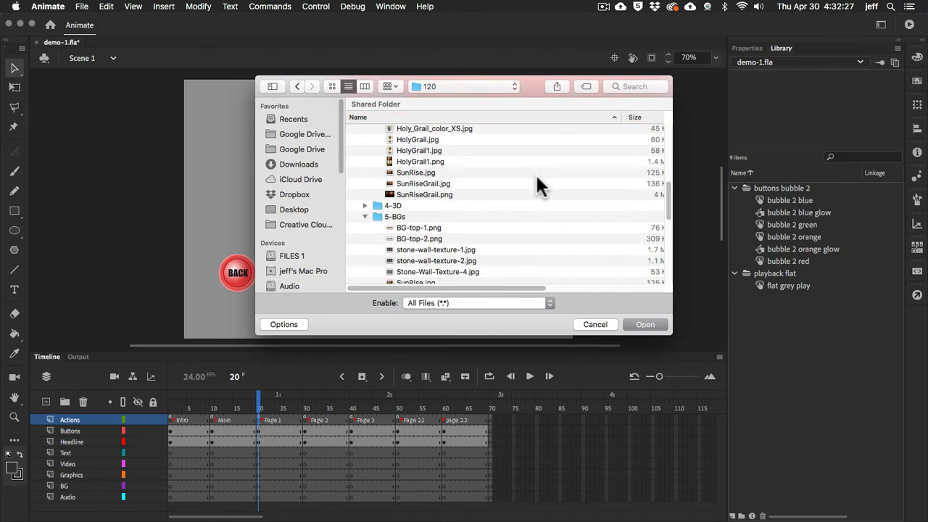
pyautogui.click(365, 205)
pyautogui.scroll(-5, 542, 178)
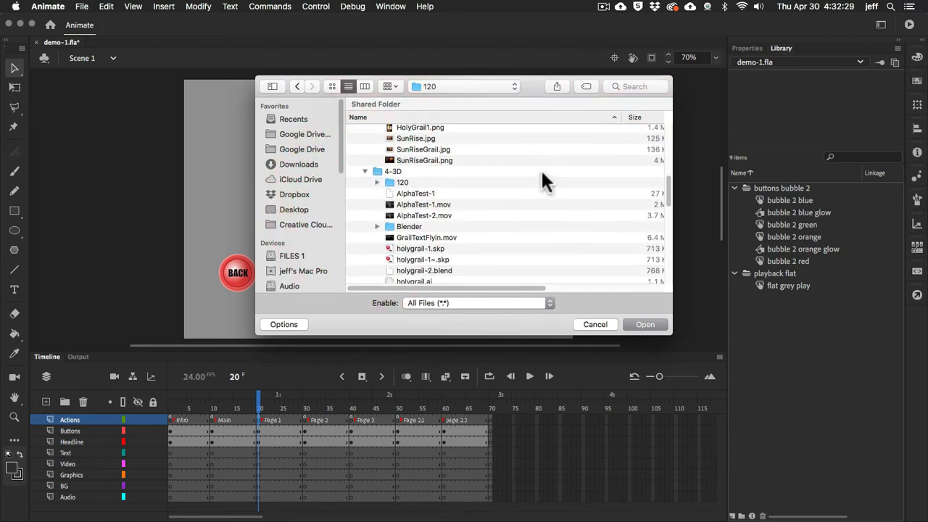
pyautogui.click(365, 149)
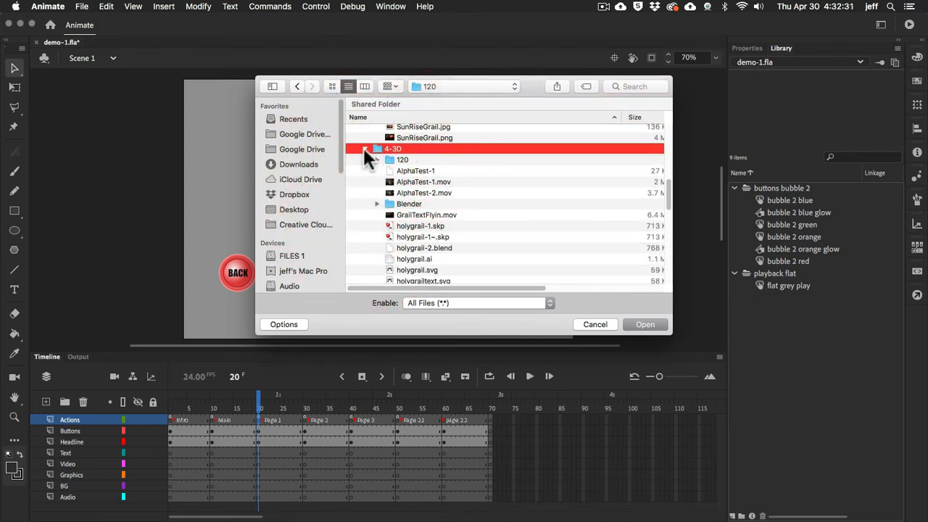
pyautogui.click(365, 149)
pyautogui.click(382, 156)
pyautogui.scroll(-3, 518, 177)
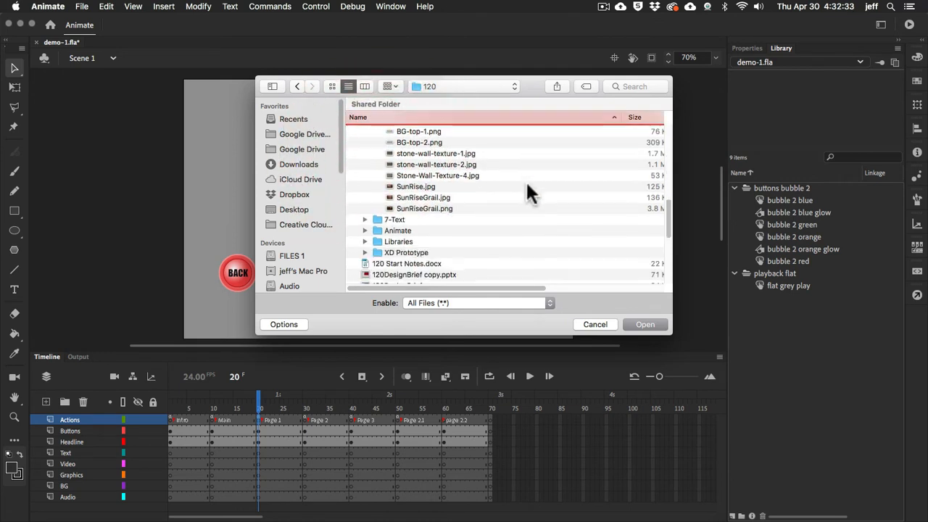
pyautogui.click(376, 217)
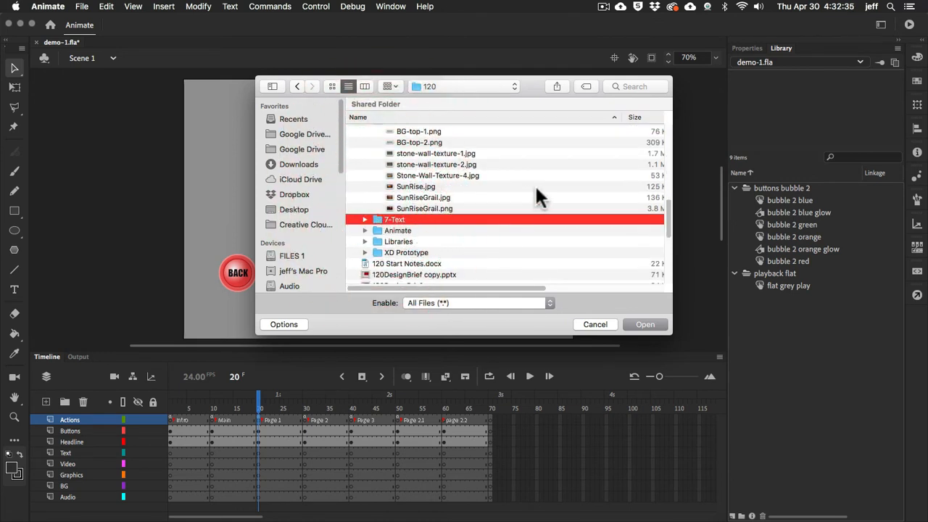
# Import Stone-Wall-Texture-4.jpg from the 5-BGs folder into the library
pyautogui.scroll(3, 534, 185)
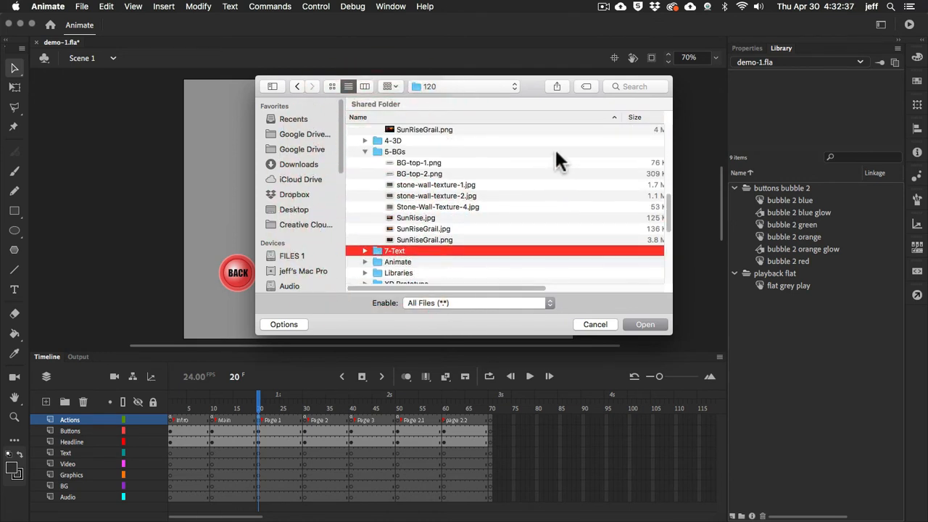
pyautogui.click(387, 205)
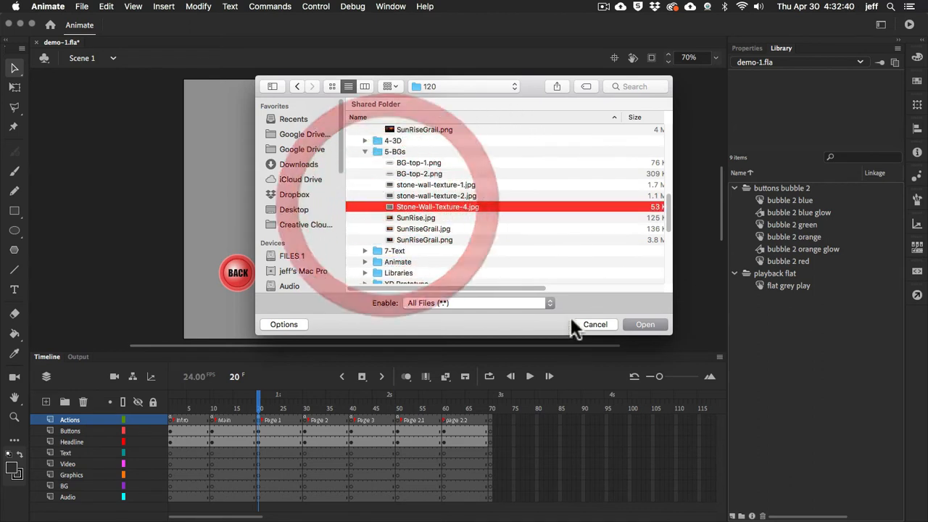
pyautogui.click(644, 325)
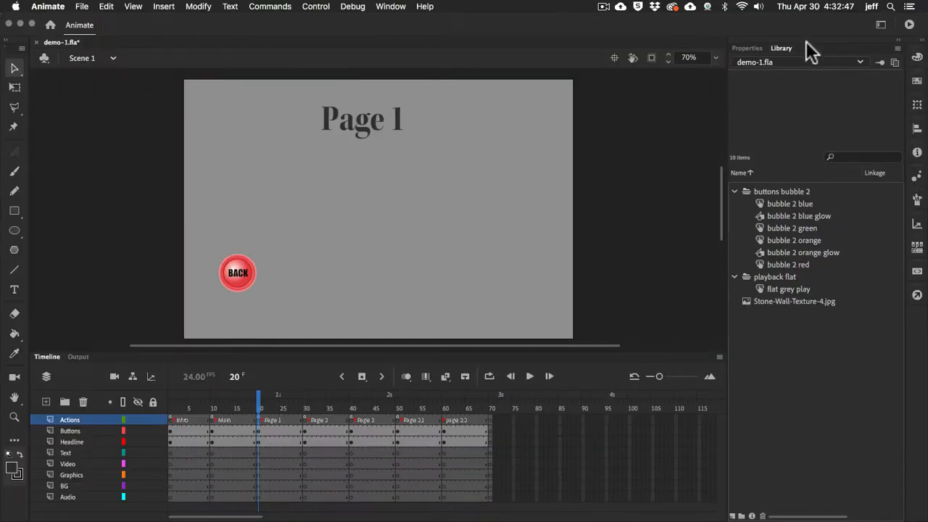
# View the Page 1 frame's properties and preview the imported Stone-Wall-Texture-4.jpg in the library
pyautogui.click(752, 48)
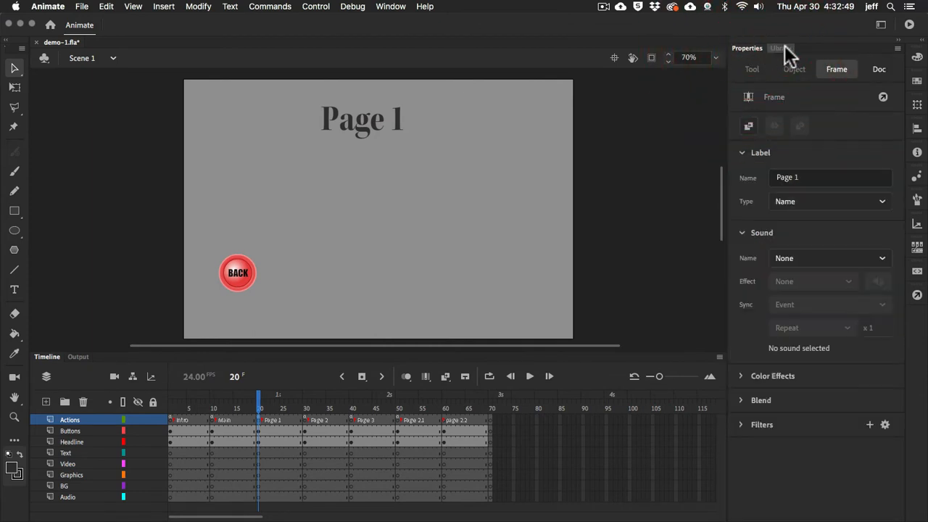
pyautogui.click(784, 49)
pyautogui.click(746, 48)
pyautogui.click(781, 48)
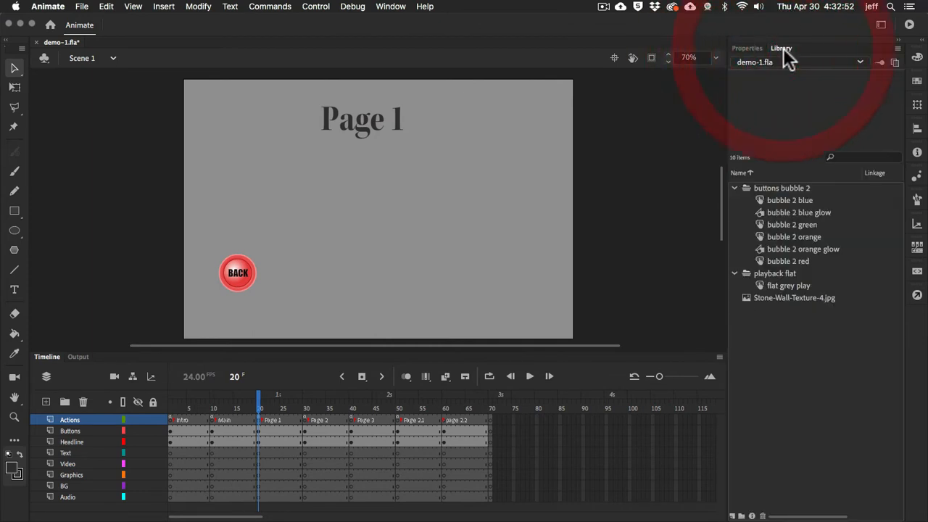
pyautogui.click(747, 298)
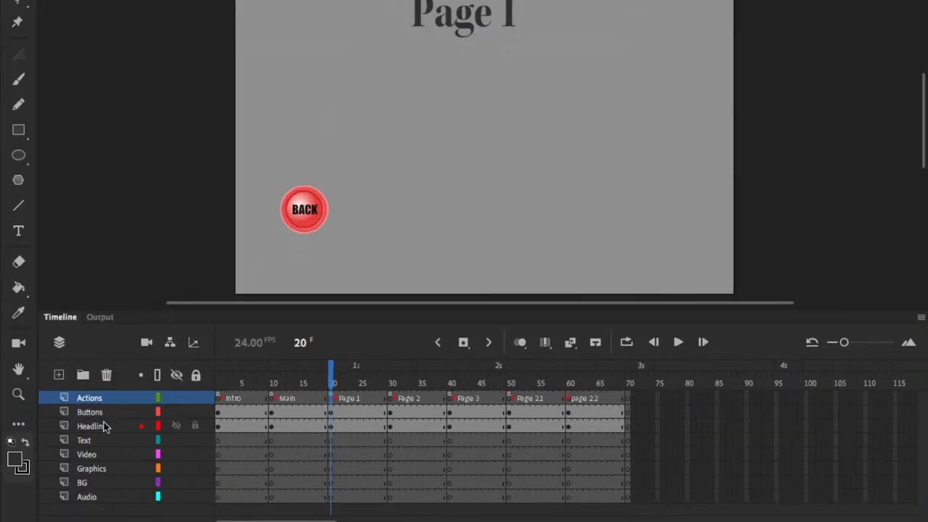
# Review each timeline layer's contents at the Page 1 frame, going from Actions down to Audio
pyautogui.click(62, 399)
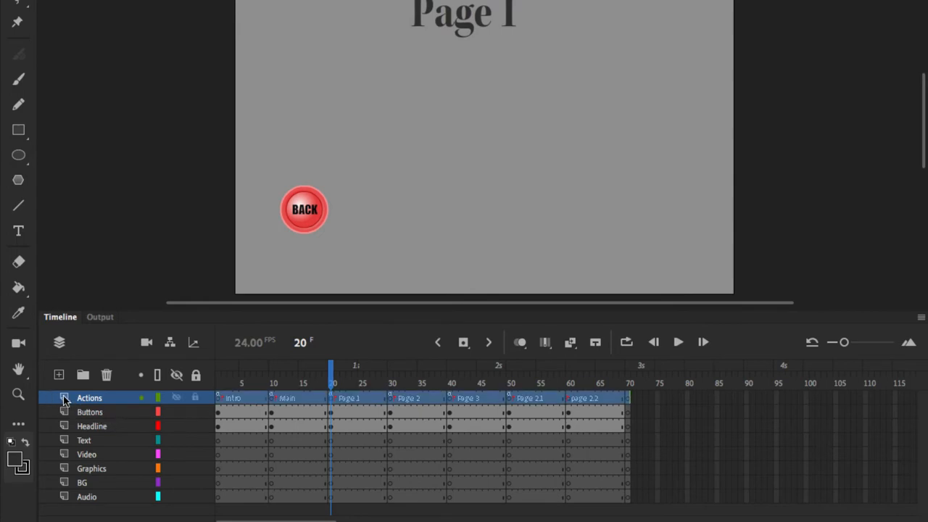
pyautogui.click(62, 412)
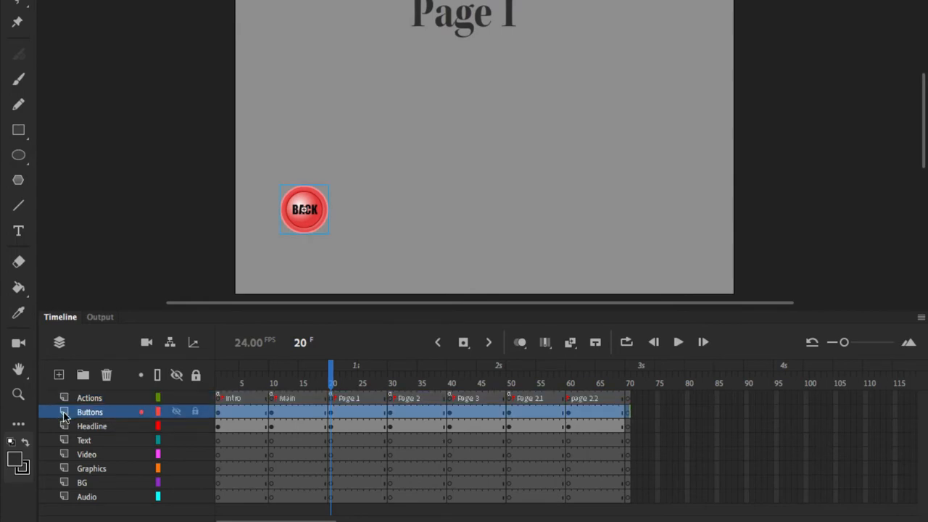
pyautogui.click(65, 429)
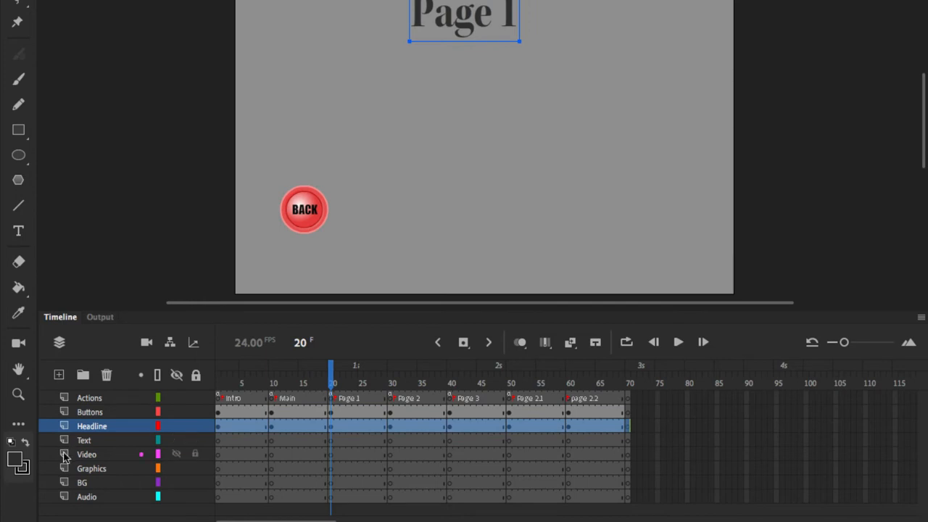
pyautogui.click(63, 441)
pyautogui.click(64, 455)
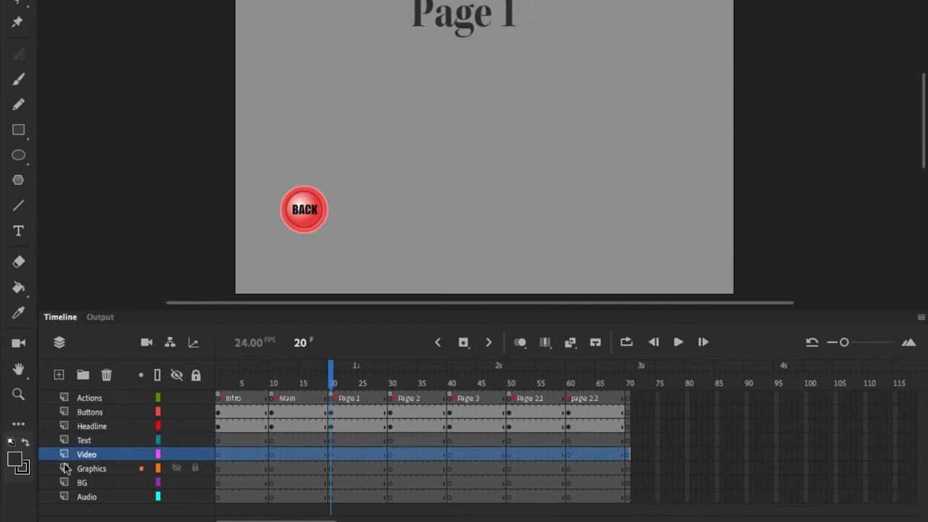
pyautogui.click(64, 469)
pyautogui.click(64, 482)
pyautogui.click(64, 499)
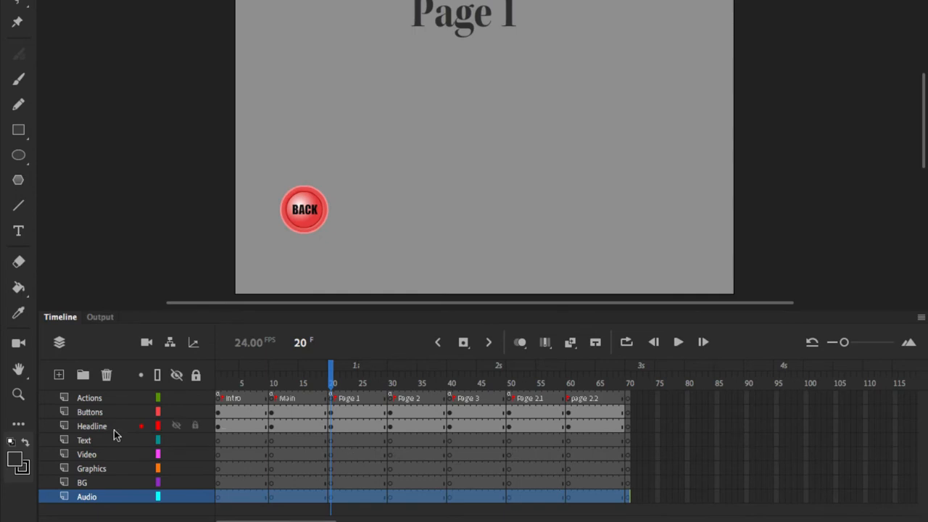
# Place Stone-Wall-Texture-4.jpg from the library on the stage, on the BG layer at the Page 1 frame (frame 20)
pyautogui.click(332, 382)
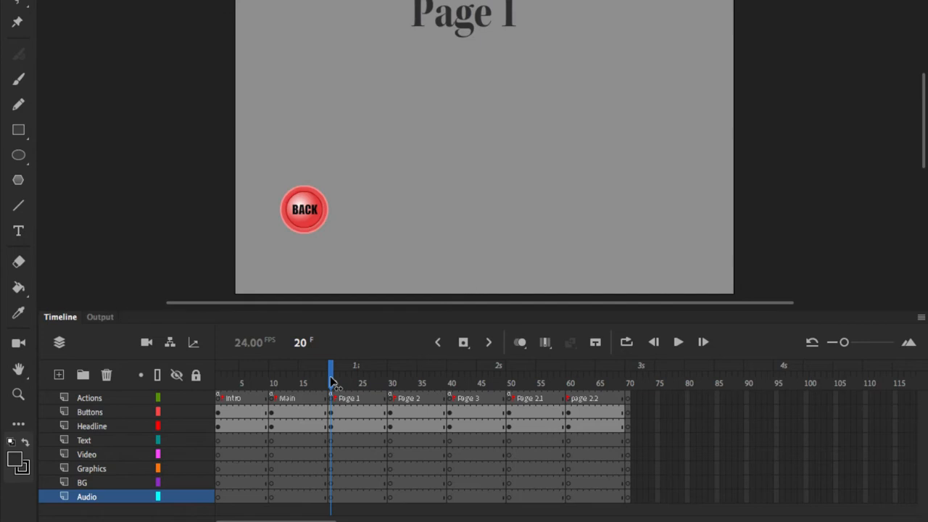
pyautogui.click(66, 486)
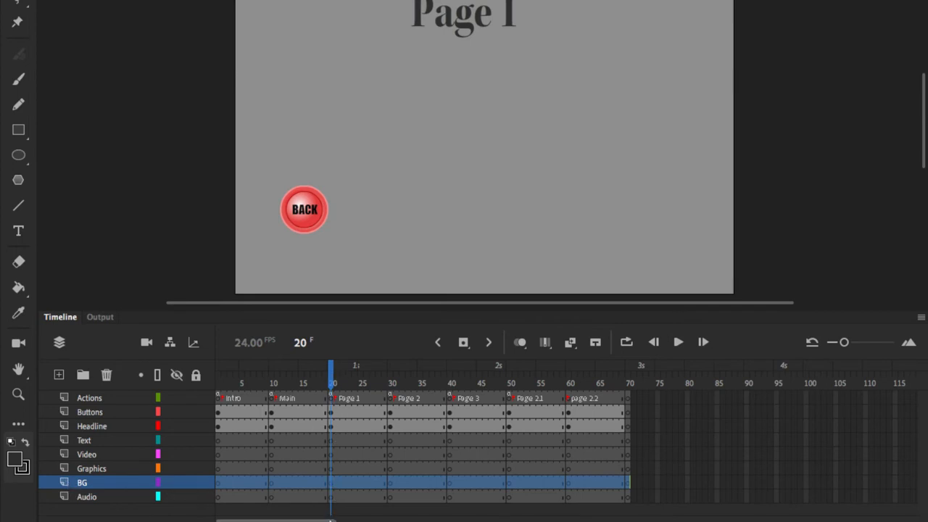
pyautogui.click(326, 485)
pyautogui.click(332, 485)
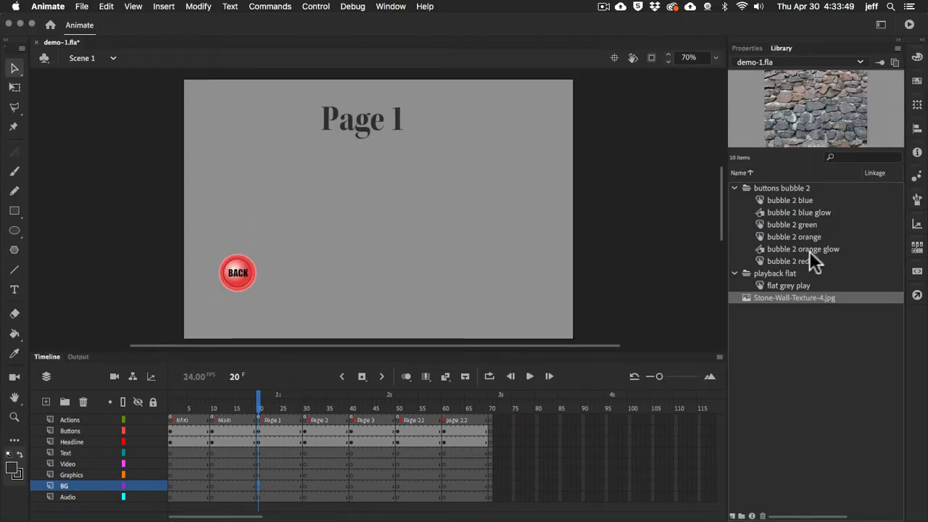
pyautogui.moveTo(744, 296); pyautogui.dragTo(341, 247)
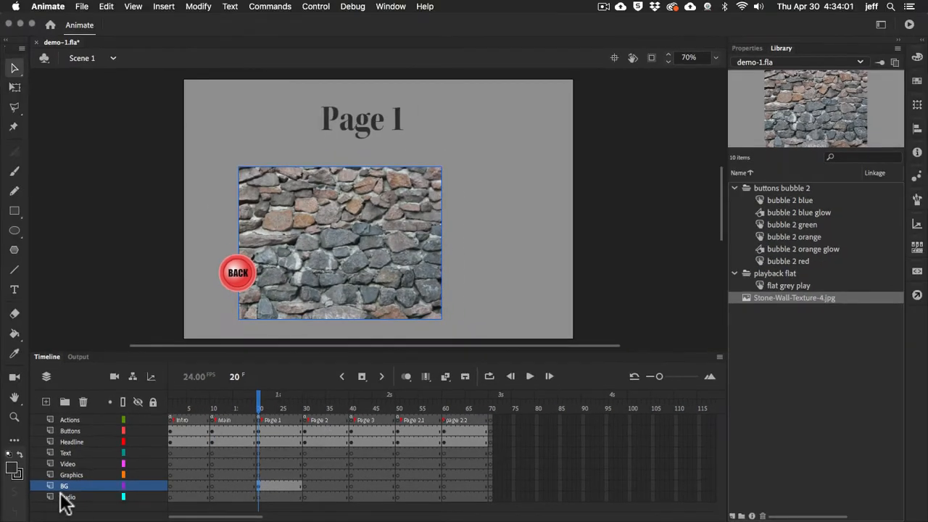
pyautogui.click(31, 485)
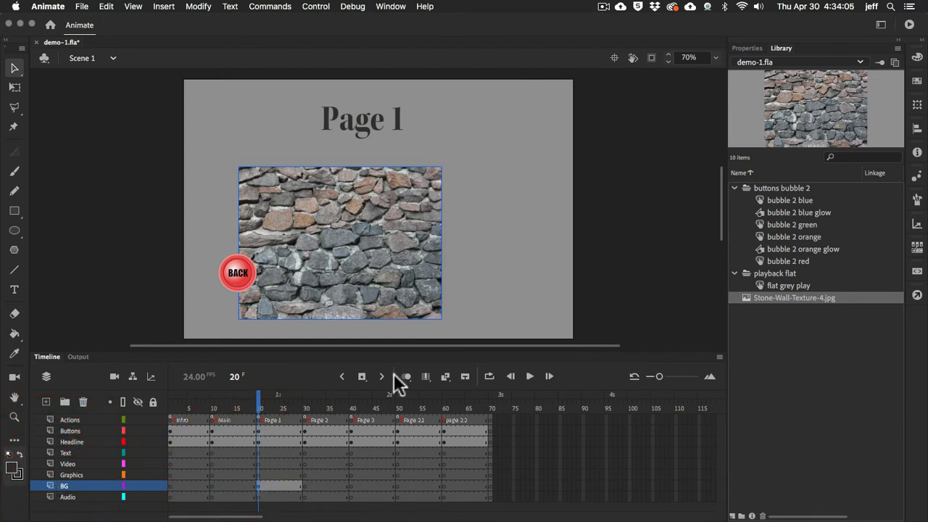
# Enlarge the stone wall image with the Free Transform tool and align it to the stage's upper-left corner
pyautogui.click(342, 230)
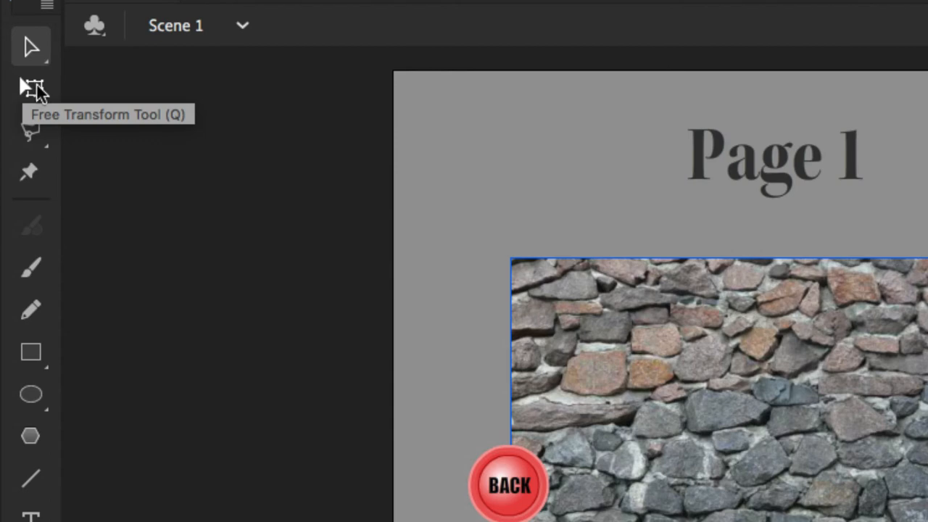
pyautogui.click(33, 88)
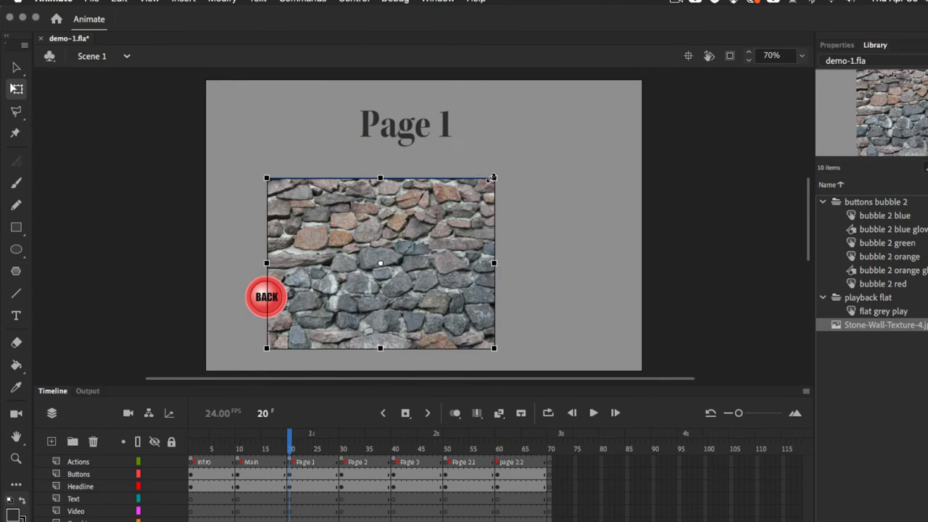
pyautogui.moveTo(494, 177); pyautogui.dragTo(567, 110)
pyautogui.moveTo(401, 232); pyautogui.dragTo(413, 187)
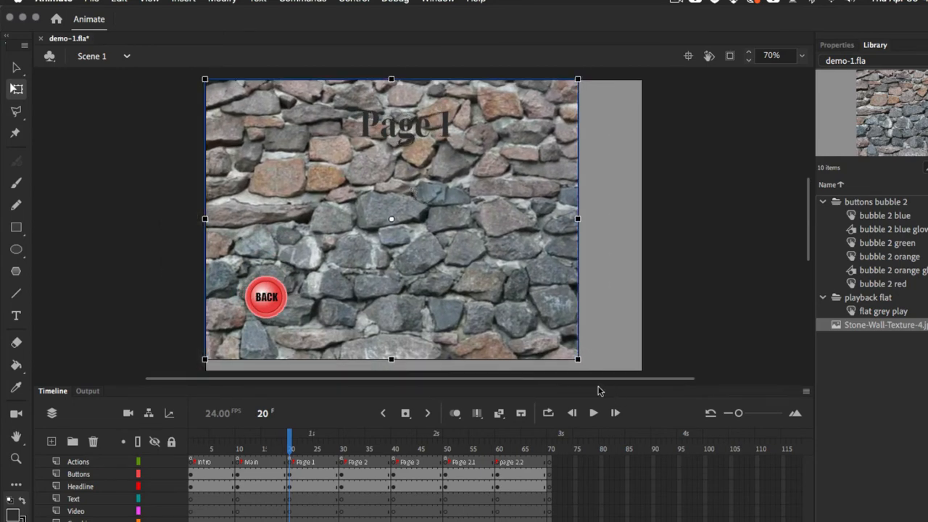
# Enlarge and stretch the stone wall image horizontally and reposition it so that it covers the stage on the Page 1 frame
pyautogui.moveTo(578, 360); pyautogui.dragTo(612, 370)
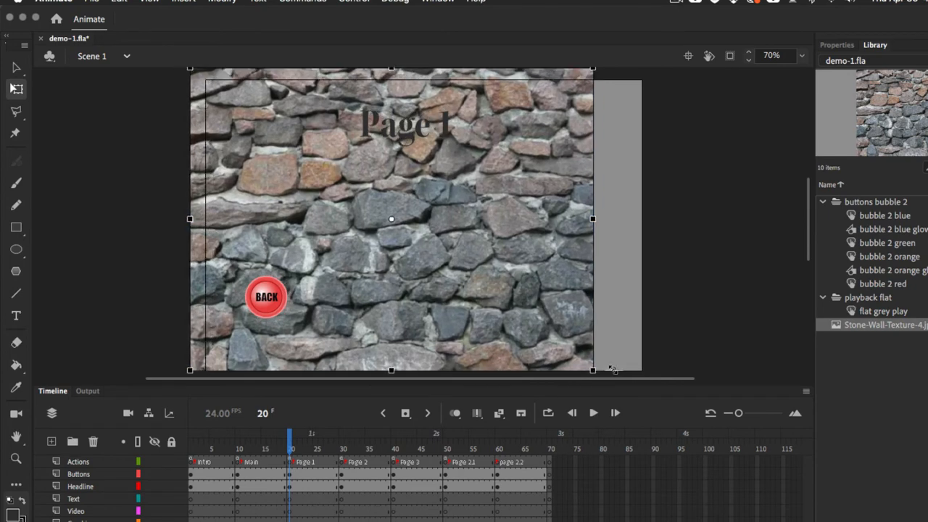
pyautogui.moveTo(519, 227); pyautogui.dragTo(538, 229)
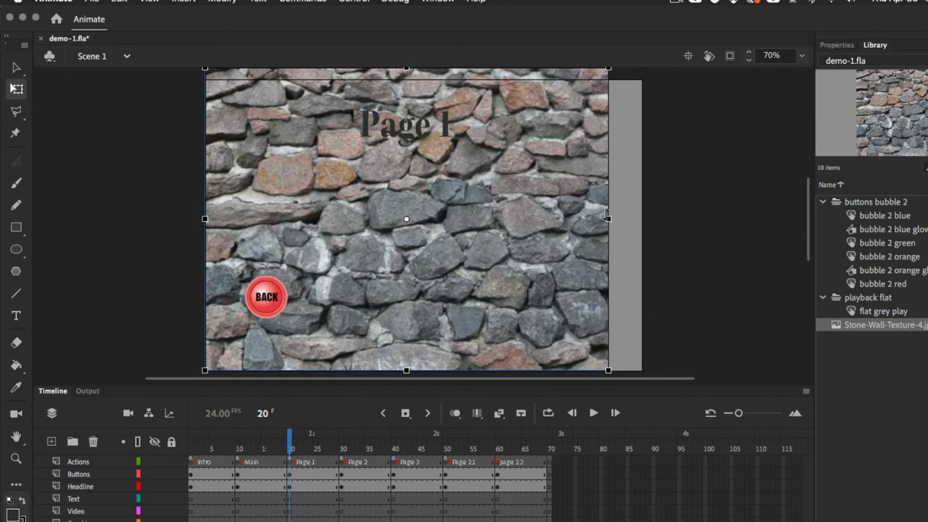
pyautogui.moveTo(610, 219)
pyautogui.mouseDown()
pyautogui.moveTo(638, 219)
pyautogui.moveTo(623, 219)
pyautogui.mouseUp()
pyautogui.moveTo(562, 239); pyautogui.dragTo(579, 239)
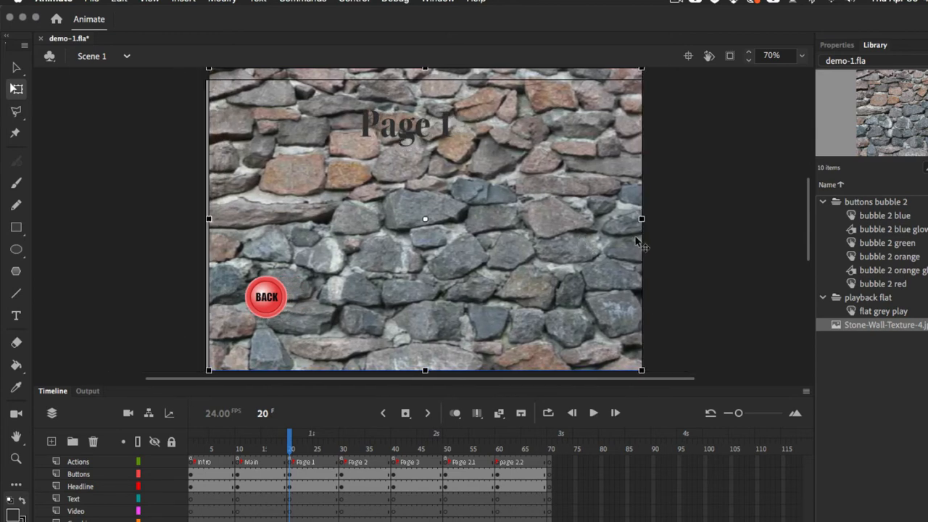
pyautogui.click(685, 225)
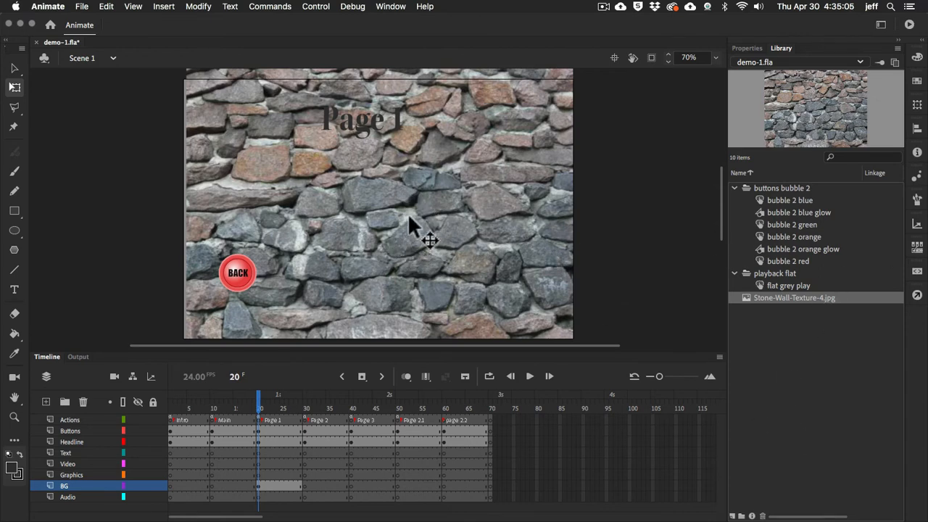
# Change the fill color of the "Page 1" headline text to white
pyautogui.click(363, 124)
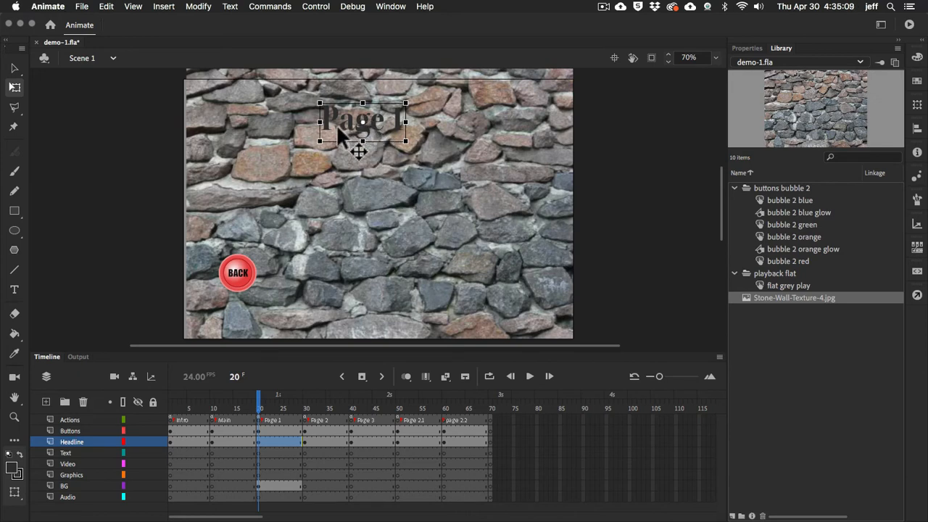
pyautogui.click(747, 49)
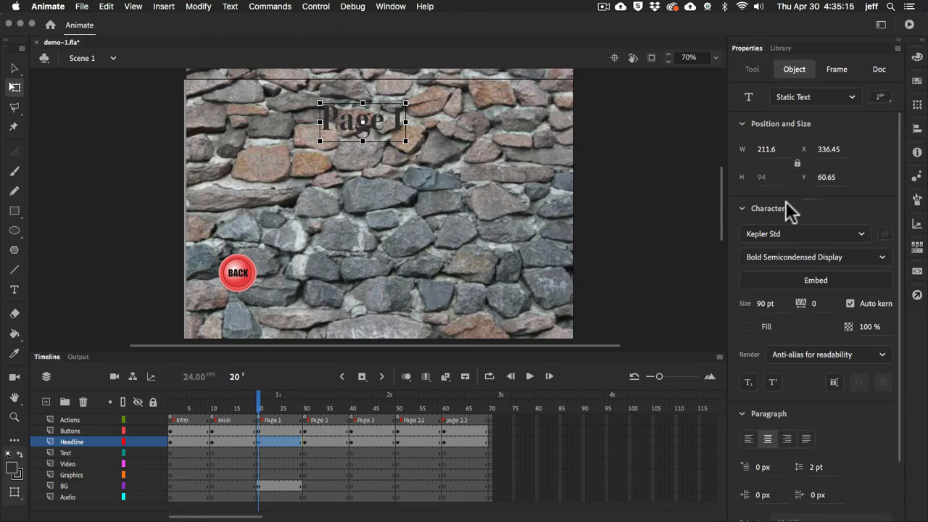
pyautogui.click(749, 327)
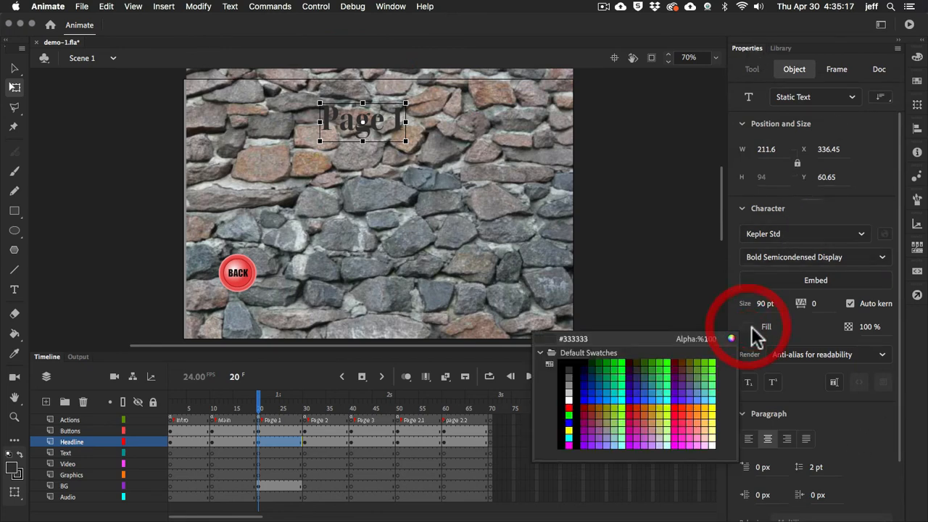
pyautogui.click(567, 396)
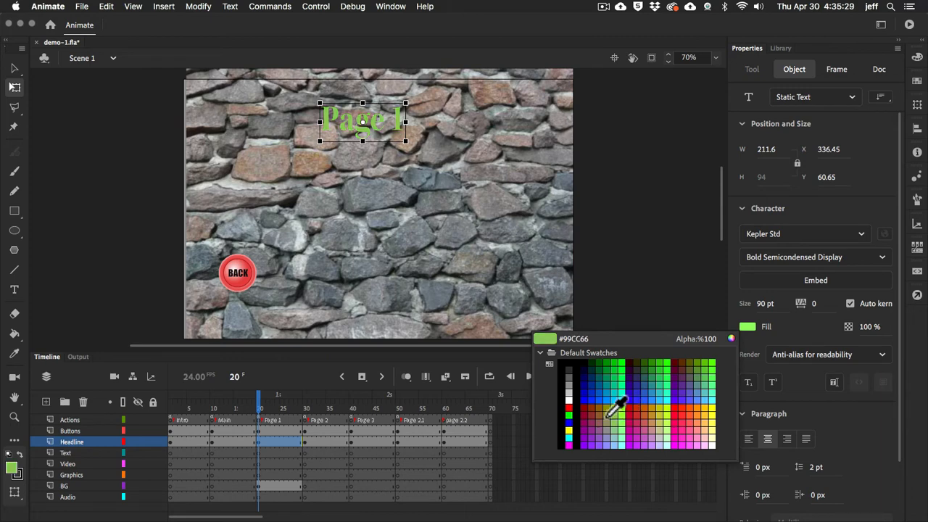
pyautogui.click(568, 398)
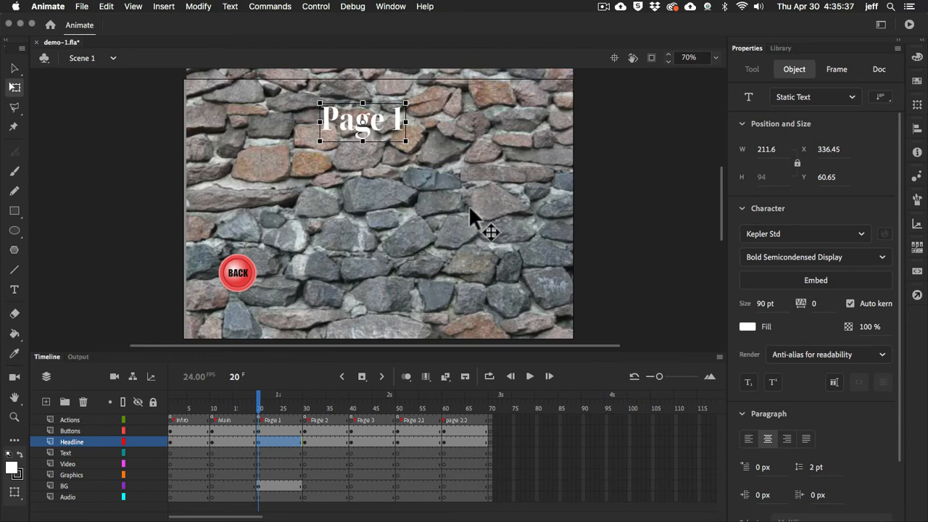
pyautogui.press('v')
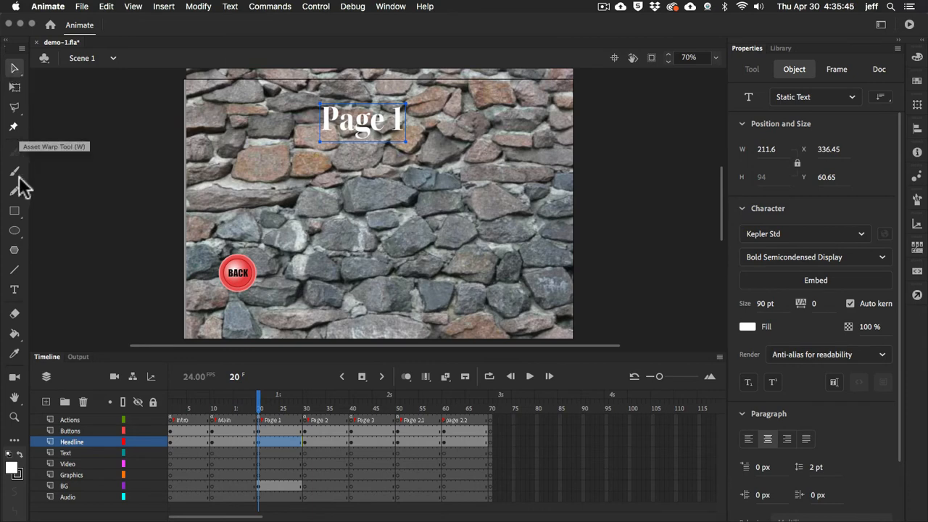
pyautogui.click(16, 213)
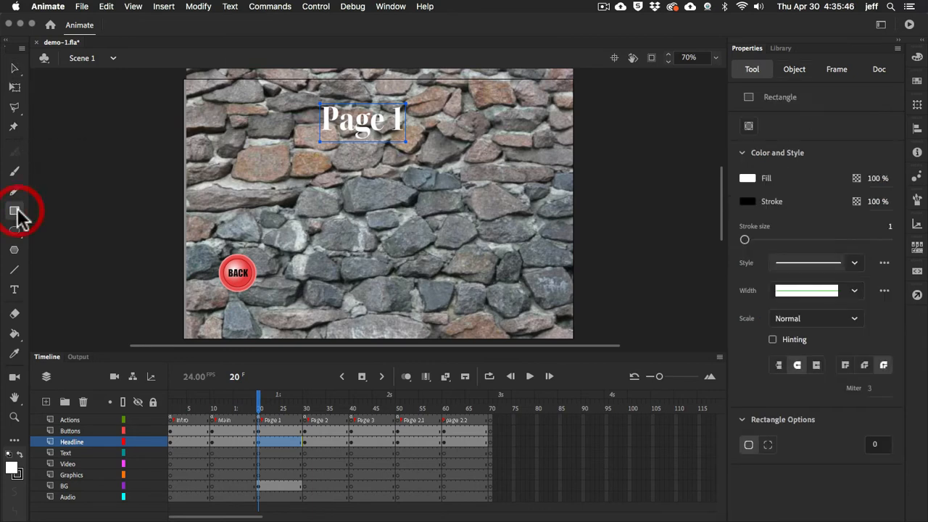
pyautogui.press('v')
pyautogui.click(85, 187)
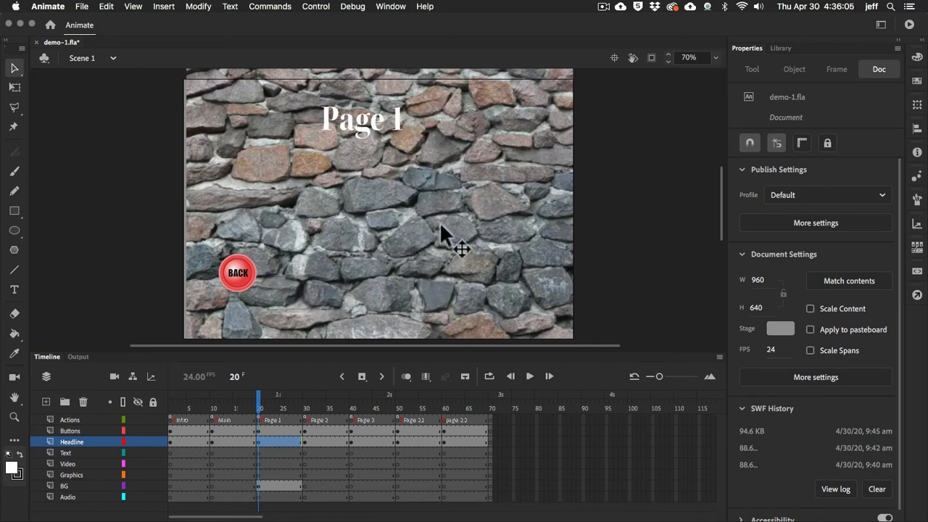
# Import grail2.png from the graphics subfolder of 120 Project Folder into the library
pyautogui.click(778, 47)
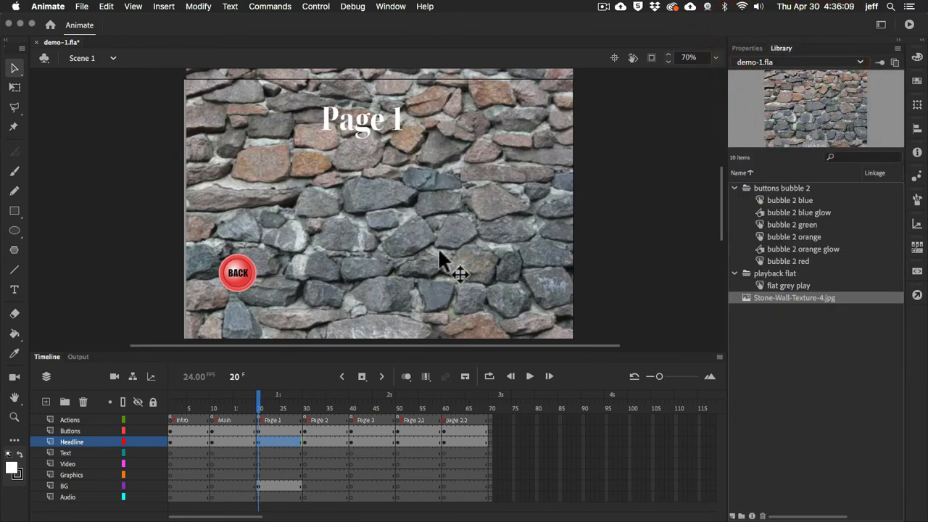
pyautogui.click(82, 6)
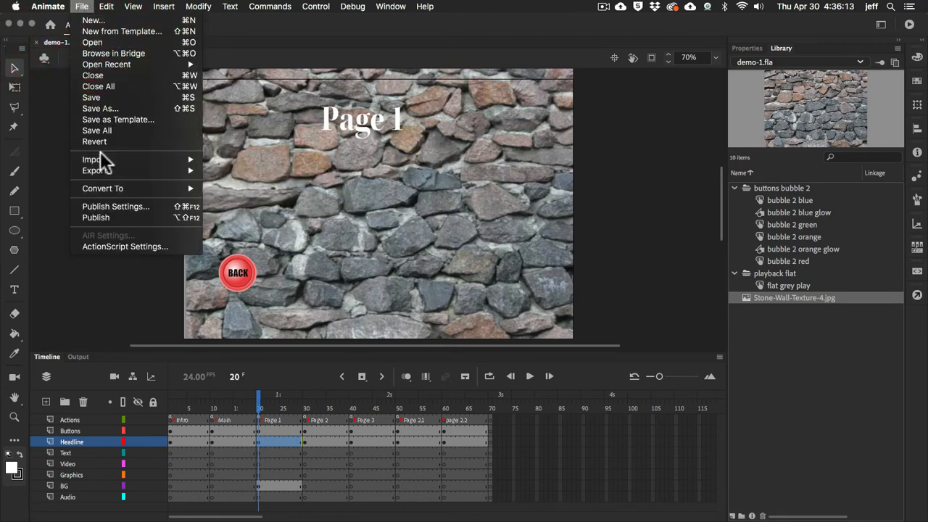
pyautogui.moveTo(100, 156)
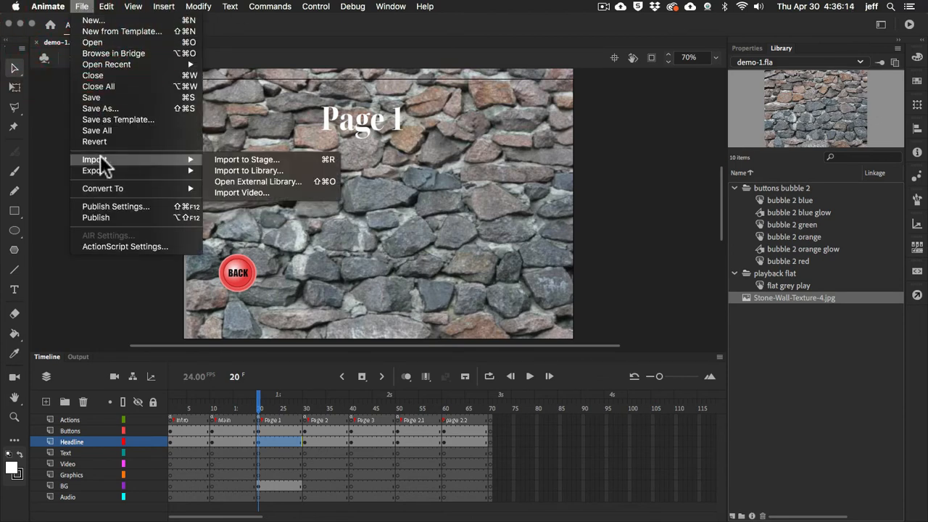
pyautogui.click(252, 170)
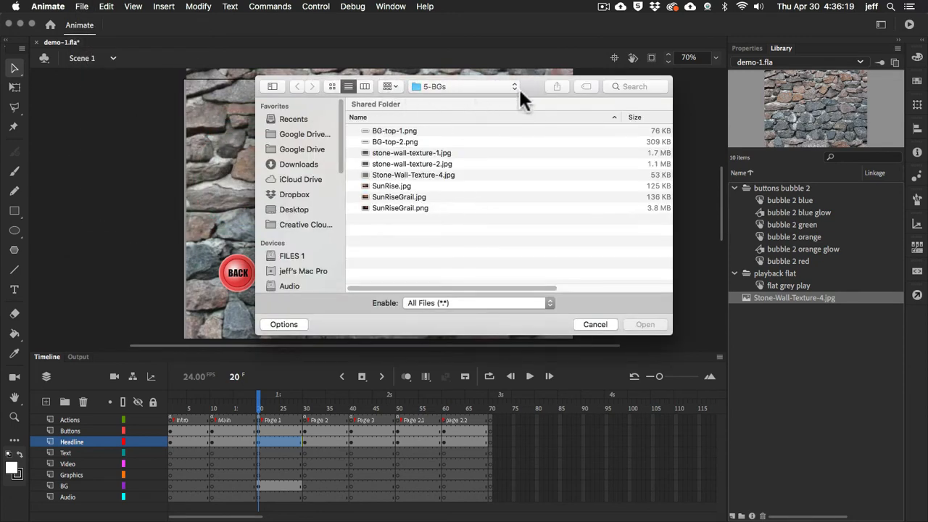
pyautogui.click(515, 84)
pyautogui.click(505, 95)
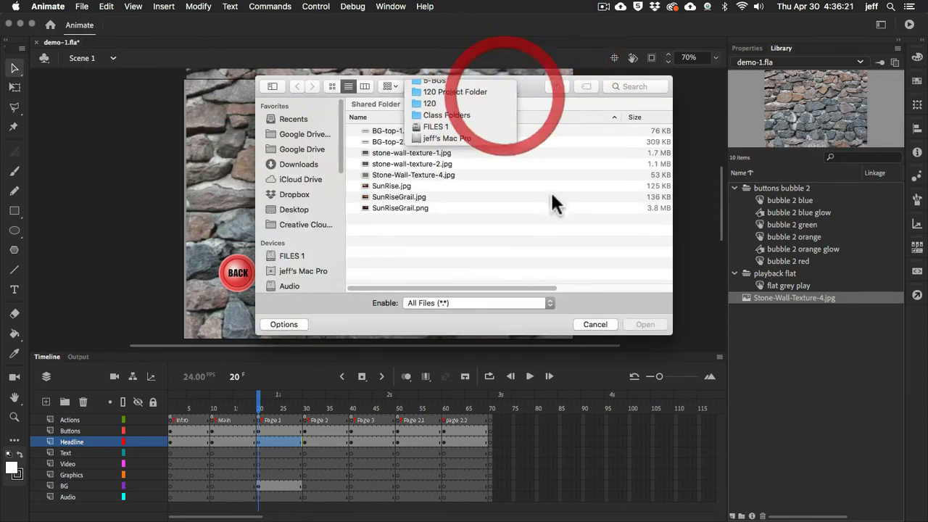
pyautogui.scroll(-10, 517, 211)
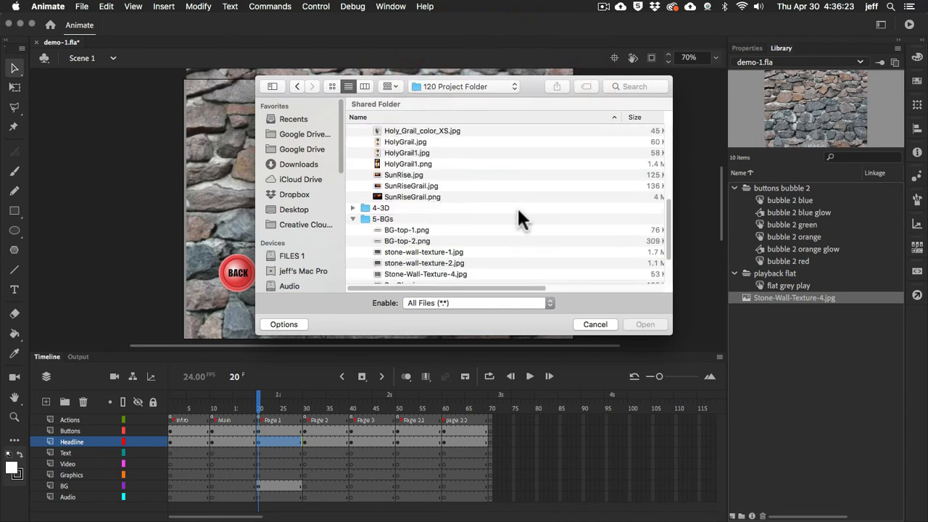
pyautogui.scroll(-5, 517, 207)
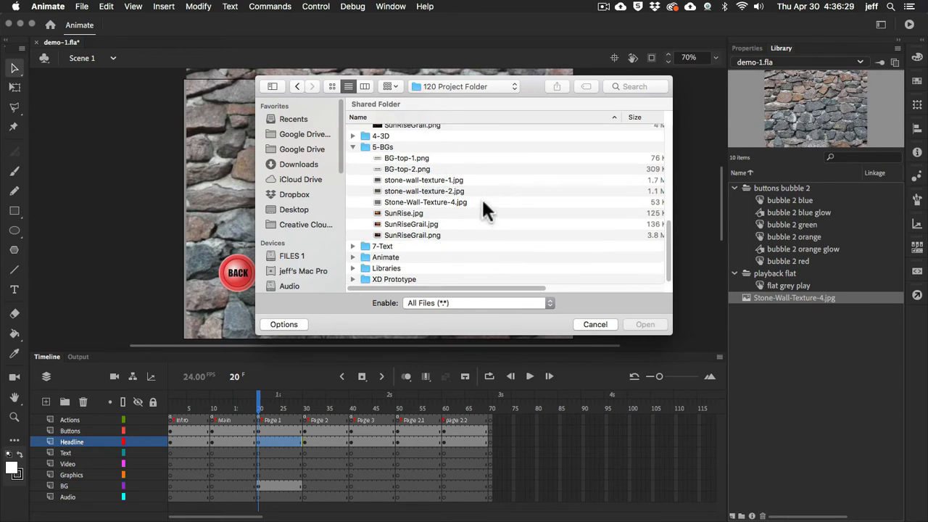
pyautogui.scroll(5, 482, 202)
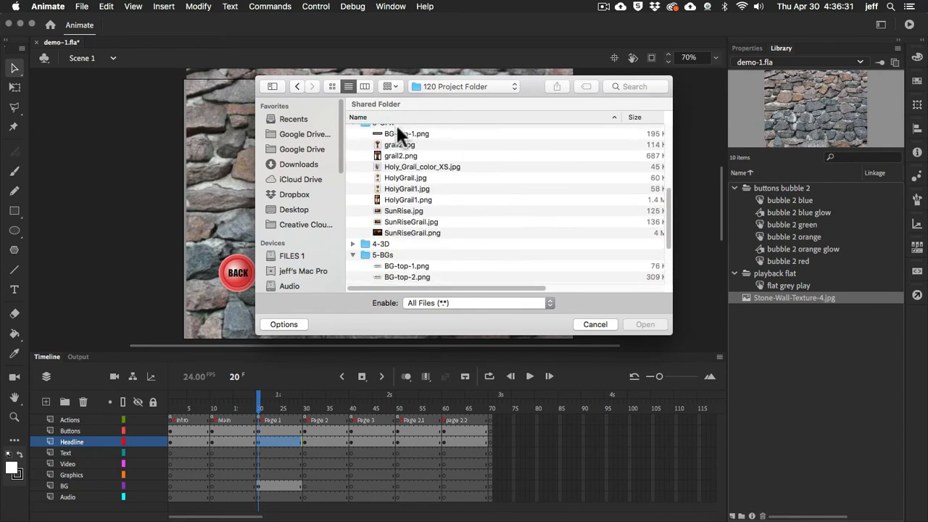
pyautogui.click(377, 155)
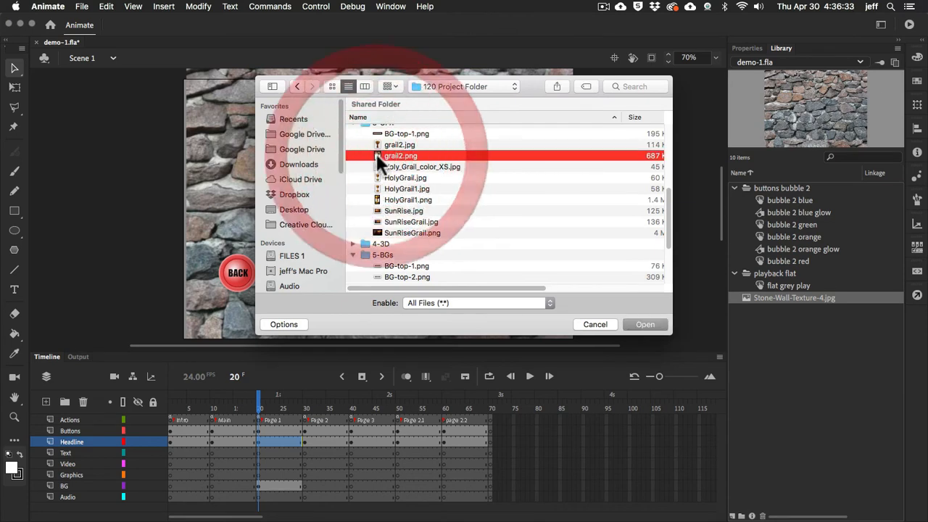
pyautogui.click(649, 325)
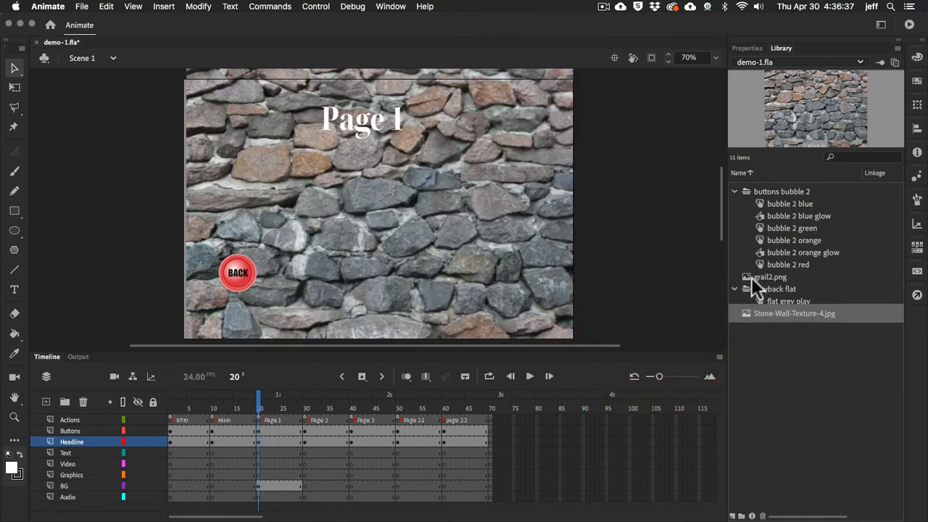
# Place grail2.png from the library on the stage, beside and below the "Page 1" headline
pyautogui.click(750, 274)
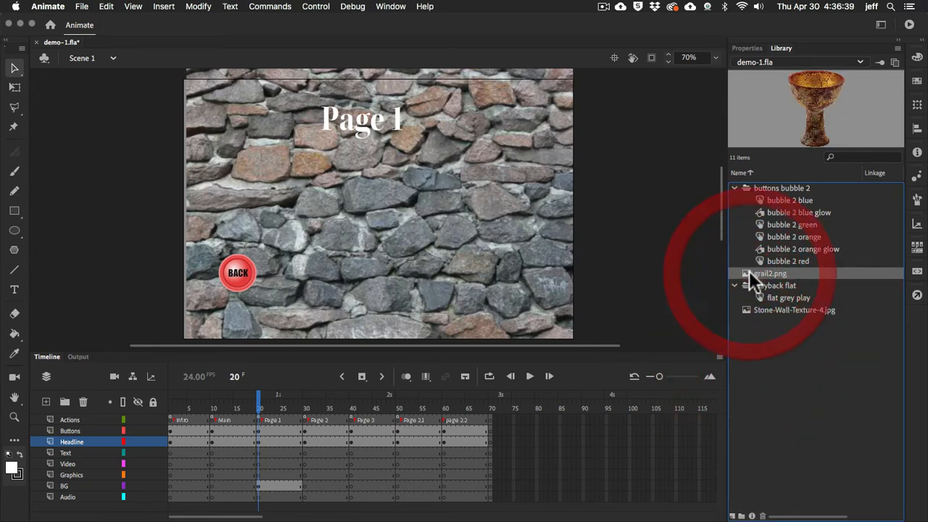
pyautogui.moveTo(748, 273); pyautogui.dragTo(458, 203)
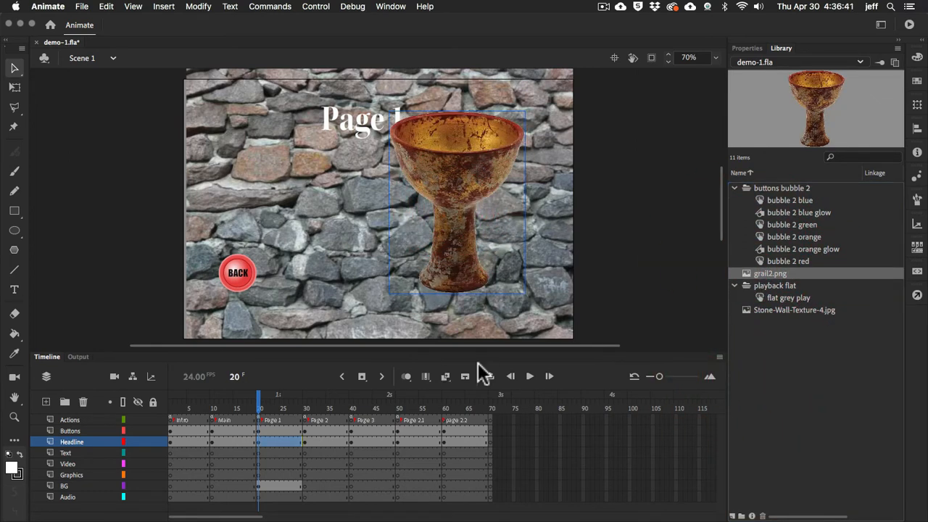
pyautogui.moveTo(470, 169); pyautogui.dragTo(479, 223)
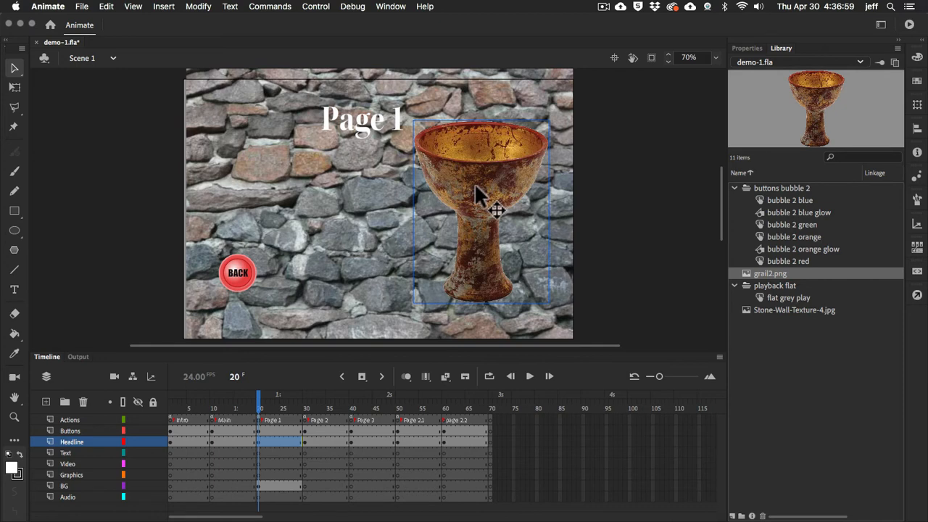
pyautogui.moveTo(475, 186)
pyautogui.mouseDown()
pyautogui.moveTo(496, 199)
pyautogui.moveTo(490, 187)
pyautogui.mouseUp()
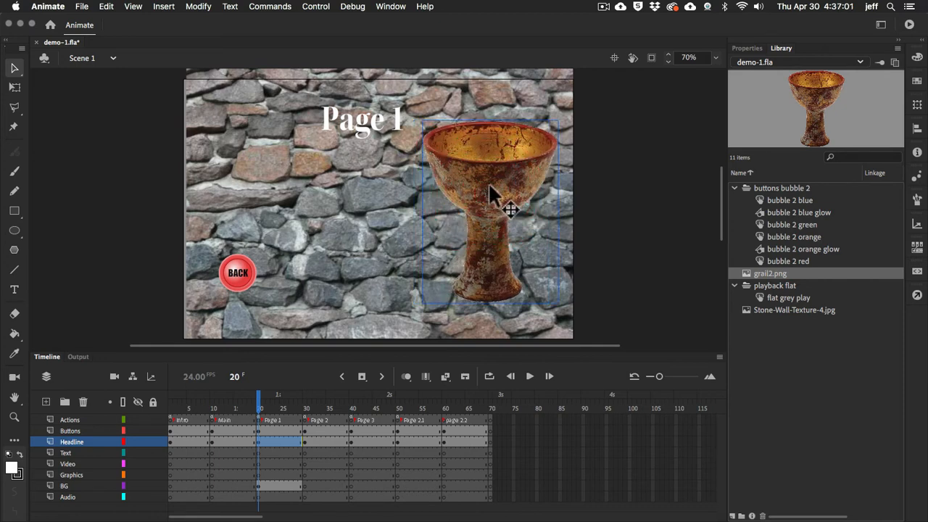
# Delete the Headline layer's contents at the Page 1 frame and undo that deletion
pyautogui.click(258, 441)
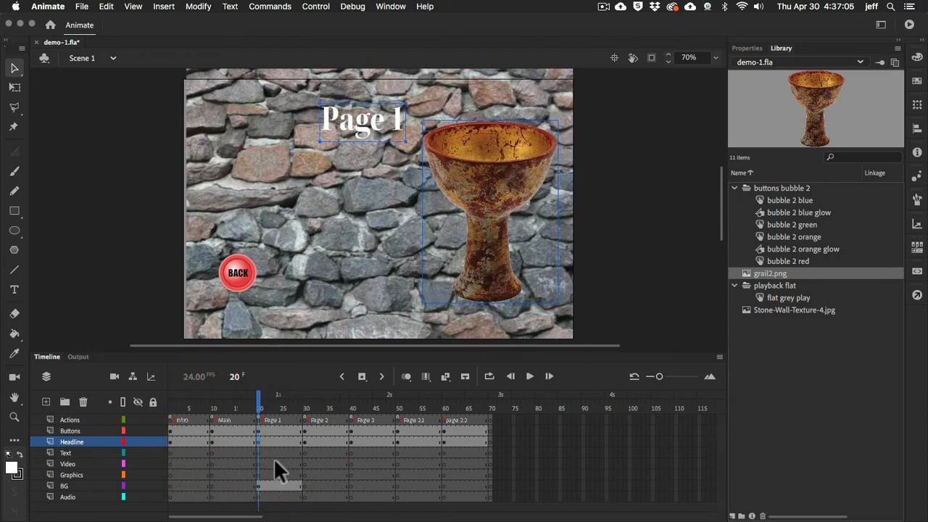
pyautogui.click(481, 217)
pyautogui.press('Delete')
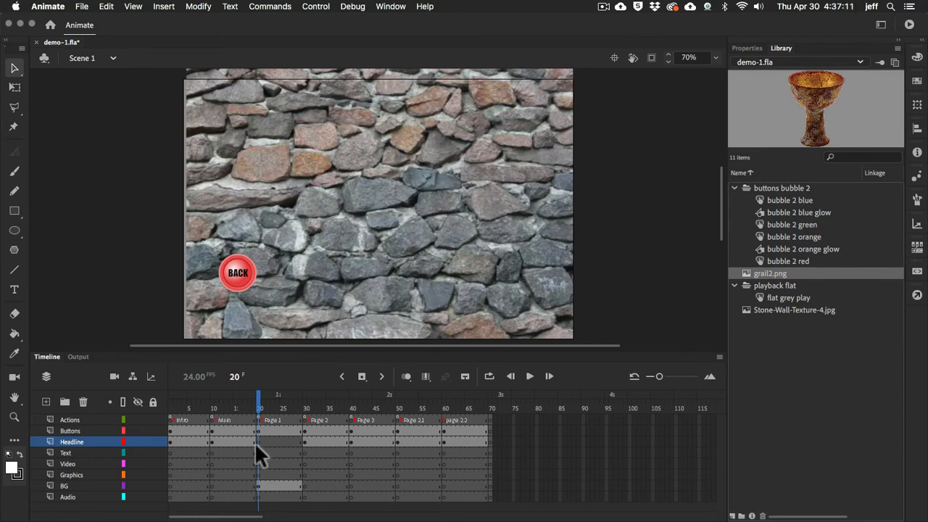
pyautogui.press('super+z')
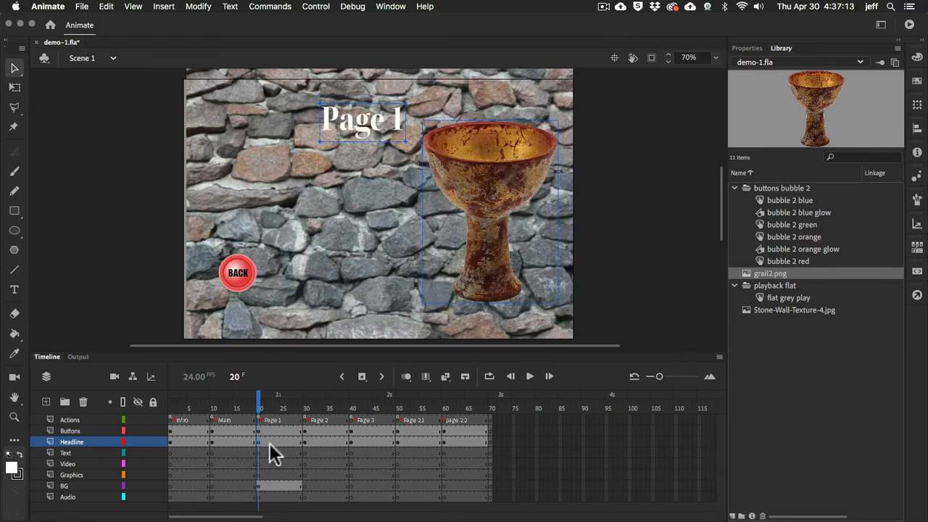
# Move the goblet image from the Headline layer to the Graphics layer at frame 20, placing it to the right below the headline
pyautogui.click(368, 192)
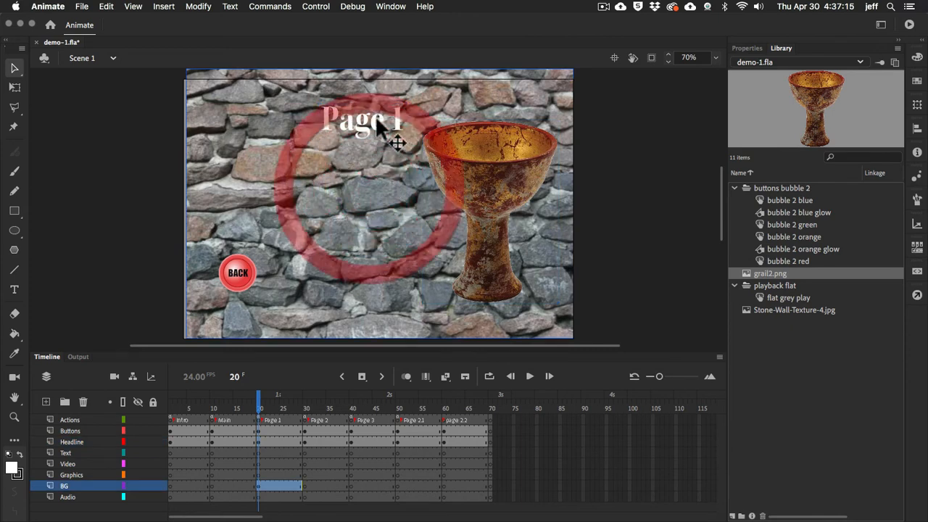
pyautogui.click(456, 177)
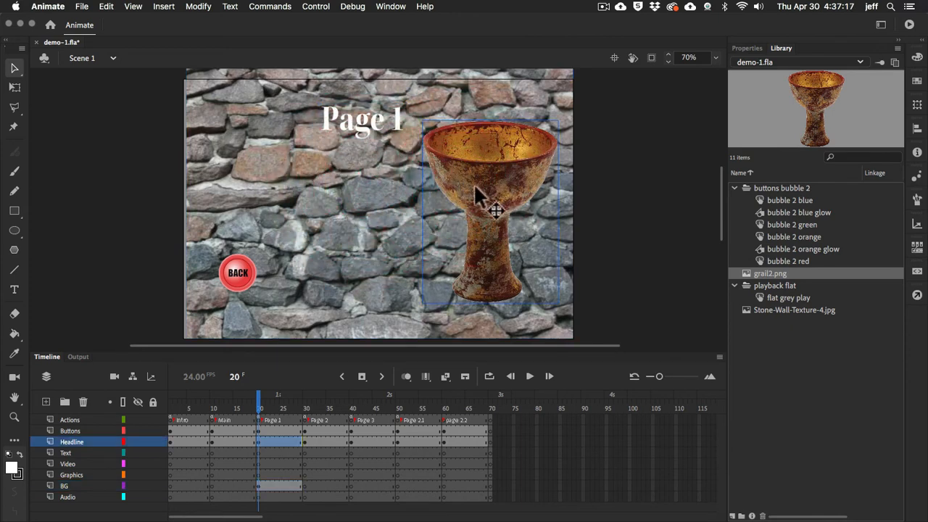
pyautogui.click(369, 124)
pyautogui.click(478, 178)
pyautogui.press('Delete')
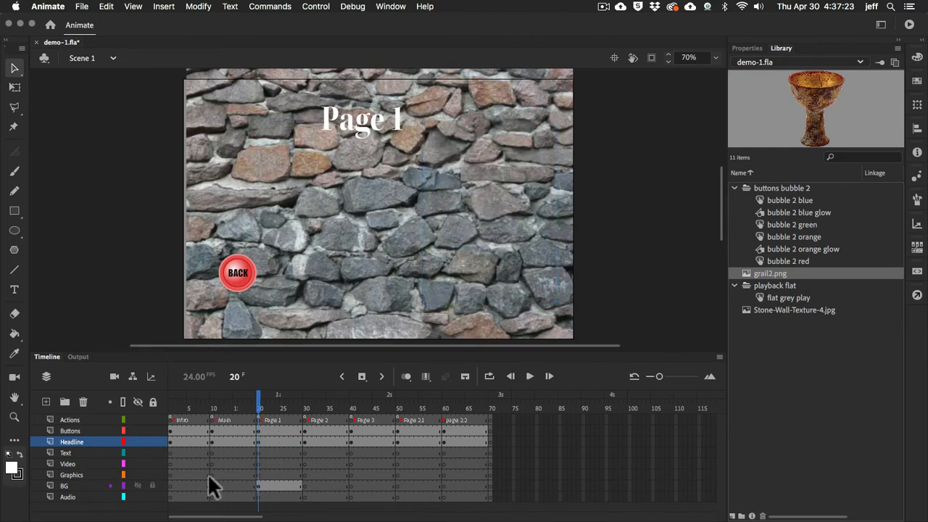
pyautogui.click(258, 475)
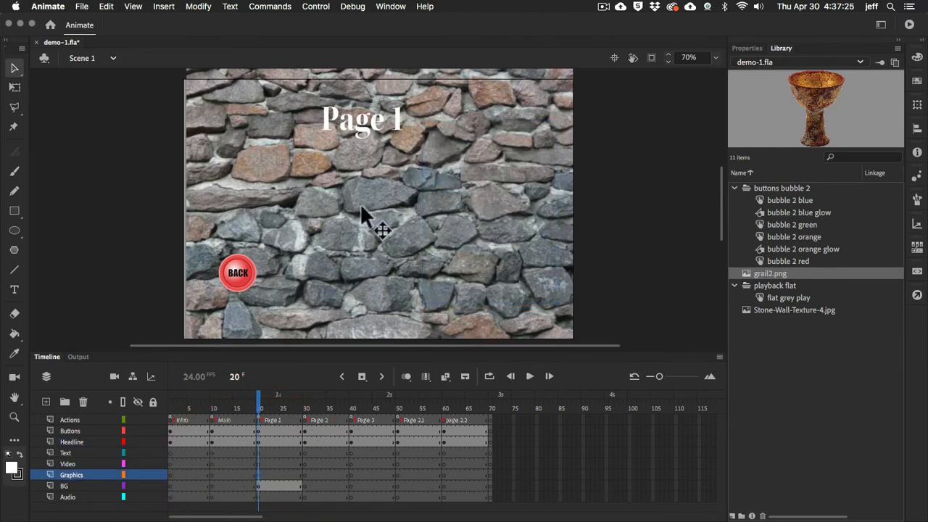
pyautogui.hotkey('ctrl', 'v')
pyautogui.moveTo(369, 179); pyautogui.dragTo(465, 190)
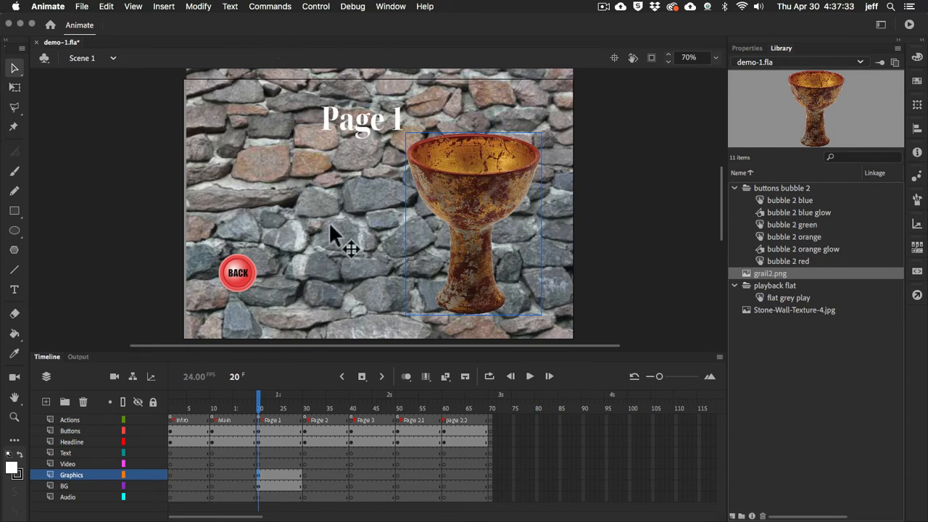
# Import Holy_Grail_color_XS.jpg from the 3-GFX folder into the library
pyautogui.click(82, 7)
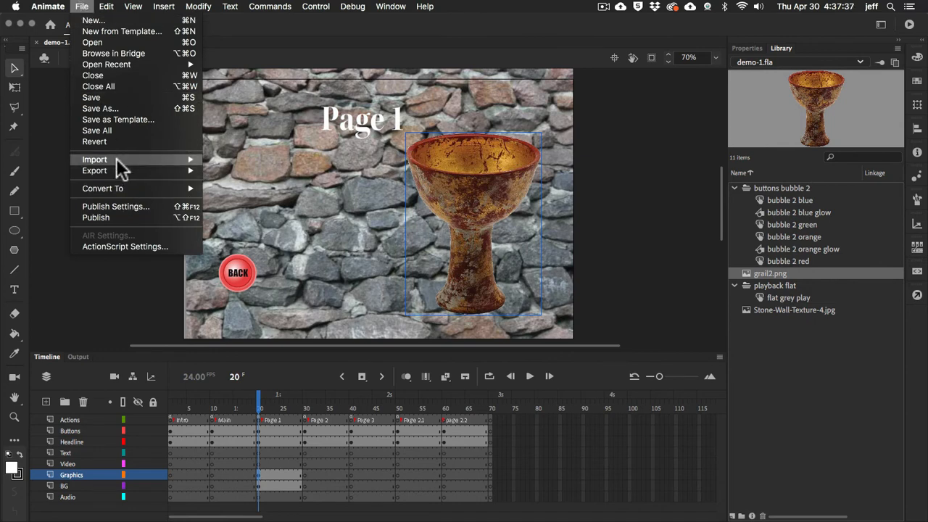
pyautogui.moveTo(116, 158)
pyautogui.click(227, 170)
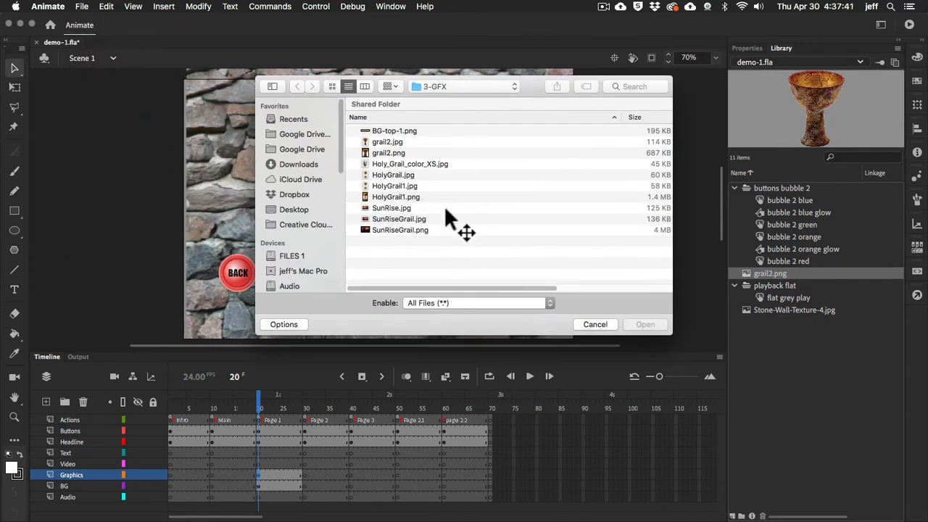
pyautogui.click(362, 162)
pyautogui.click(641, 326)
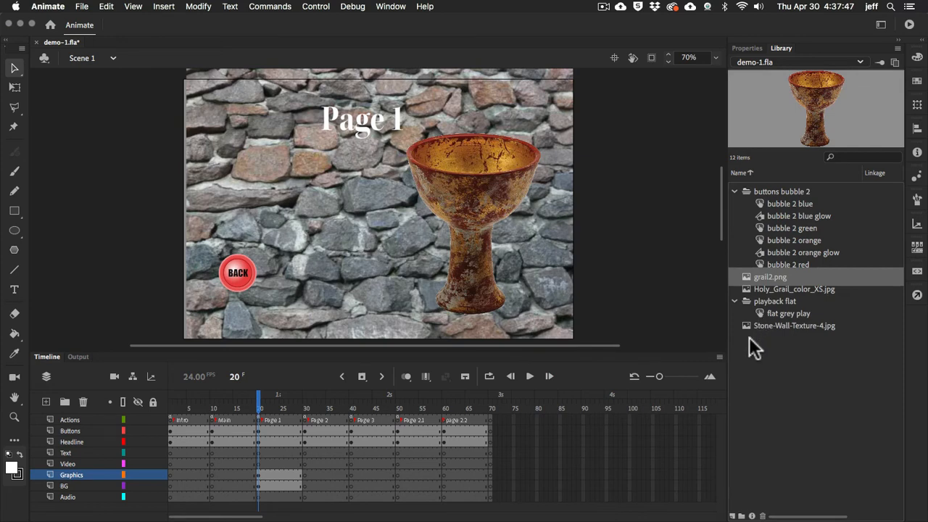
# Try Holy_Grail_color_XS.jpg from the library on the Page 1 stage, beside the headline above the BACK button, and delete that instance
pyautogui.click(749, 288)
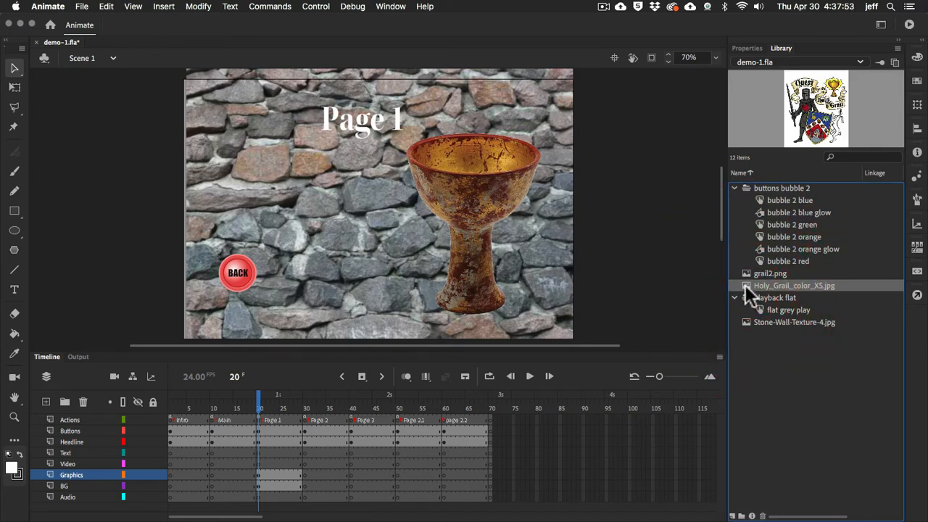
pyautogui.moveTo(745, 285); pyautogui.dragTo(249, 183)
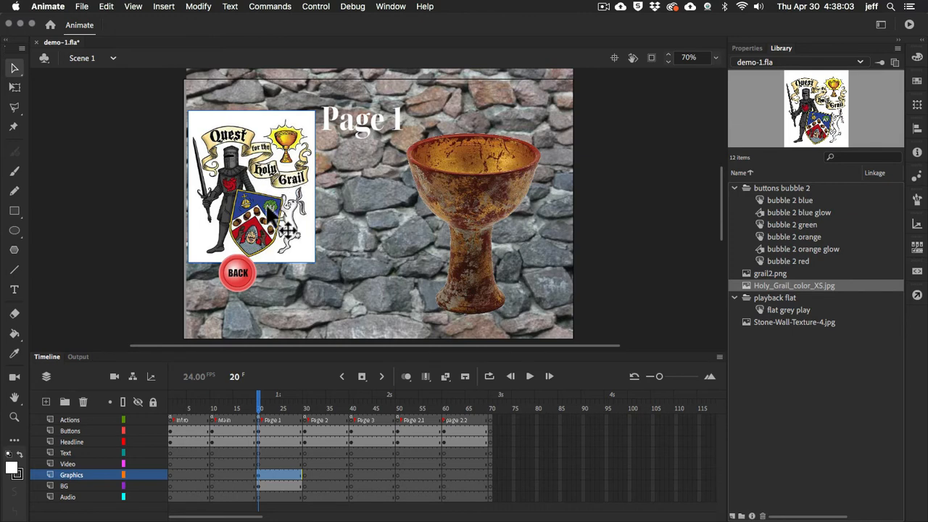
pyautogui.press('Delete')
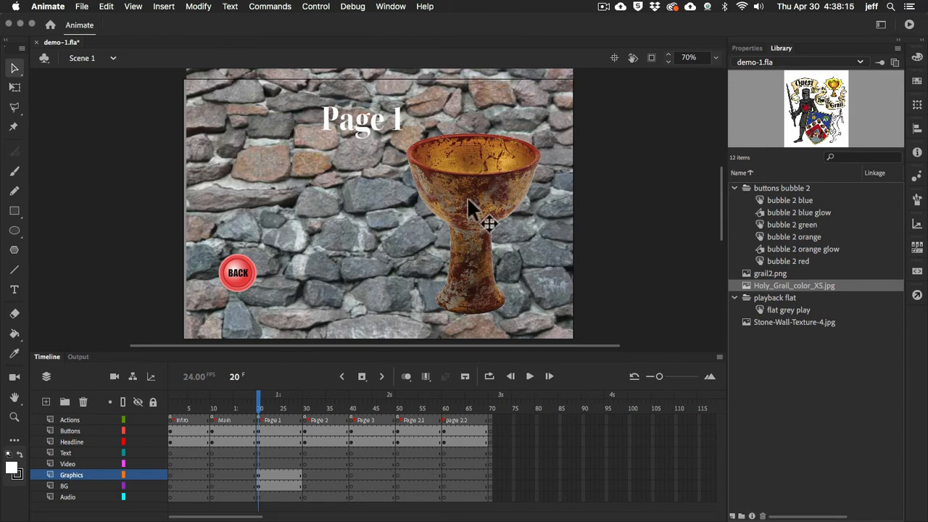
# Go to the Main frame and examine the blue, green and orange buttons under the Main Menu headline one by one
pyautogui.click(212, 420)
pyautogui.click(238, 171)
pyautogui.click(241, 233)
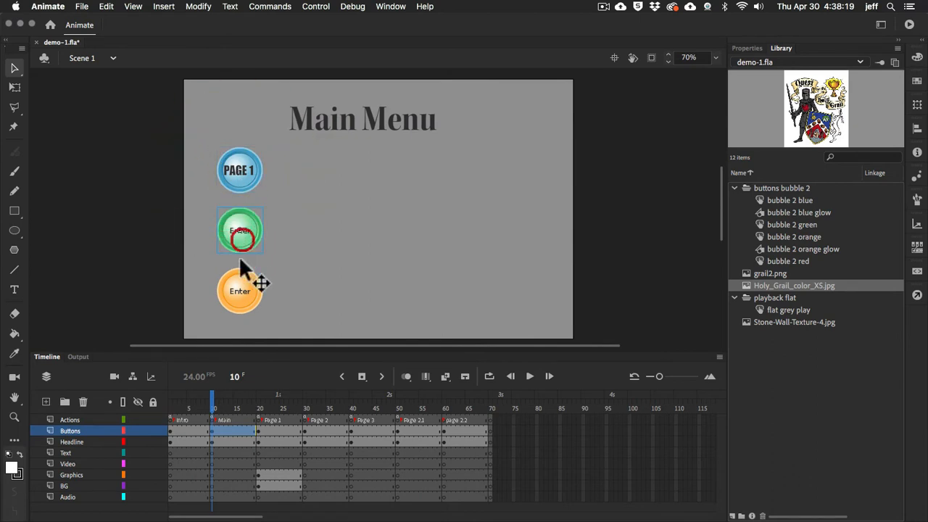
pyautogui.click(239, 291)
pyautogui.click(252, 169)
pyautogui.click(240, 234)
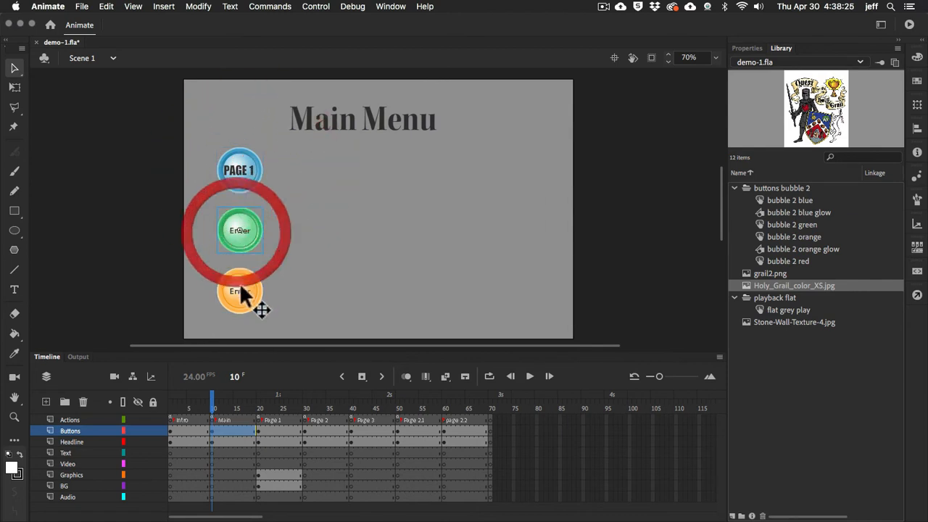
pyautogui.click(242, 290)
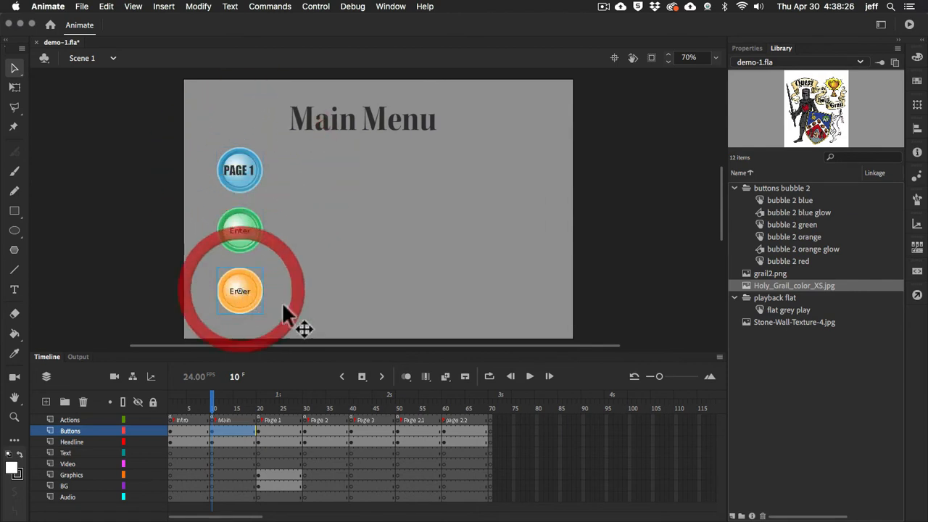
pyautogui.click(243, 174)
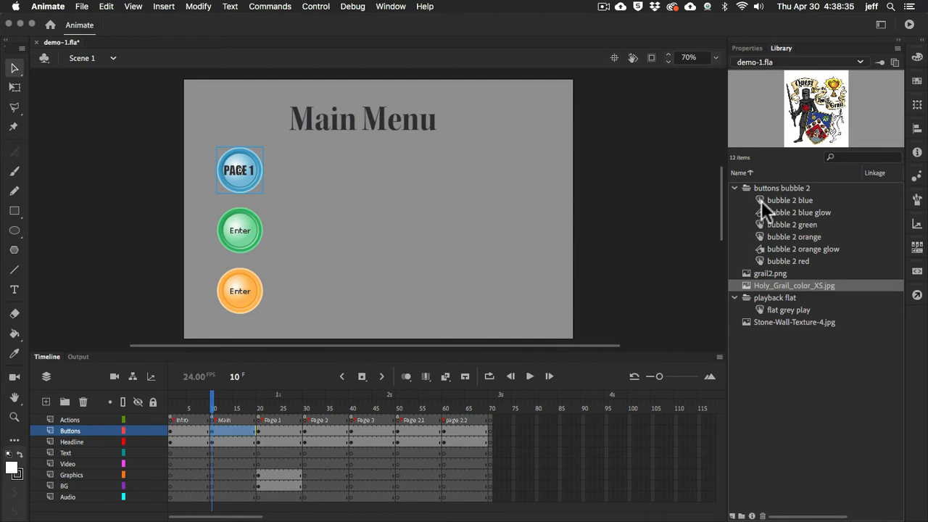
pyautogui.click(243, 176)
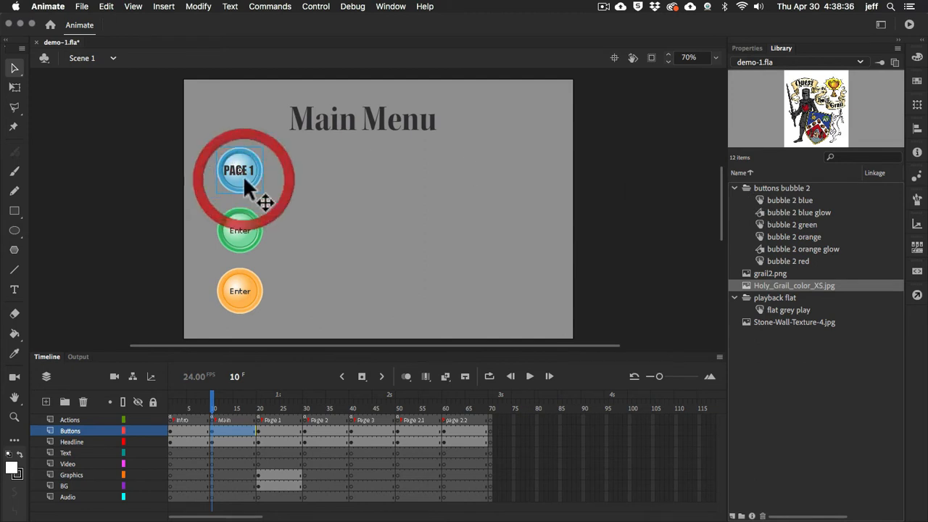
# Place a second instance of bubble 2 blue near the center of the Main Menu stage and enlarge it with Free Transform
pyautogui.click(760, 200)
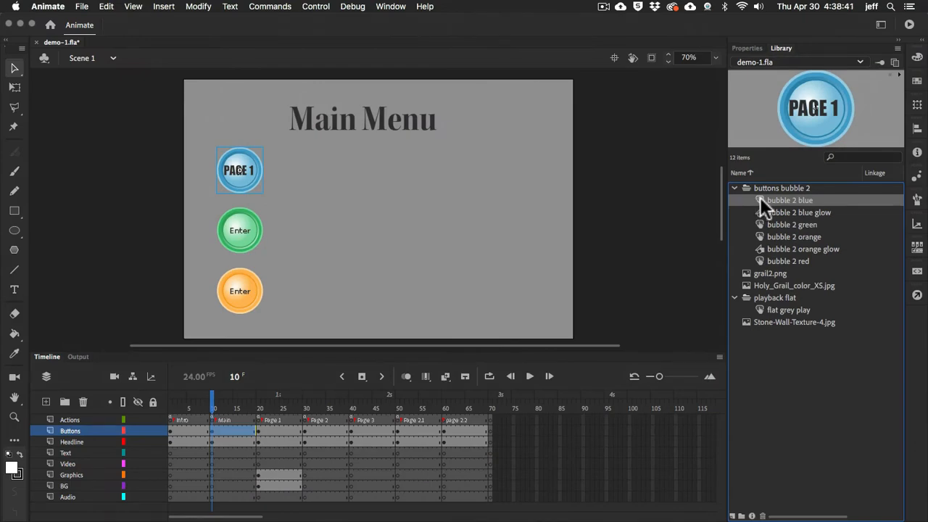
pyautogui.moveTo(760, 198); pyautogui.dragTo(679, 213)
pyautogui.moveTo(396, 211); pyautogui.dragTo(399, 210)
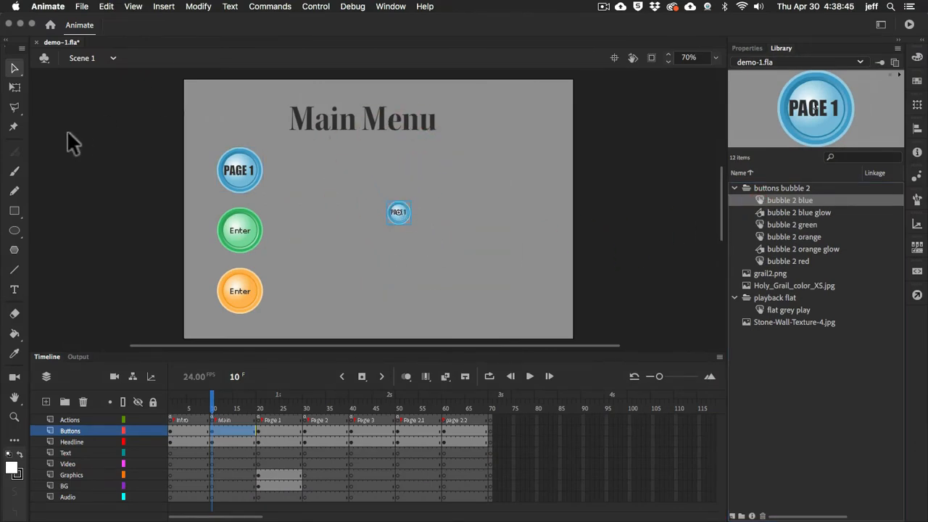
pyautogui.click(14, 87)
pyautogui.moveTo(413, 225); pyautogui.dragTo(443, 256)
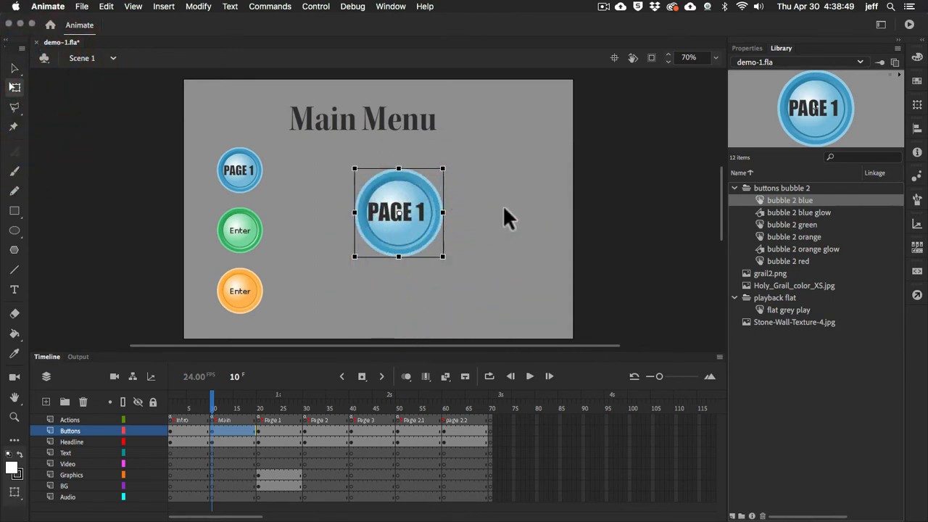
pyautogui.click(503, 208)
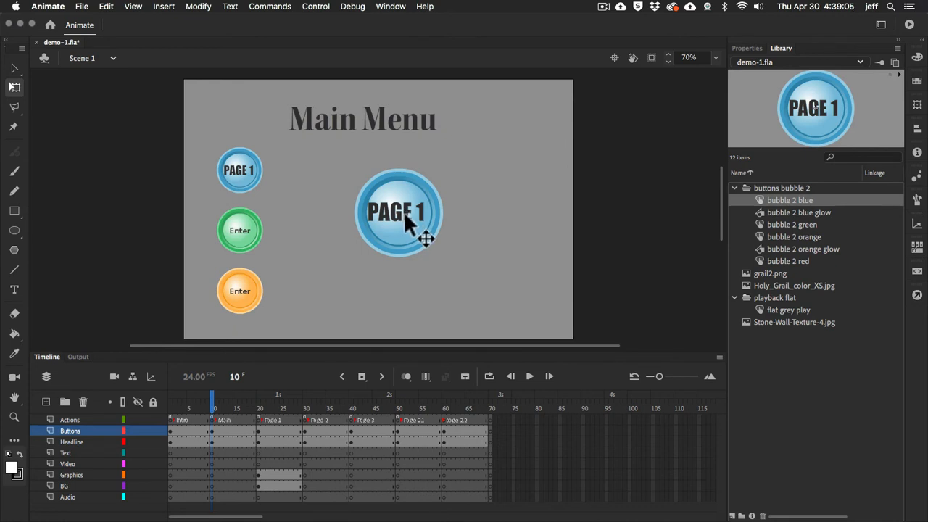
# Open the large blue button's symbol for editing in place and inspect its Hit state on the outer border layer, ending on the Up state
pyautogui.click(406, 220)
pyautogui.doubleClick(406, 221)
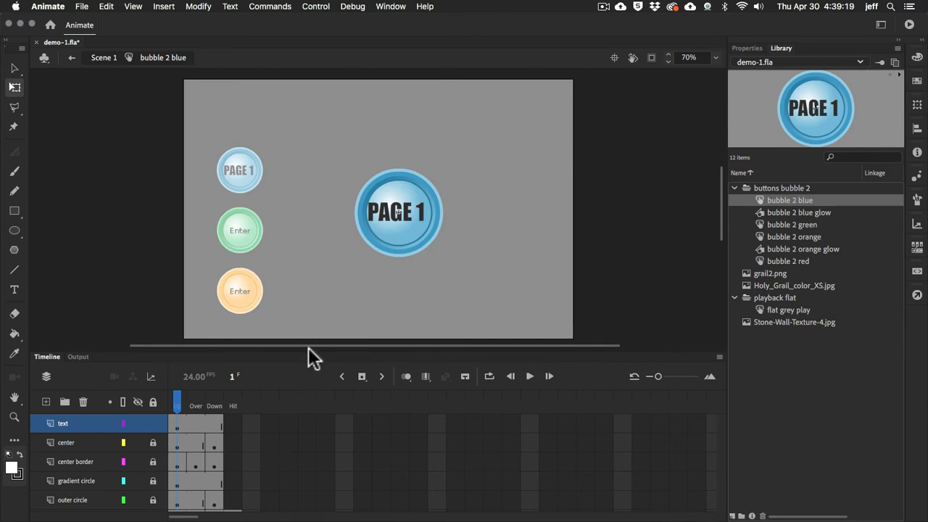
pyautogui.moveTo(310, 345); pyautogui.dragTo(313, 338)
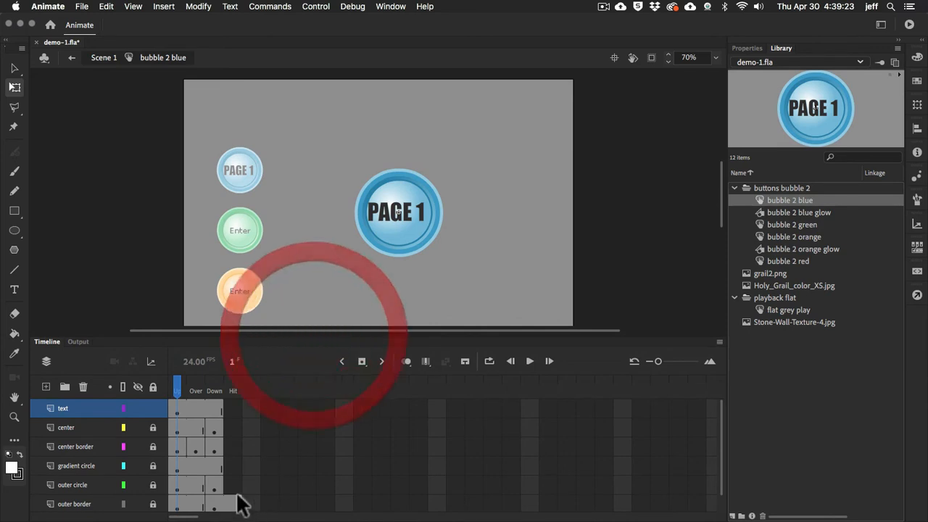
pyautogui.click(233, 506)
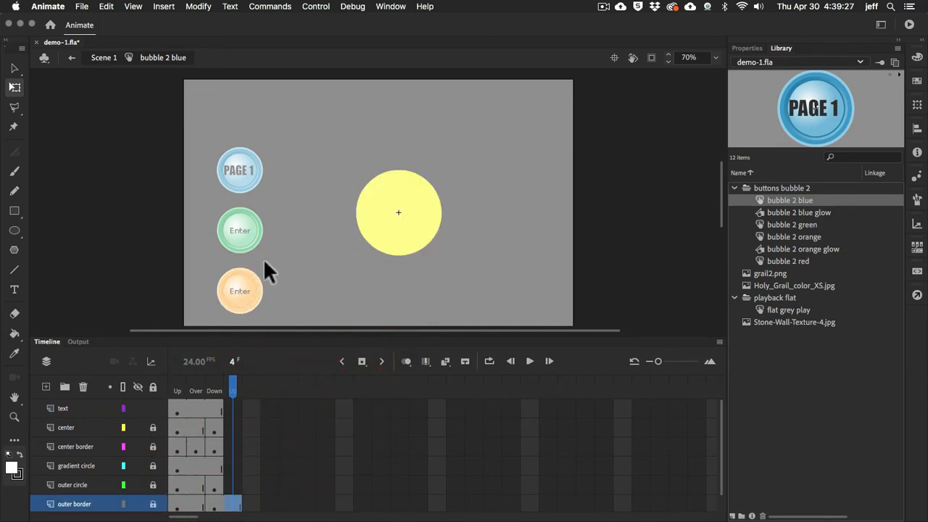
pyautogui.click(267, 382)
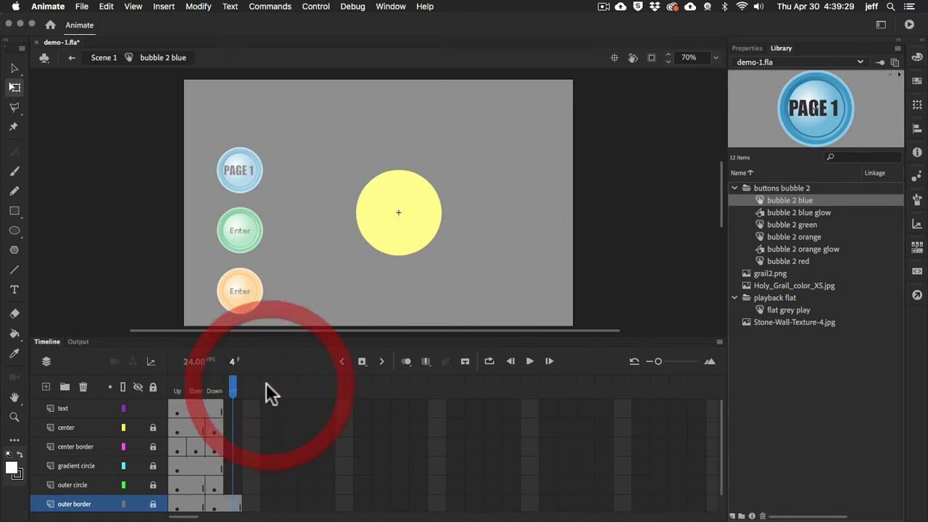
pyautogui.click(178, 389)
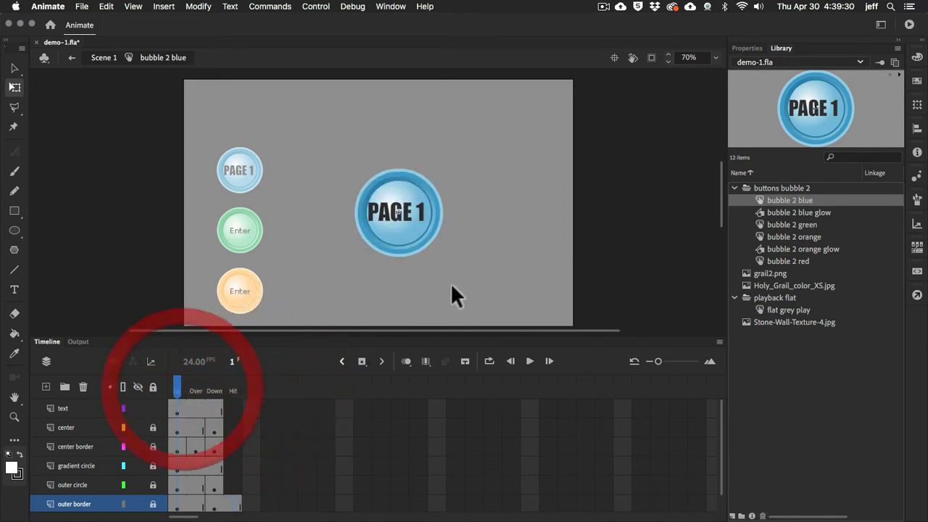
# Change the label text inside the bubble 2 blue symbol to "PAGE 2"
pyautogui.doubleClick(409, 214)
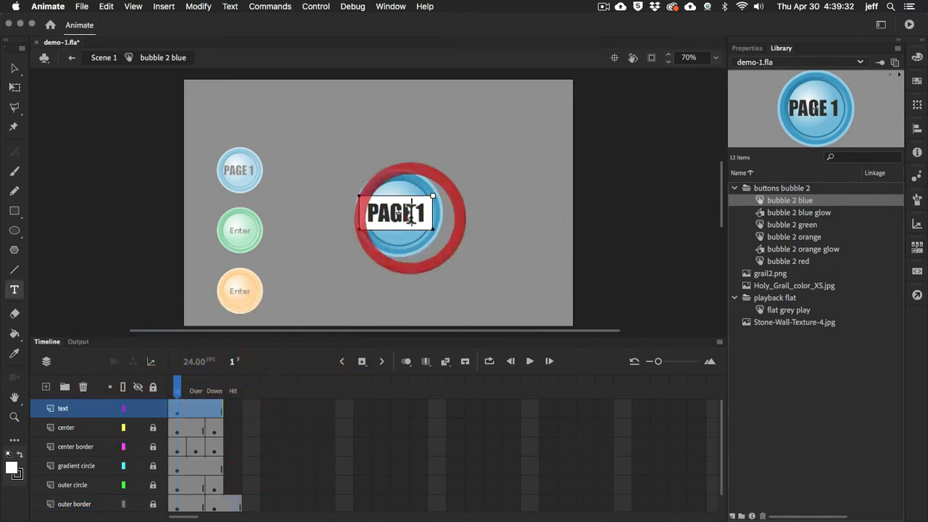
pyautogui.click(237, 167)
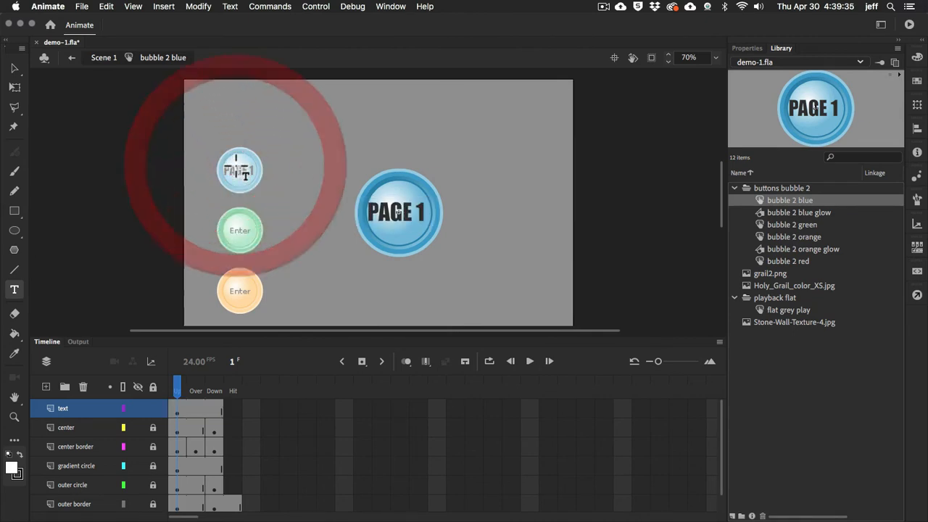
pyautogui.click(422, 212)
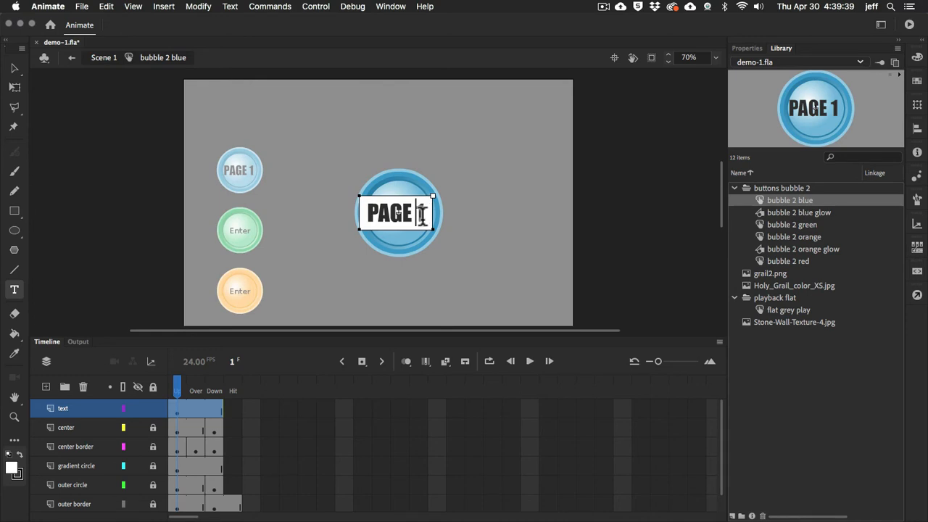
pyautogui.click(417, 215)
pyautogui.write('2')
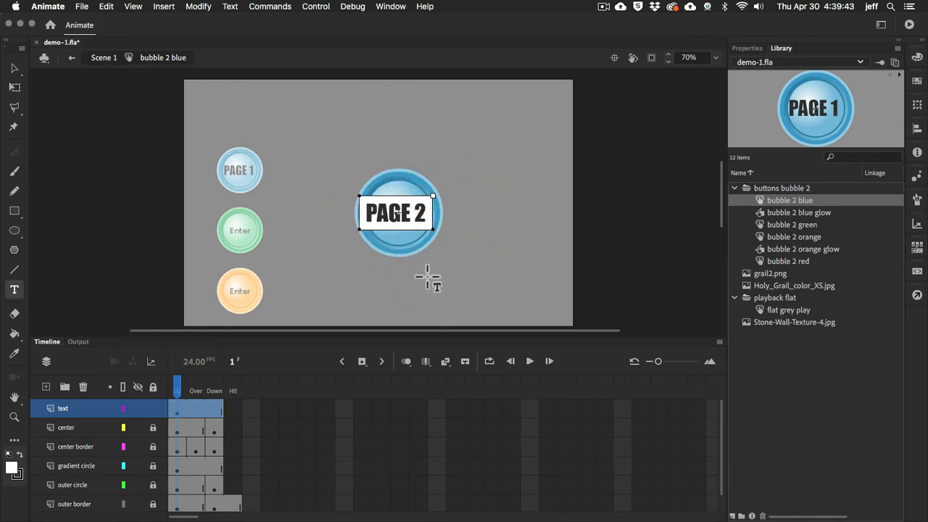
pyautogui.press('Return')
pyautogui.press('BackSpace')
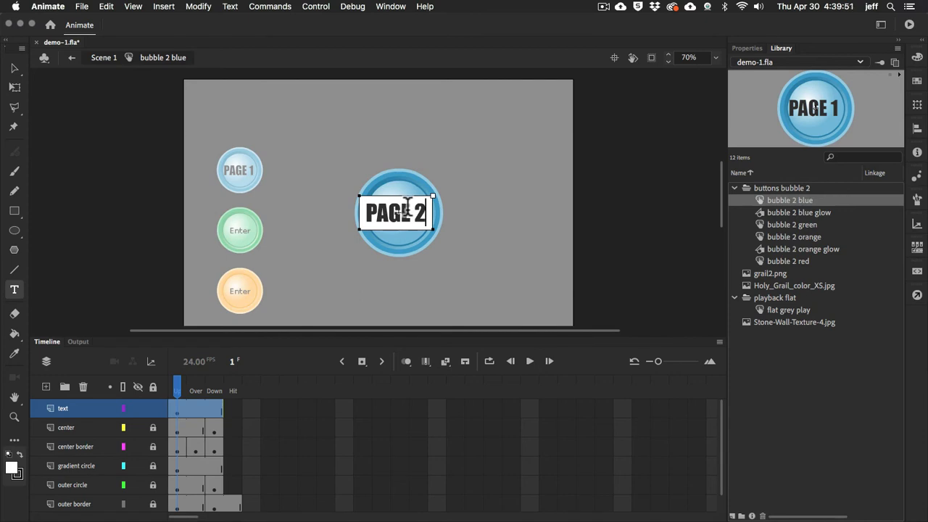
pyautogui.press('Escape')
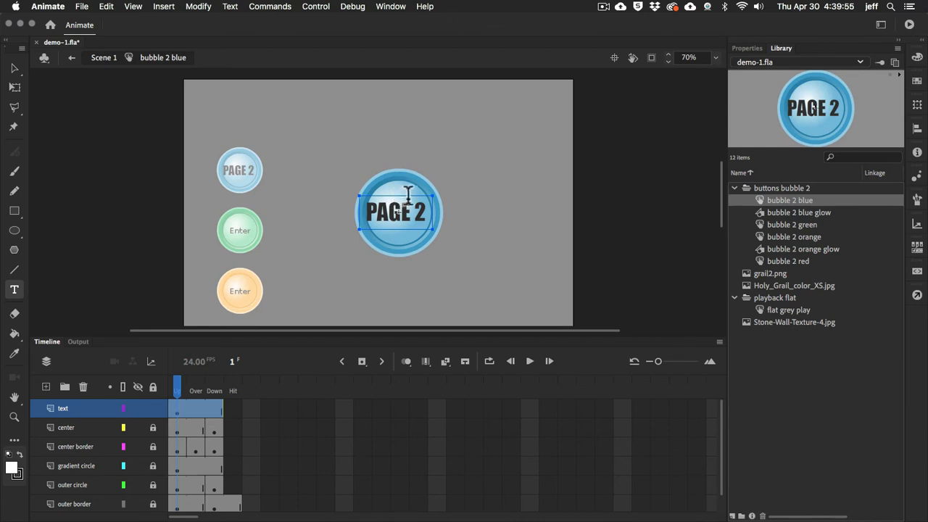
pyautogui.press('v')
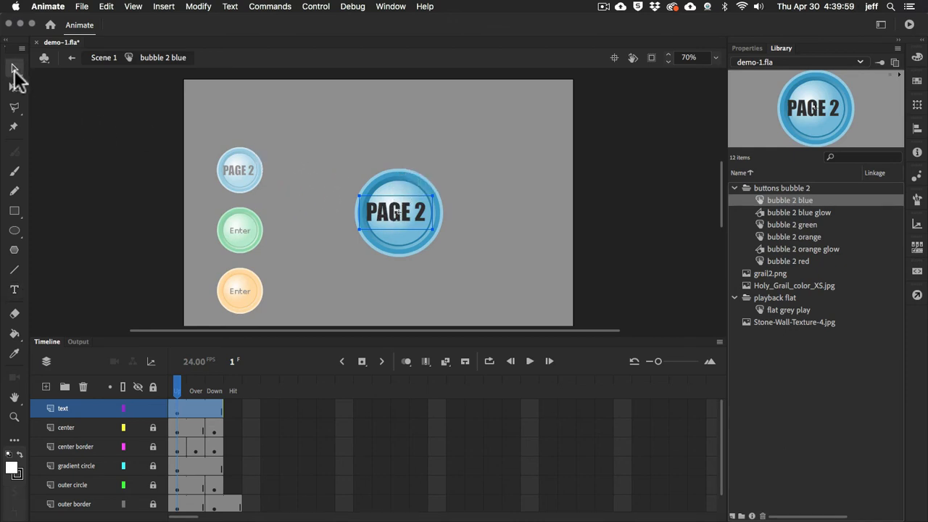
# Compare both blue button instances, return to Scene 1 and delete the large instance from the Main Menu stage
pyautogui.click(412, 209)
pyautogui.click(235, 170)
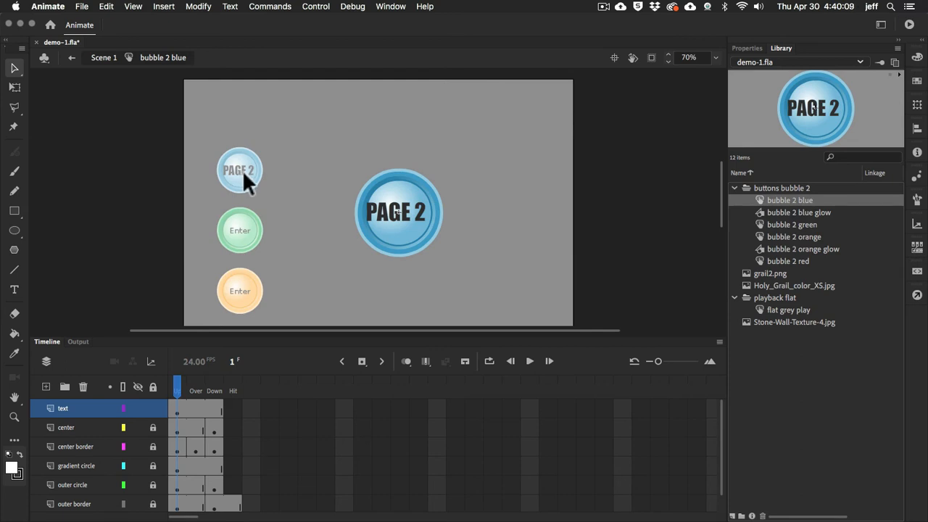
pyautogui.click(406, 212)
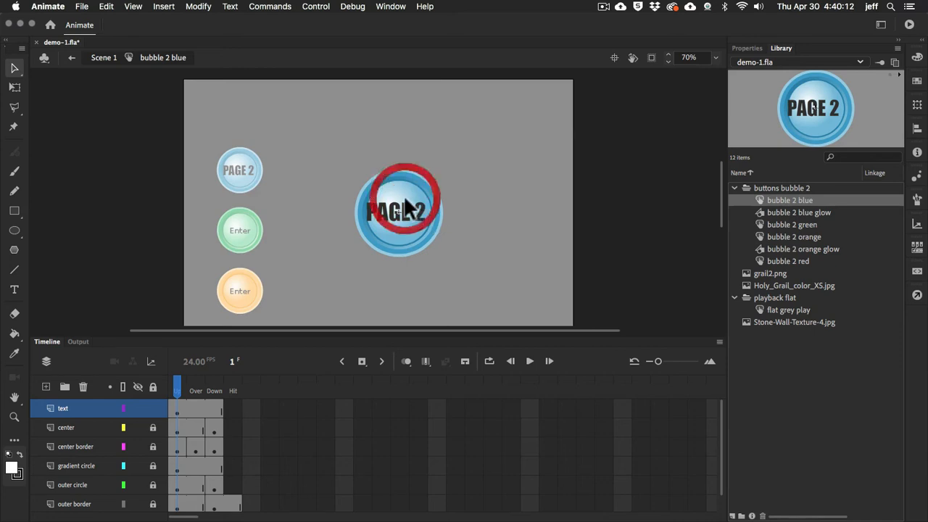
pyautogui.click(236, 176)
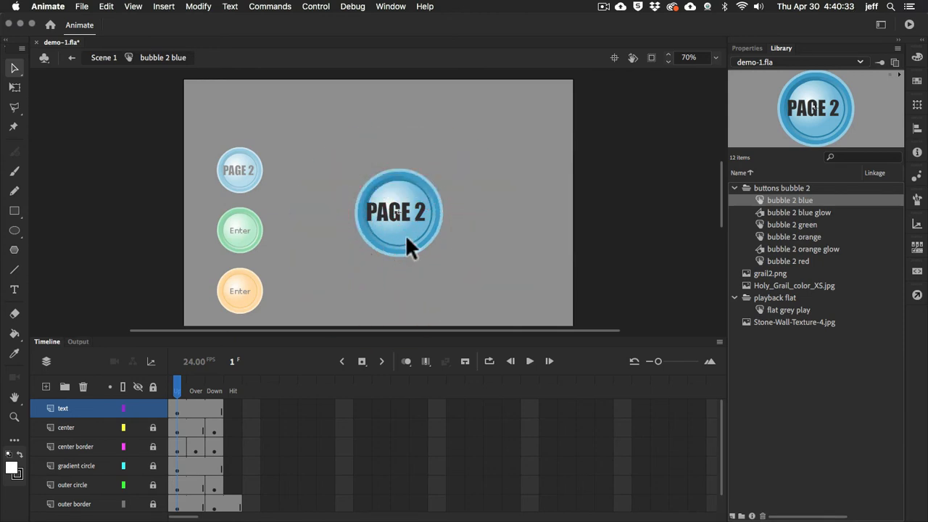
pyautogui.press('super+e')
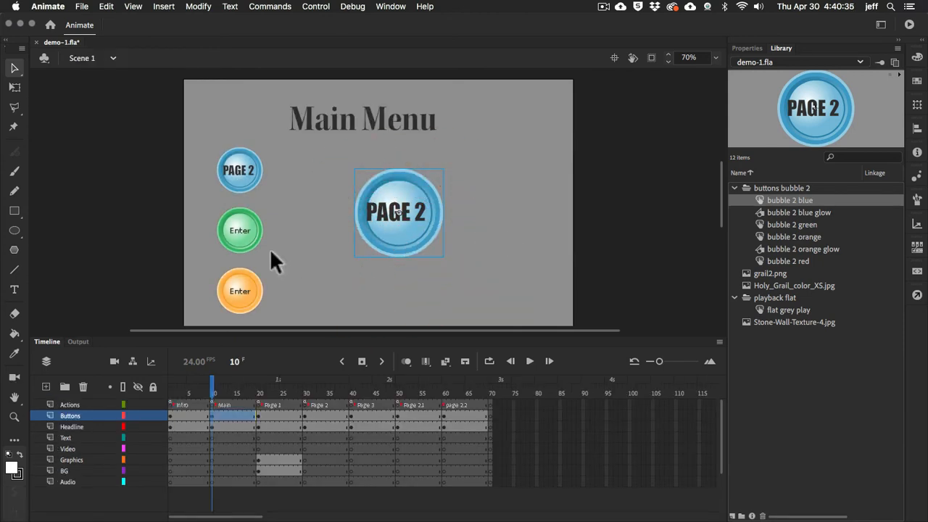
pyautogui.press('Delete')
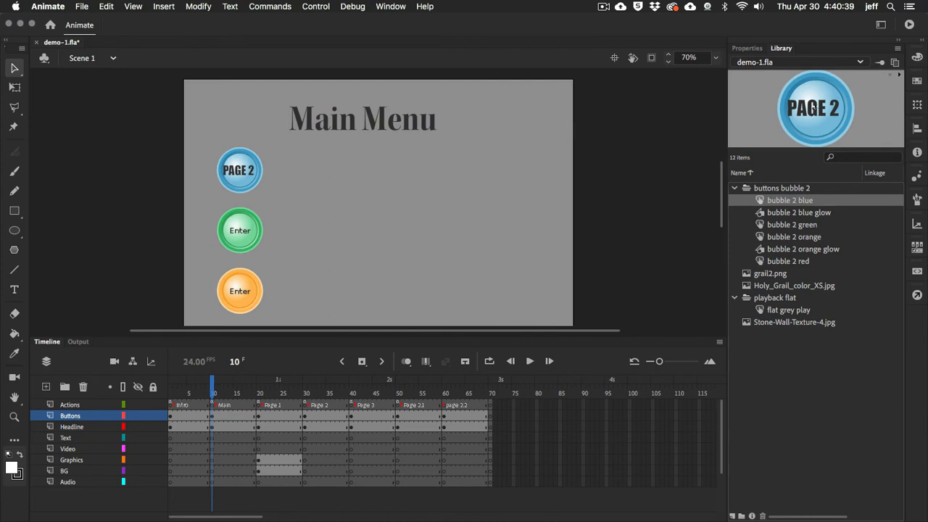
# Duplicate the bubble 2 blue symbol in the library as a button named "bubble 2 blue copy"
pyautogui.click(761, 199)
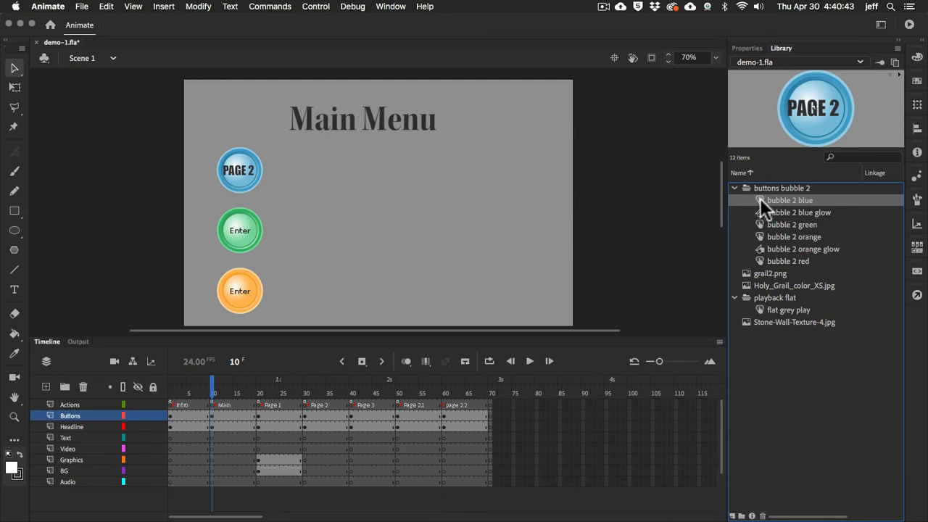
pyautogui.rightClick(761, 197)
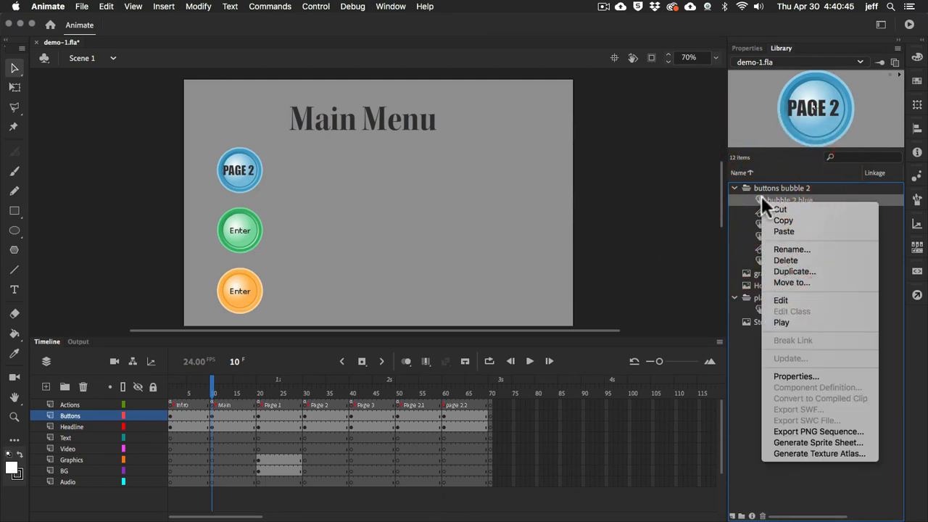
pyautogui.click(798, 271)
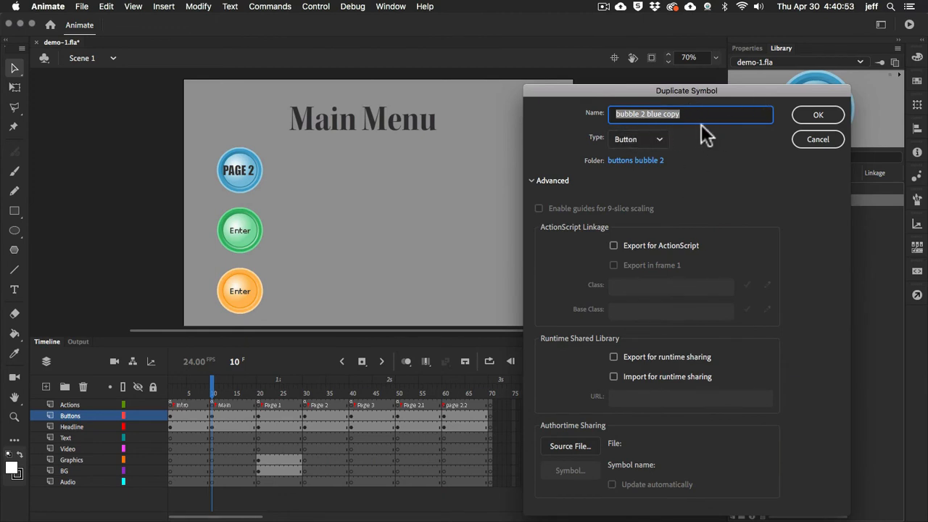
pyautogui.click(825, 117)
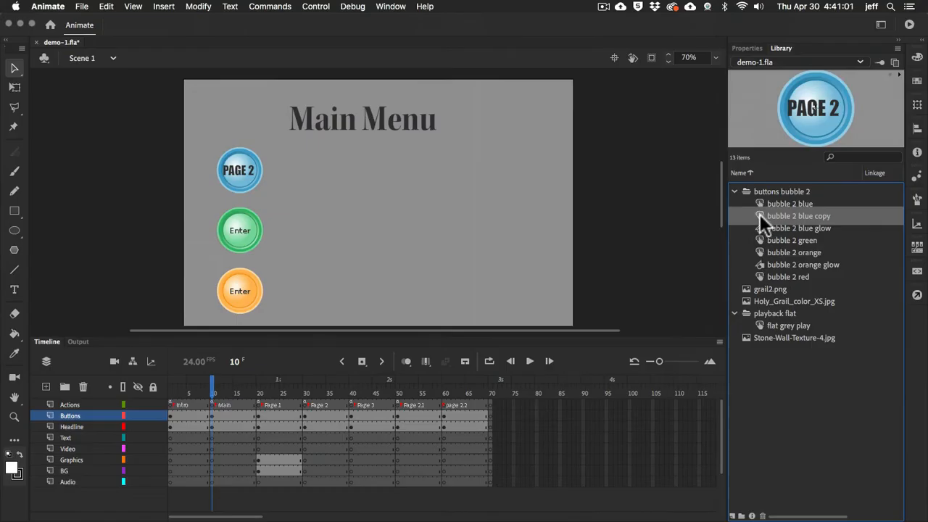
# Place an instance of bubble 2 blue copy on the empty area of the Main Menu stage and enlarge it
pyautogui.moveTo(760, 214); pyautogui.dragTo(466, 222)
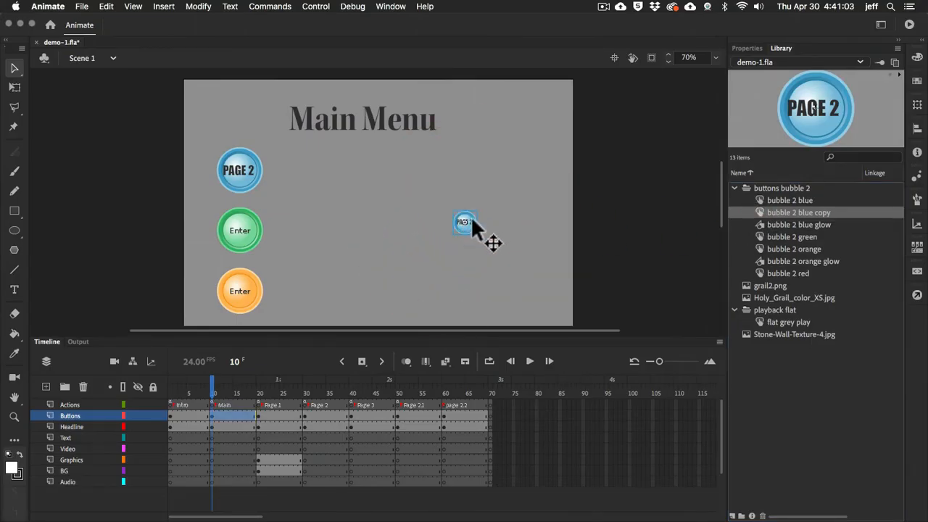
pyautogui.click(14, 87)
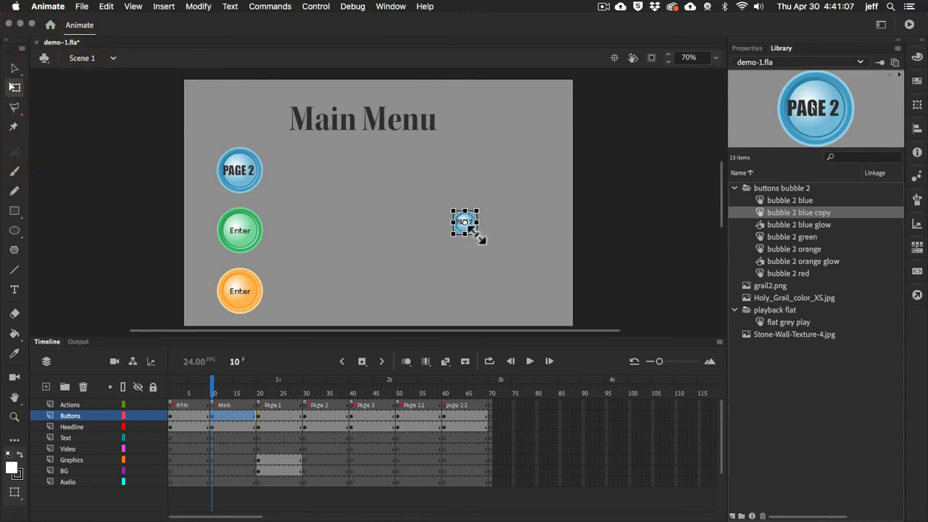
pyautogui.moveTo(478, 234); pyautogui.dragTo(515, 291)
# Change the label text inside the bubble 2 blue copy symbol to "PAGE 3" and return to Scene 1
pyautogui.doubleClick(448, 223)
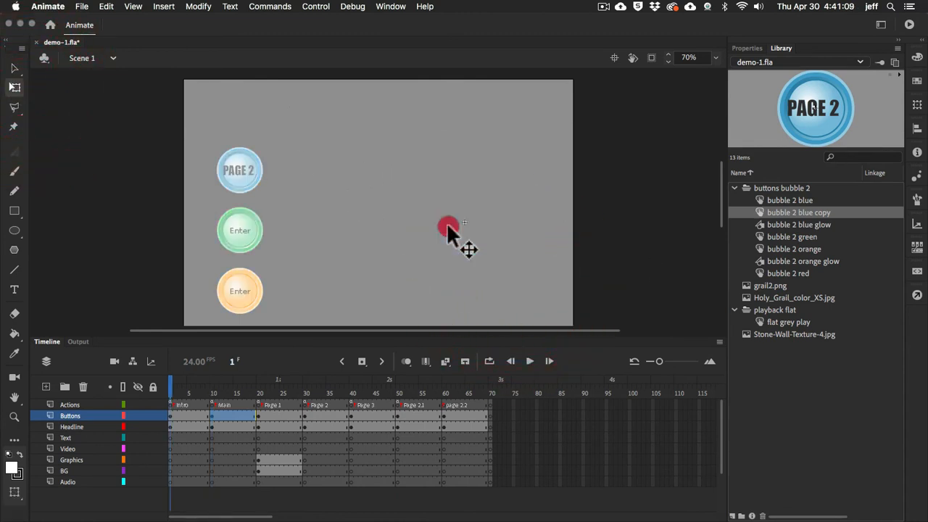
pyautogui.doubleClick(486, 220)
pyautogui.moveTo(484, 220); pyautogui.dragTo(496, 221)
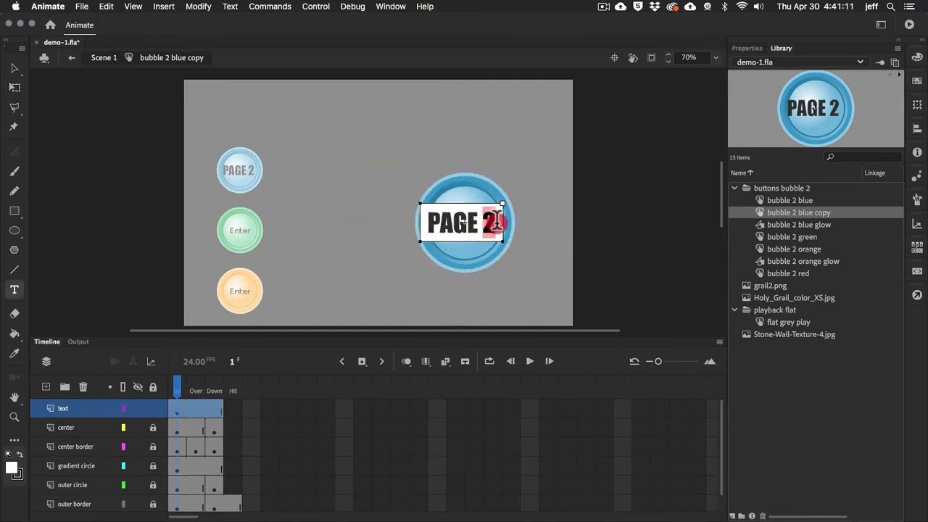
pyautogui.write('3')
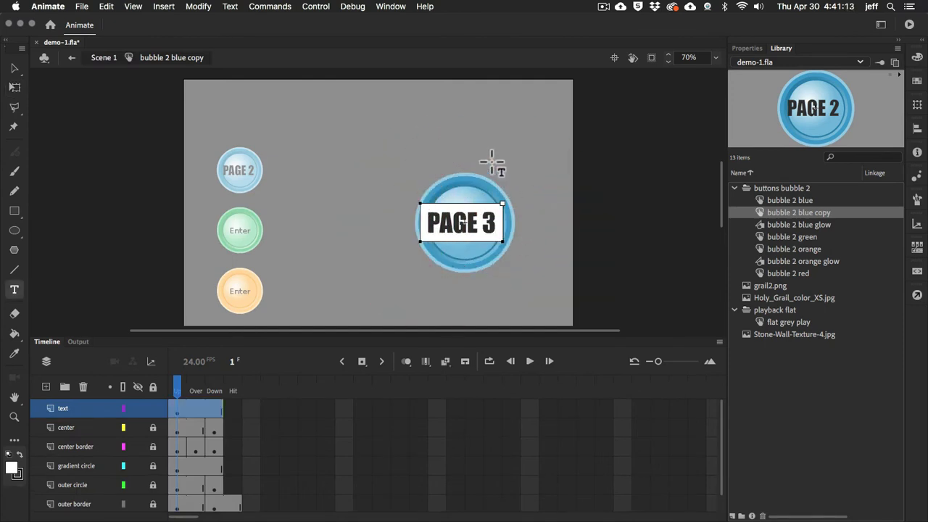
pyautogui.press('Escape')
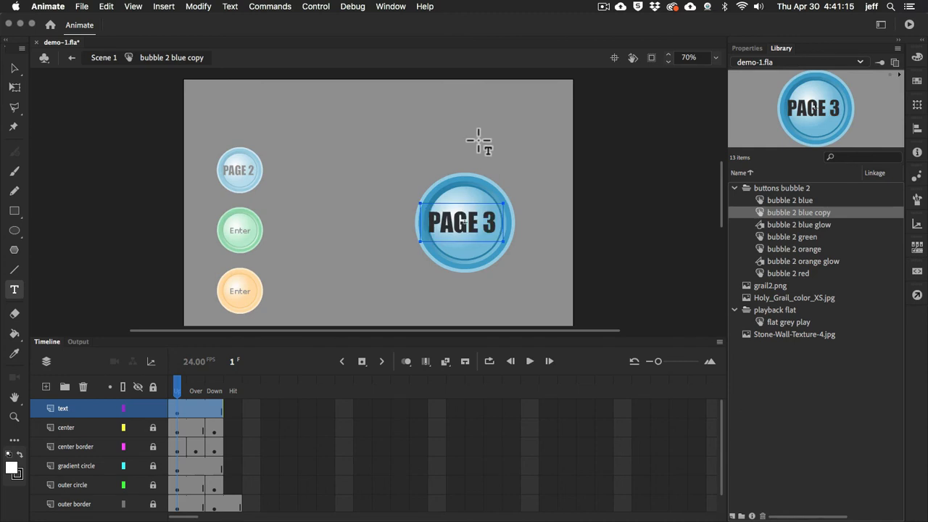
pyautogui.press('v')
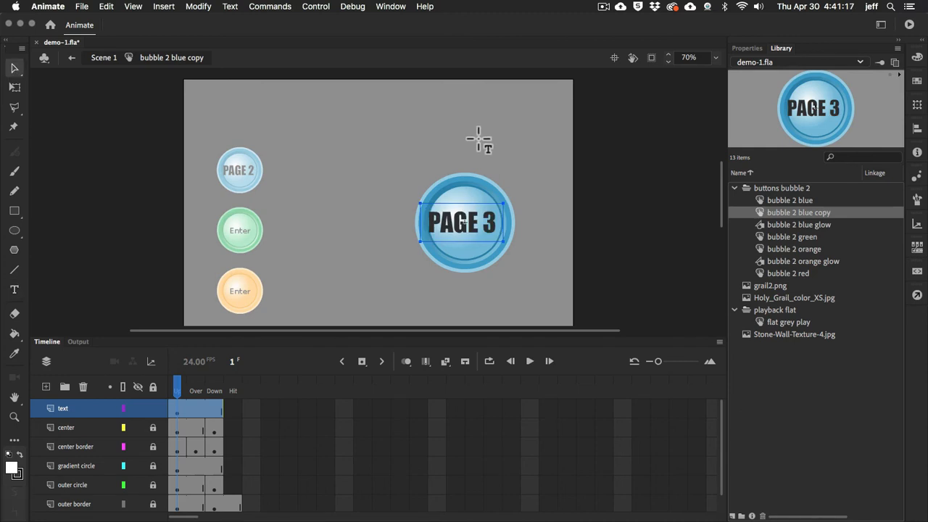
pyautogui.doubleClick(477, 135)
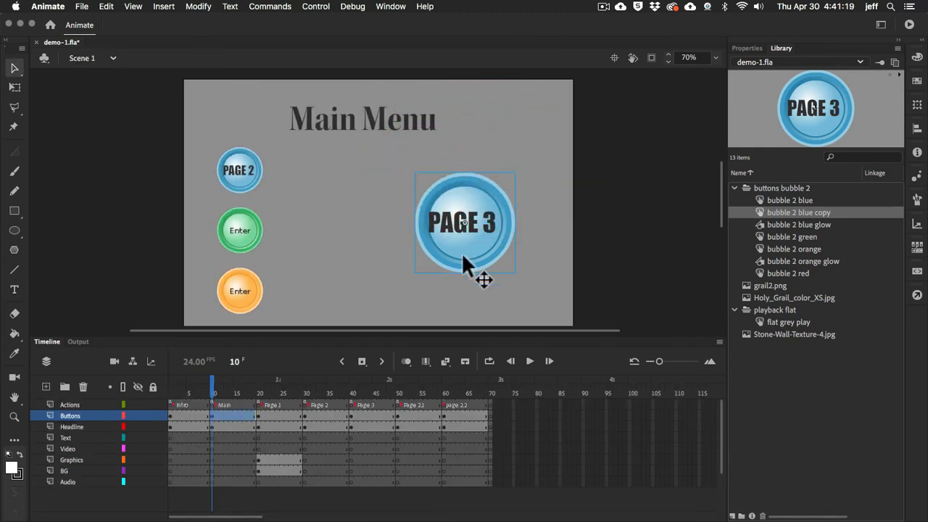
# Compare the two blue button instances and delete the large PAGE 3 instance from the Main Menu stage
pyautogui.click(463, 246)
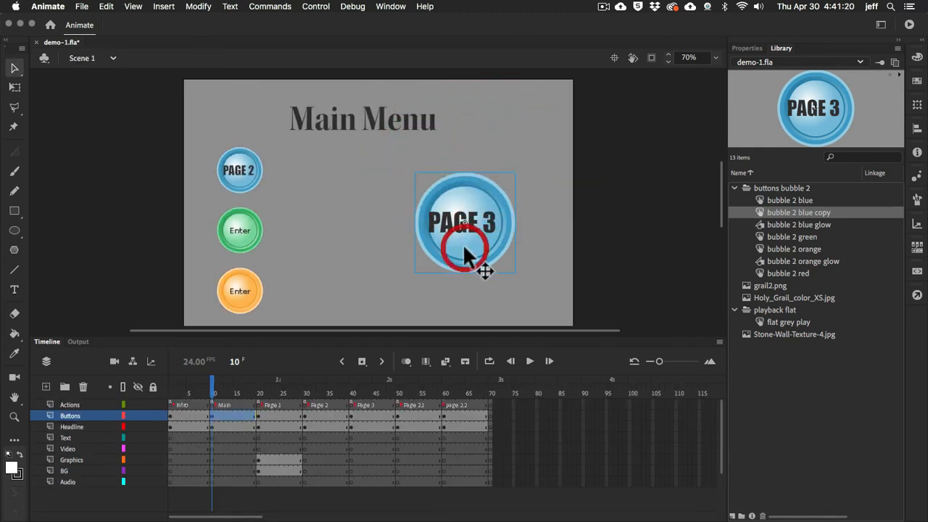
pyautogui.click(233, 171)
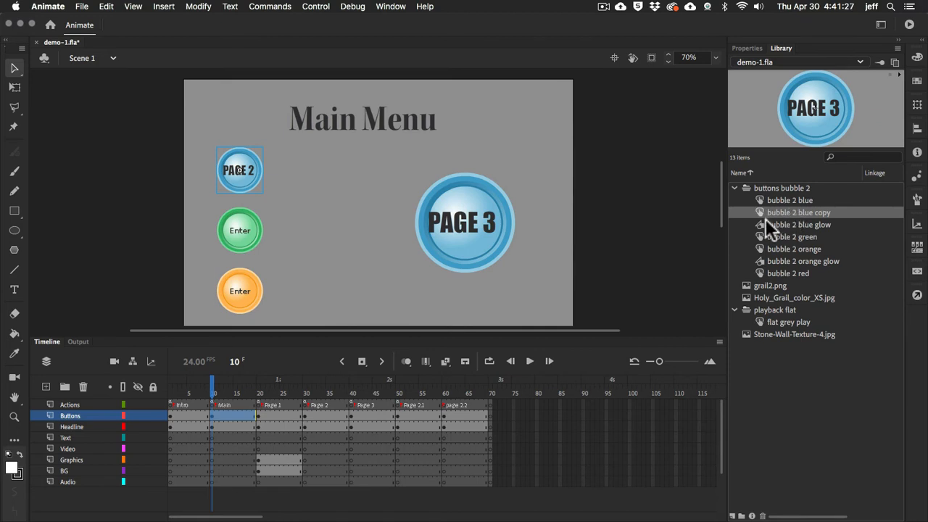
pyautogui.click(464, 247)
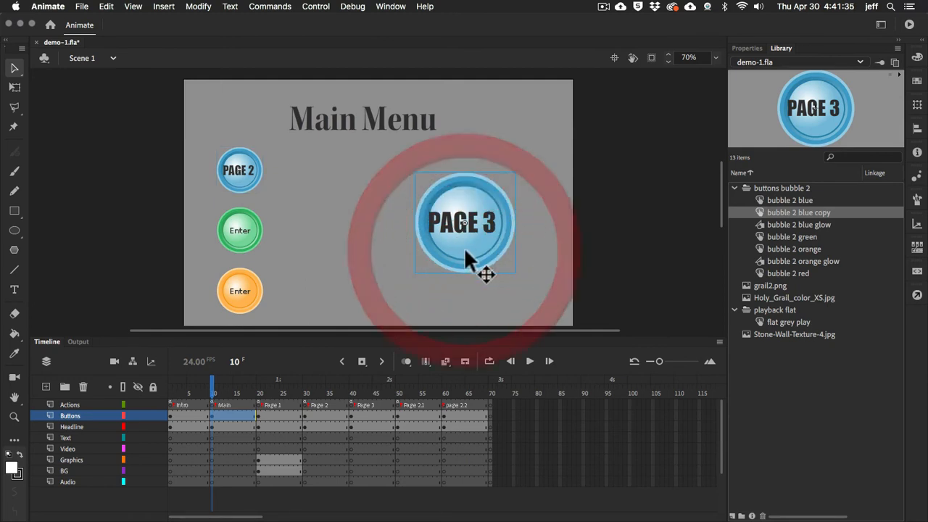
pyautogui.press('Delete')
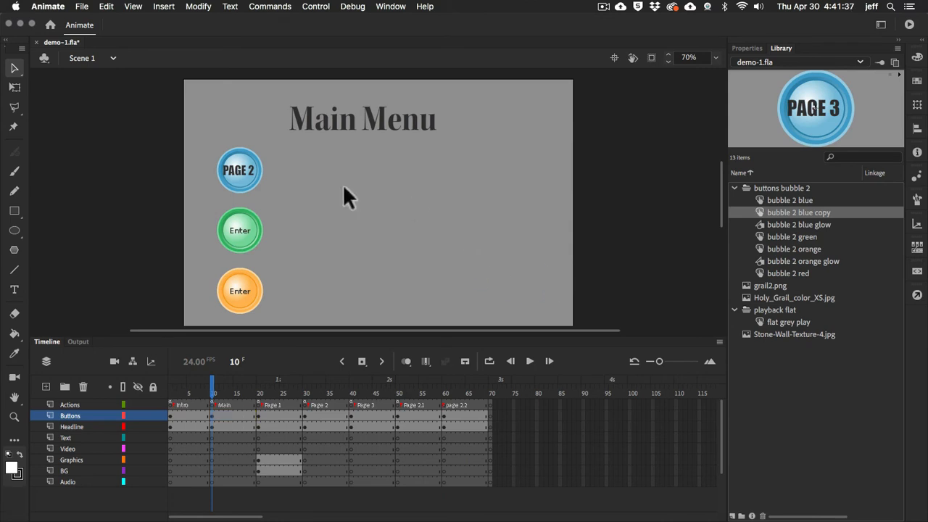
# Change the label text inside the small blue button's symbol to "PAGE 1" and return to Scene 1
pyautogui.doubleClick(249, 168)
pyautogui.press('t')
pyautogui.click(250, 169)
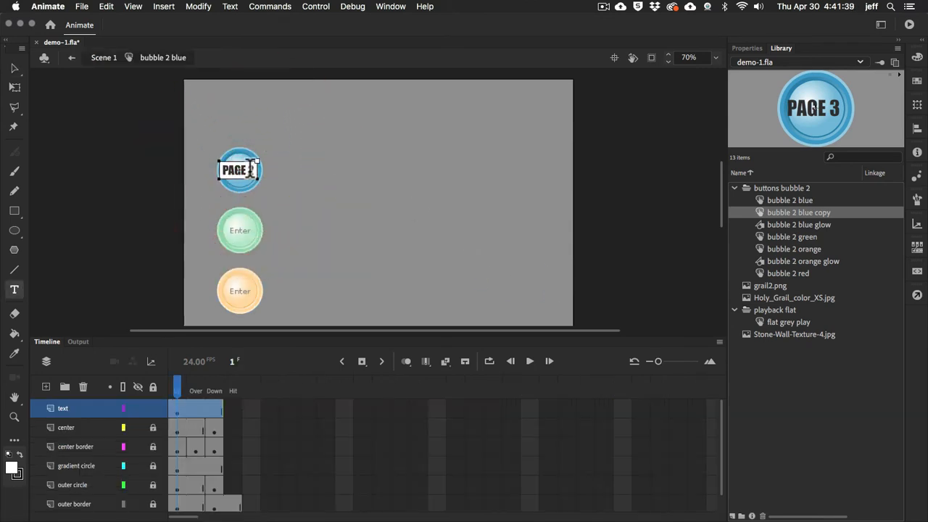
pyautogui.doubleClick(251, 169)
pyautogui.write('1')
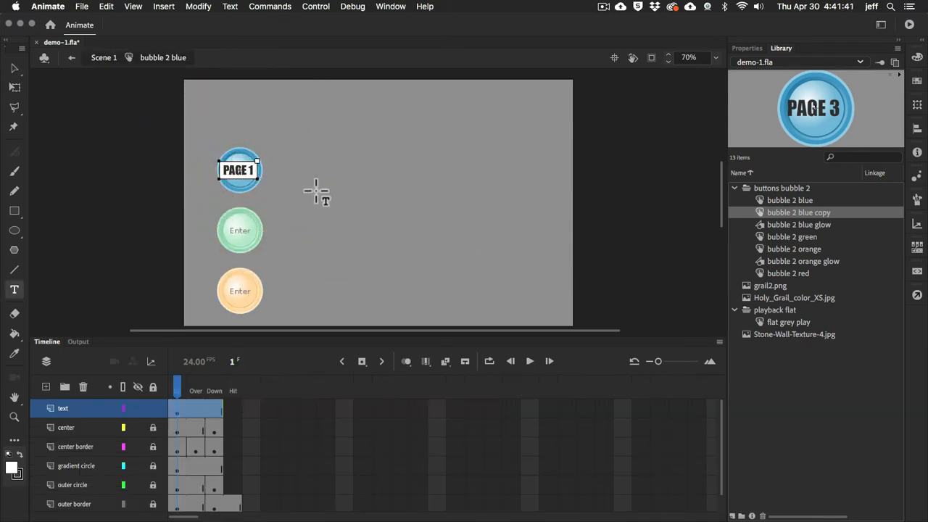
pyautogui.press('Escape')
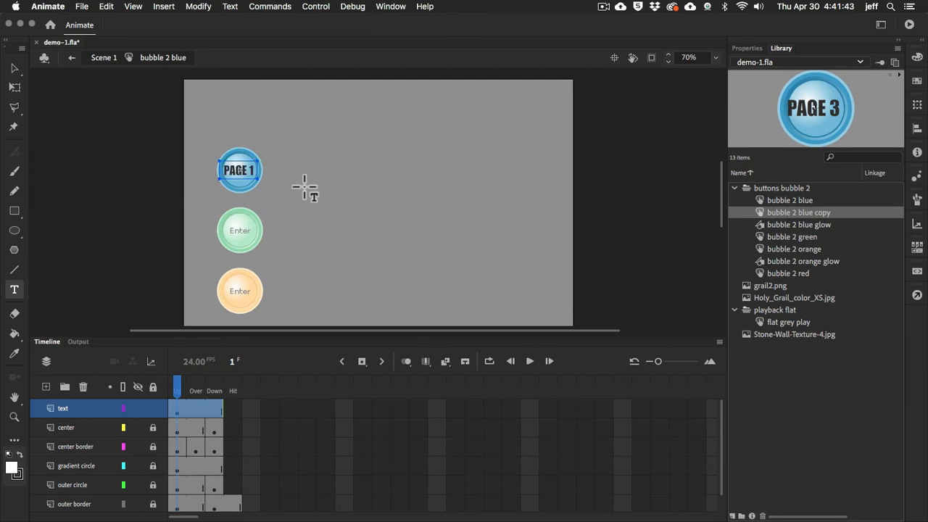
pyautogui.press('v')
pyautogui.click(306, 185)
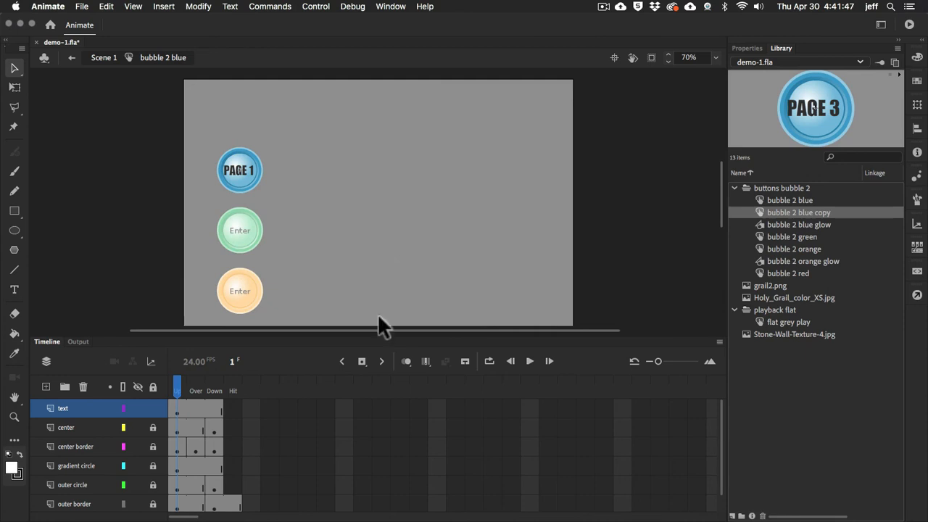
pyautogui.doubleClick(448, 260)
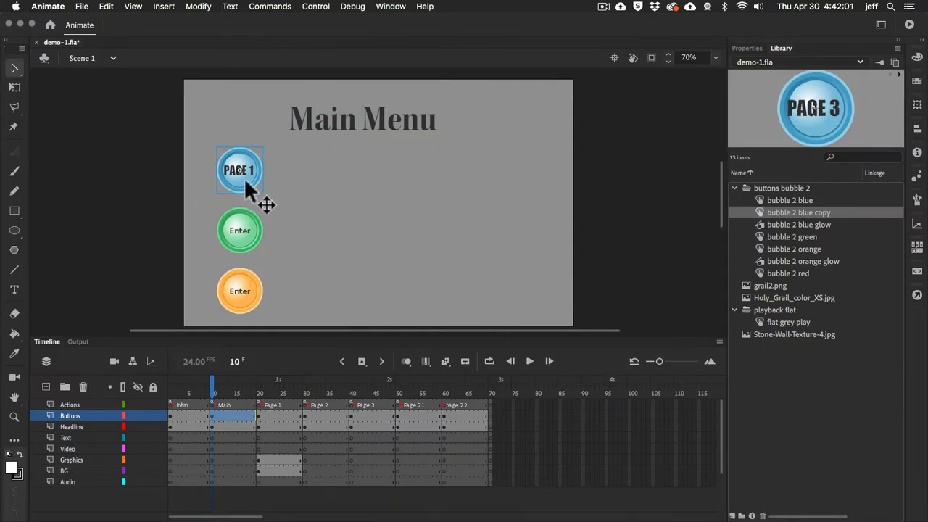
# Inspect the Hit state of the PAGE 1 button's symbol, go back to its Up state and return to Scene 1 with nothing selected
pyautogui.doubleClick(245, 178)
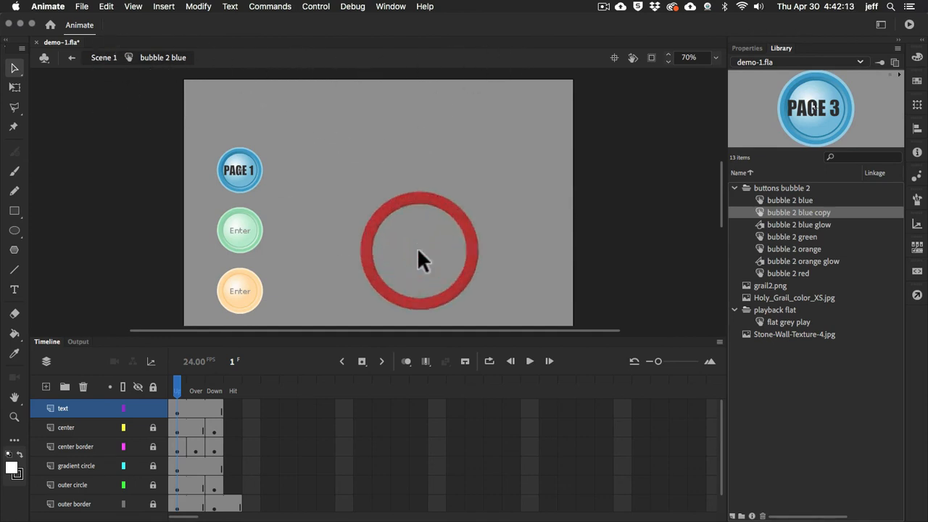
pyautogui.click(389, 247)
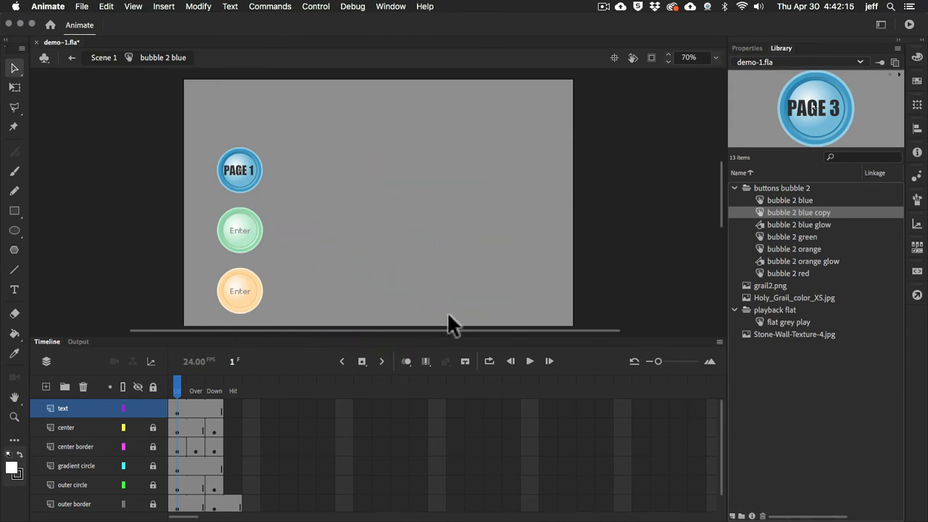
pyautogui.click(562, 392)
pyautogui.click(389, 192)
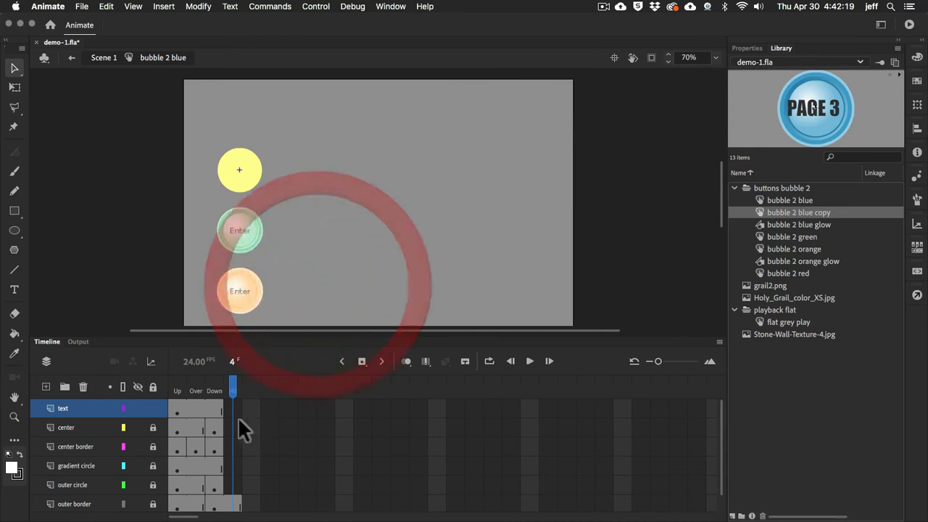
pyautogui.click(177, 388)
pyautogui.click(372, 196)
pyautogui.doubleClick(371, 193)
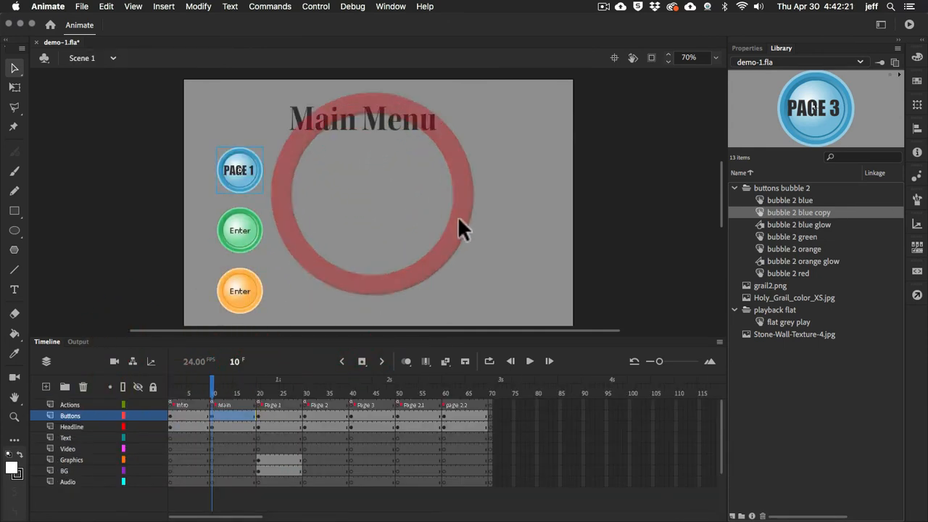
pyautogui.click(472, 202)
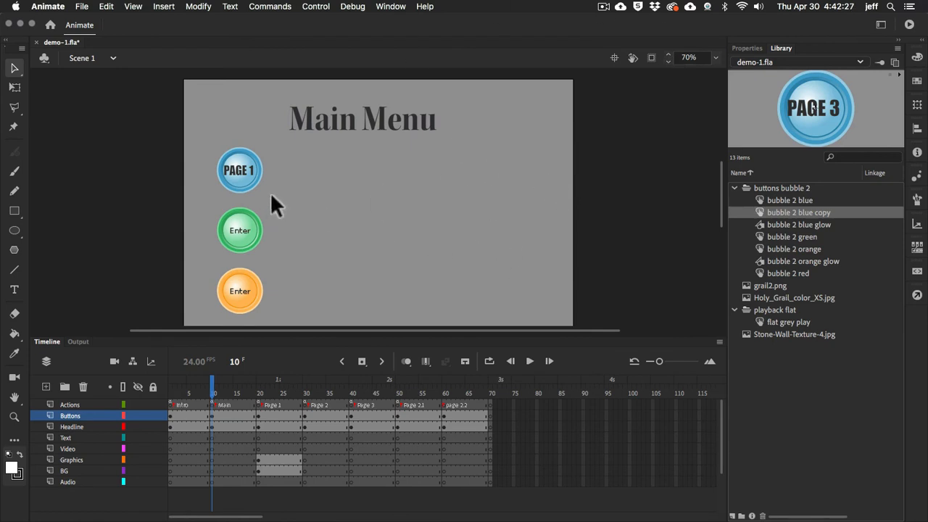
# Select the PAGE 1 button, view the Page 1 frame it leads to, and return to the Main frame
pyautogui.click(235, 175)
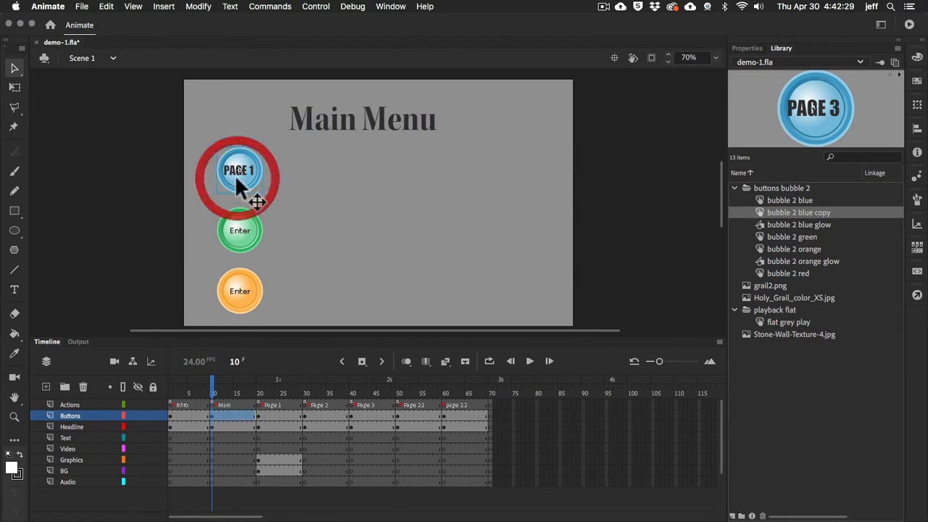
pyautogui.click(259, 405)
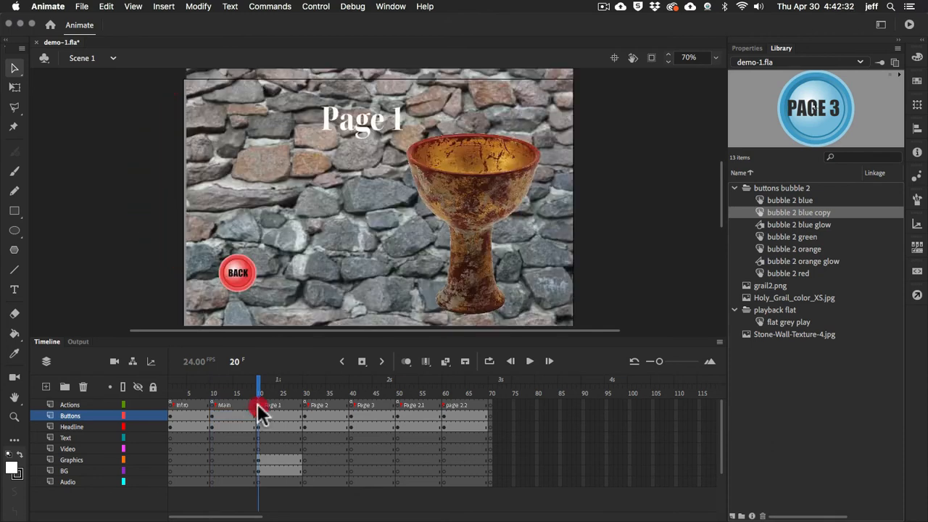
pyautogui.click(213, 404)
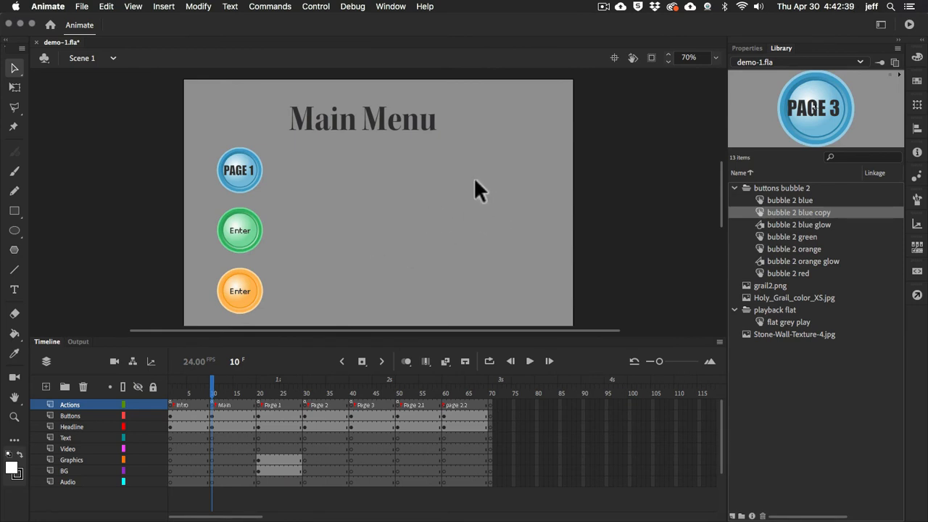
# Test the movie by going from Intro to the Main Menu and between Page 1 and the menu twice, and close the preview
pyautogui.press('super+Return')
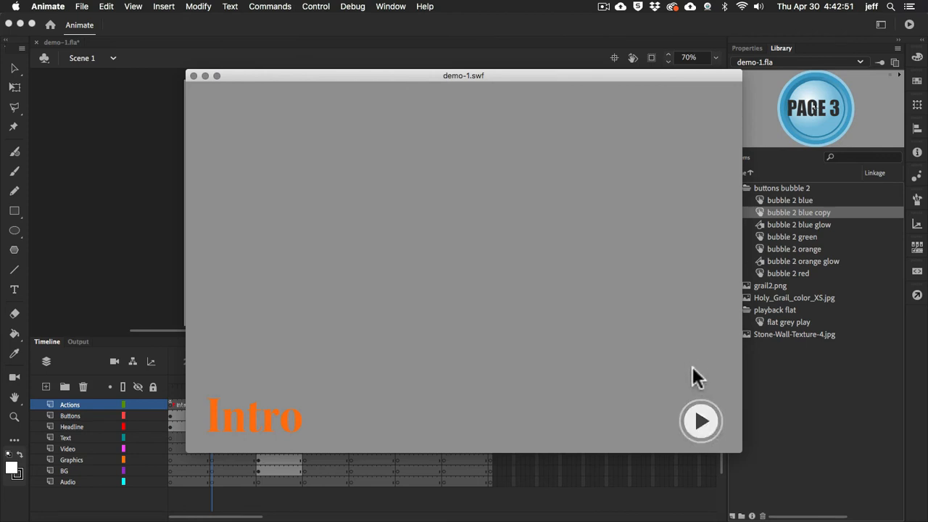
pyautogui.click(702, 421)
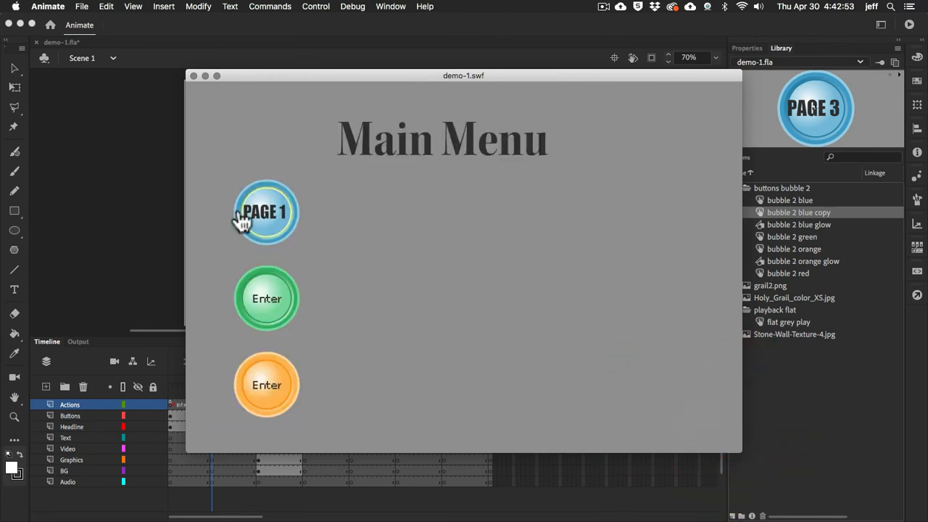
pyautogui.click(264, 213)
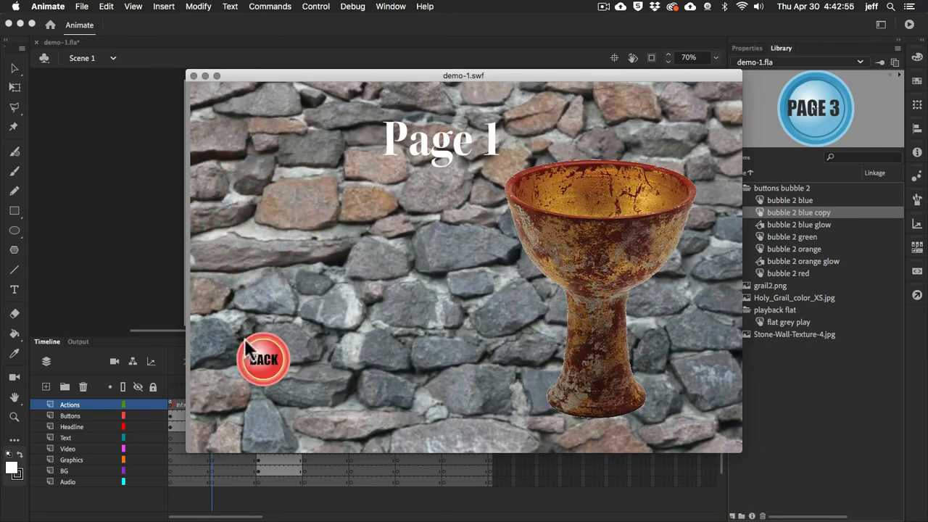
pyautogui.click(269, 372)
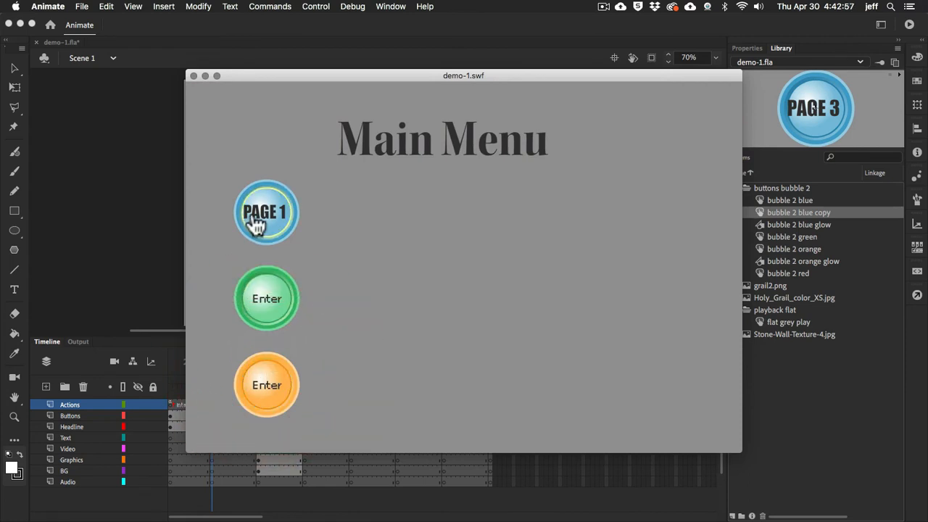
pyautogui.click(254, 212)
pyautogui.click(267, 372)
pyautogui.click(194, 76)
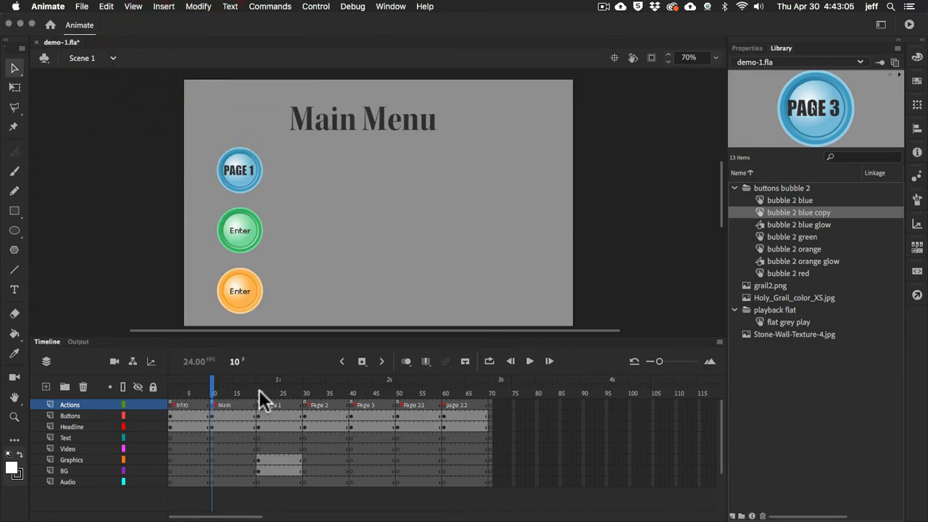
# Open the green Enter button's symbol in place, inspect its outer border Hit state and the text layer's Up state, and return to Scene 1
pyautogui.doubleClick(243, 245)
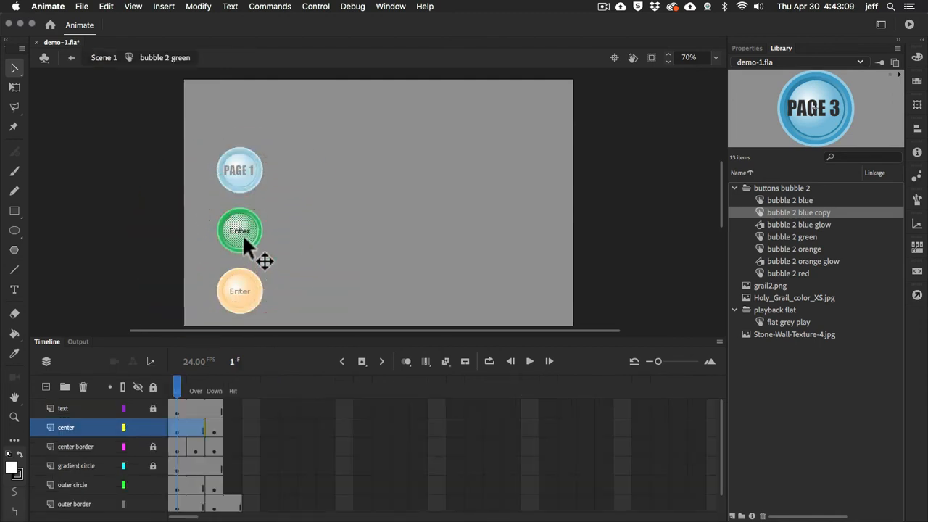
pyautogui.click(242, 230)
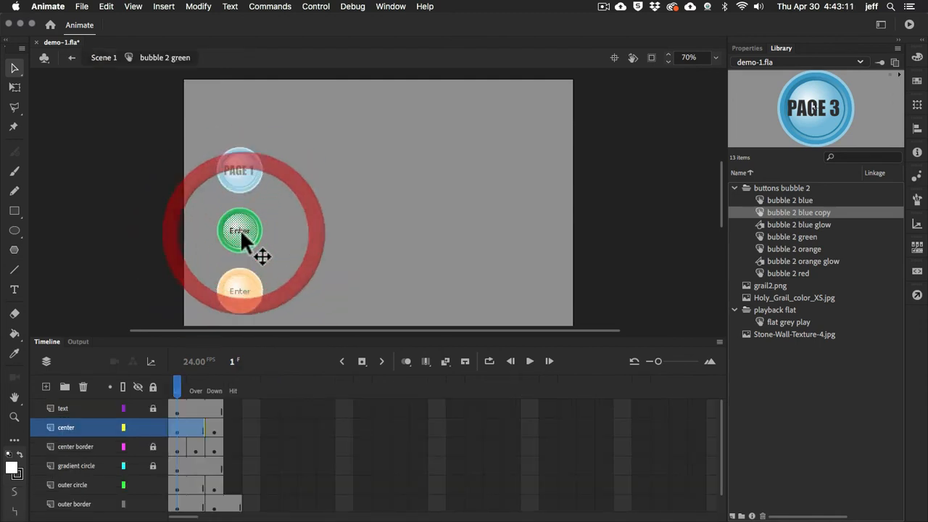
pyautogui.click(152, 408)
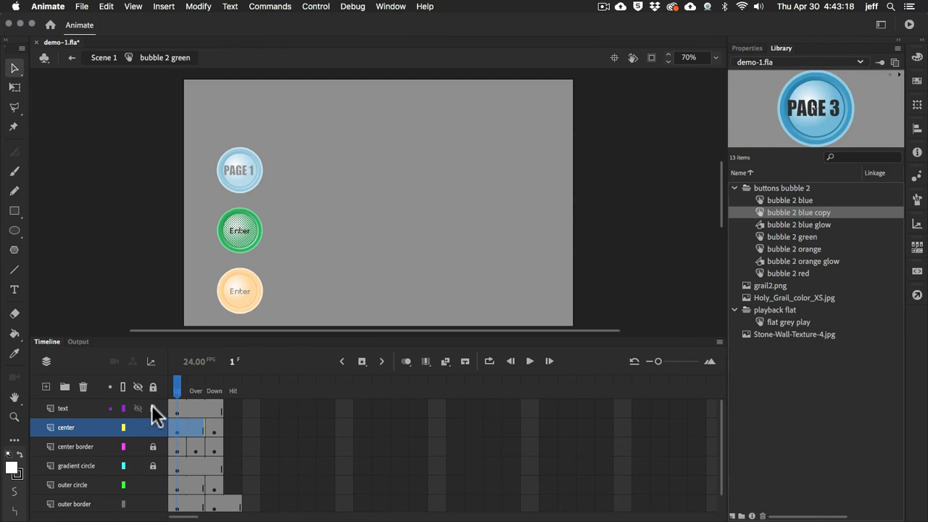
pyautogui.click(235, 506)
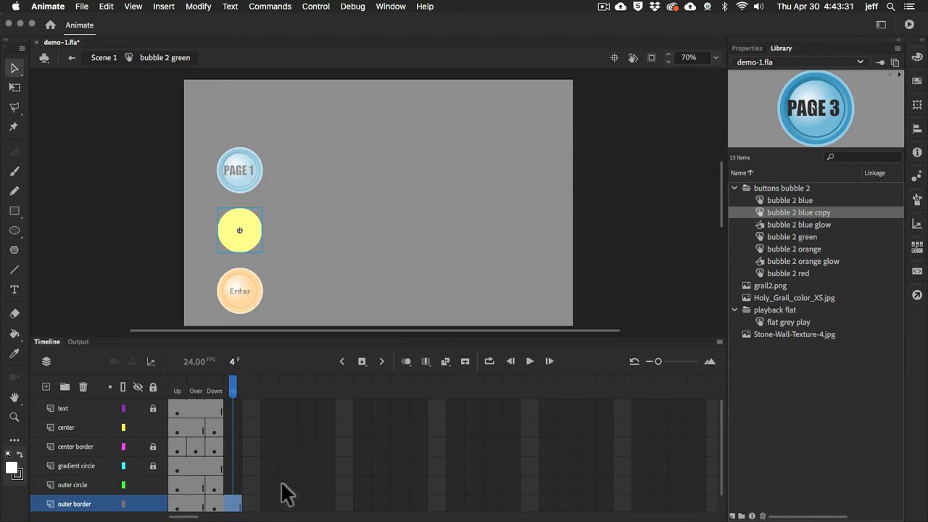
pyautogui.click(179, 408)
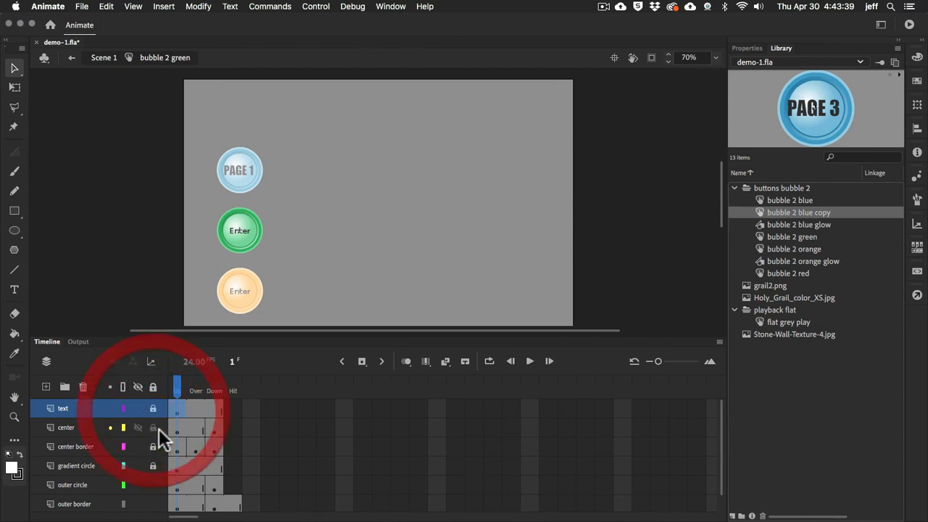
pyautogui.doubleClick(239, 174)
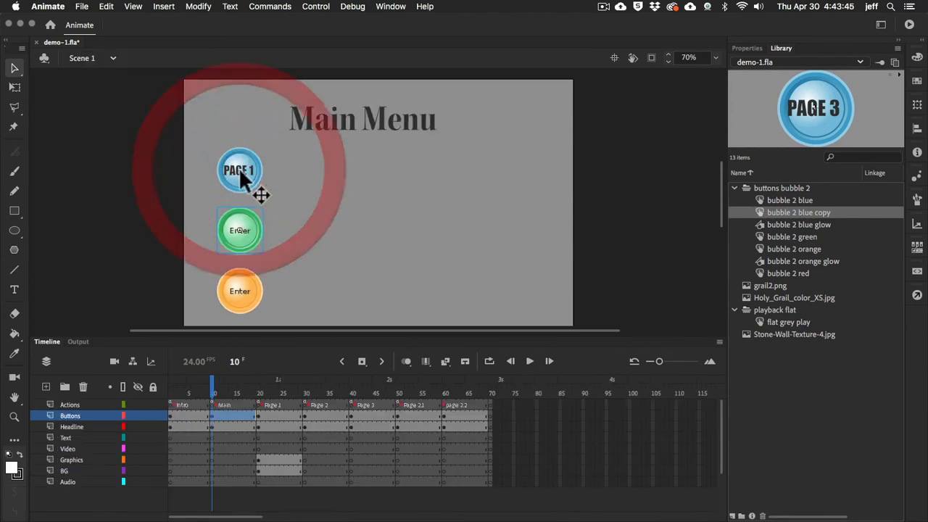
# Open the PAGE 1 button's symbol in place, inspect its text label, and return to Scene 1
pyautogui.doubleClick(241, 175)
pyautogui.click(241, 171)
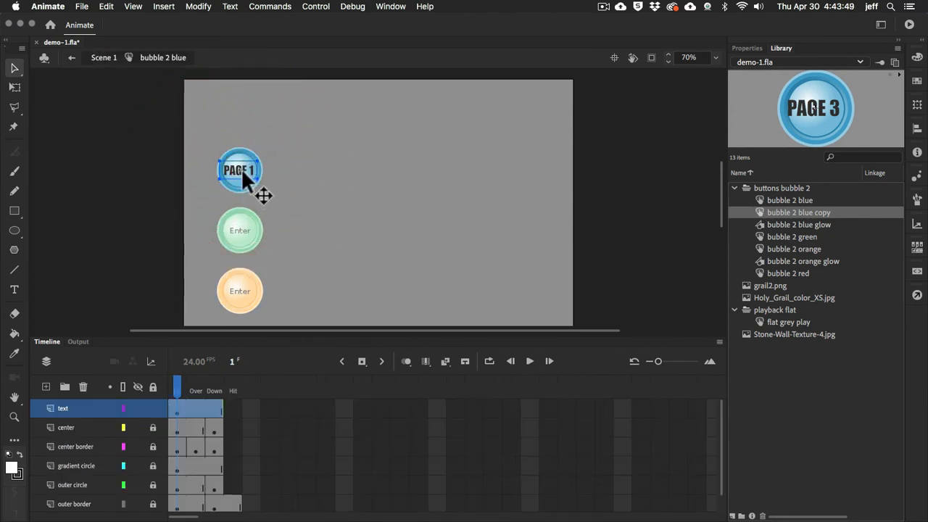
pyautogui.doubleClick(241, 168)
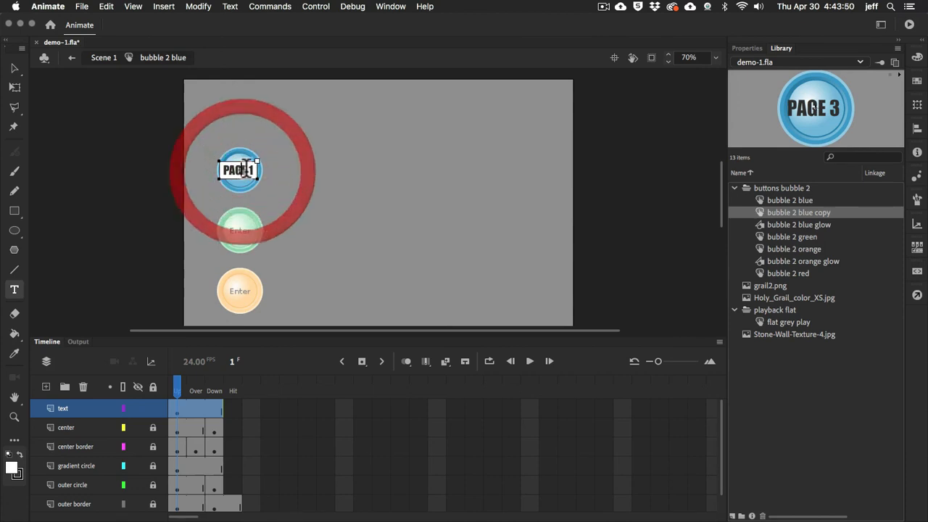
pyautogui.click(15, 68)
pyautogui.click(329, 154)
pyautogui.click(246, 235)
pyautogui.click(376, 253)
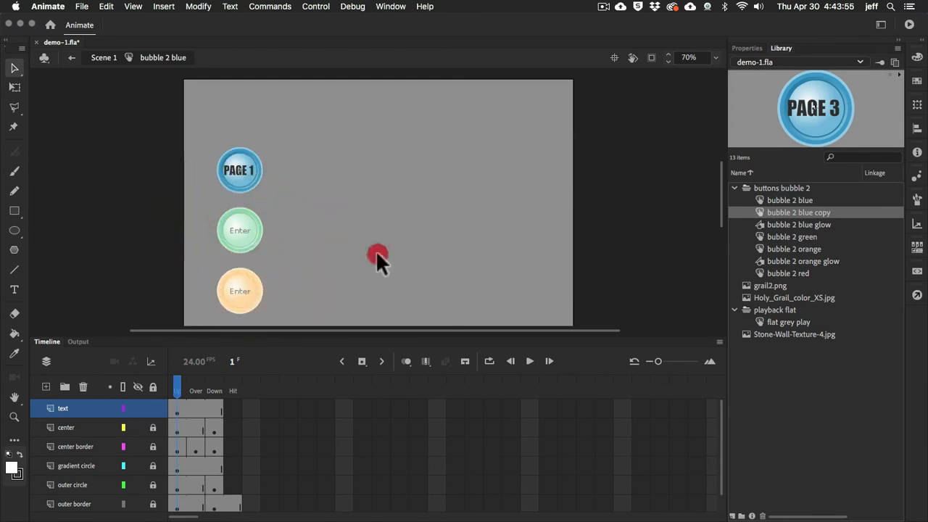
pyautogui.doubleClick(362, 253)
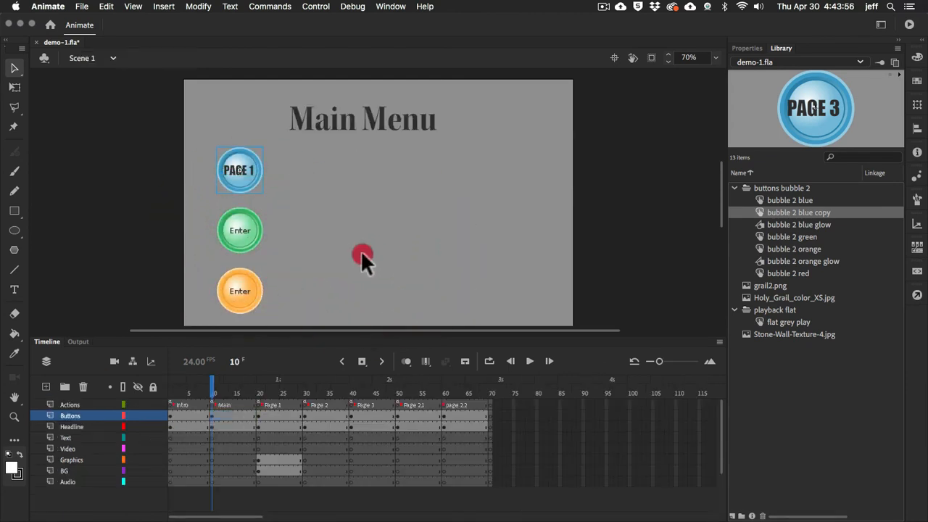
# Open the green button's symbol in place and replace its Enter label with PAGE 2
pyautogui.doubleClick(240, 239)
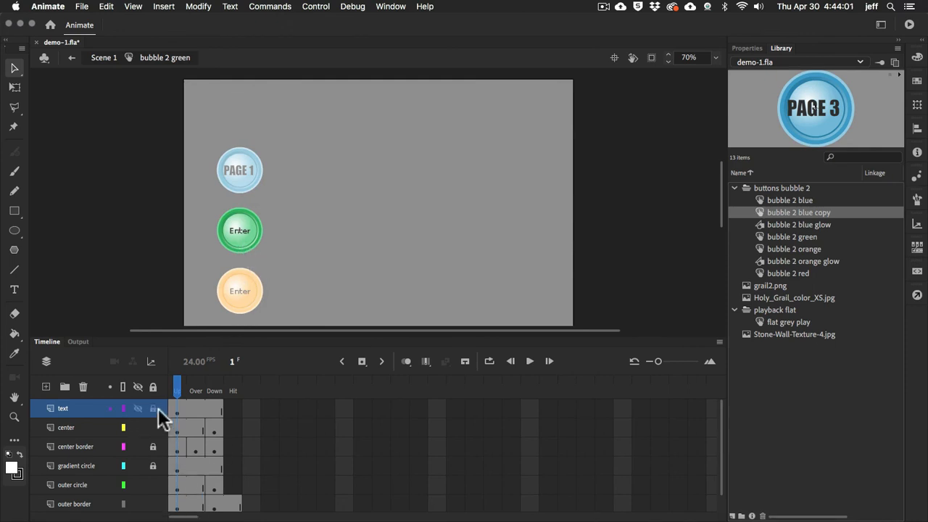
pyautogui.click(242, 229)
pyautogui.doubleClick(242, 229)
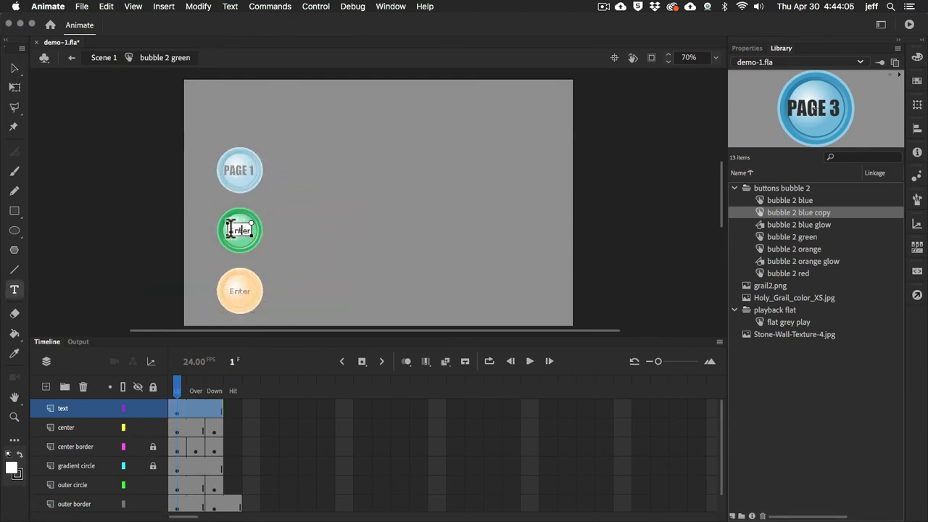
pyautogui.moveTo(231, 230); pyautogui.dragTo(260, 234)
pyautogui.press('BackSpace')
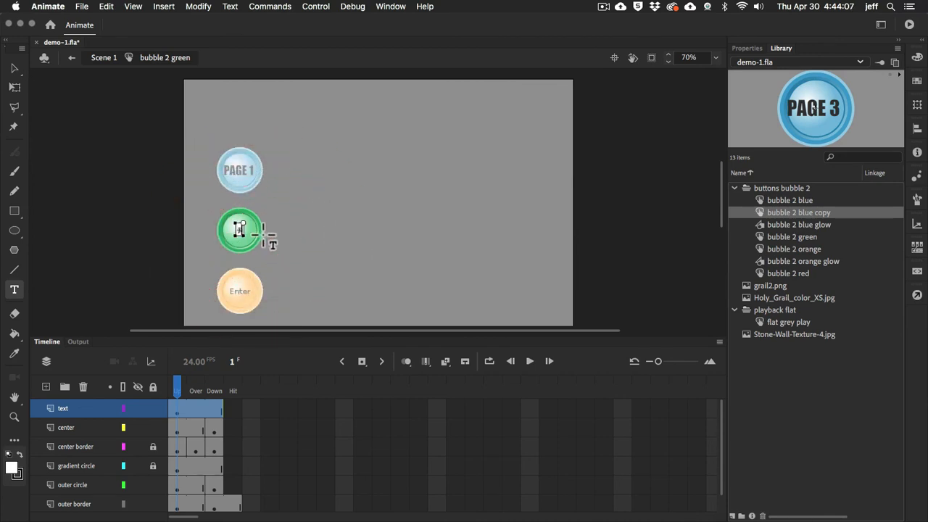
pyautogui.write('PAGE 2')
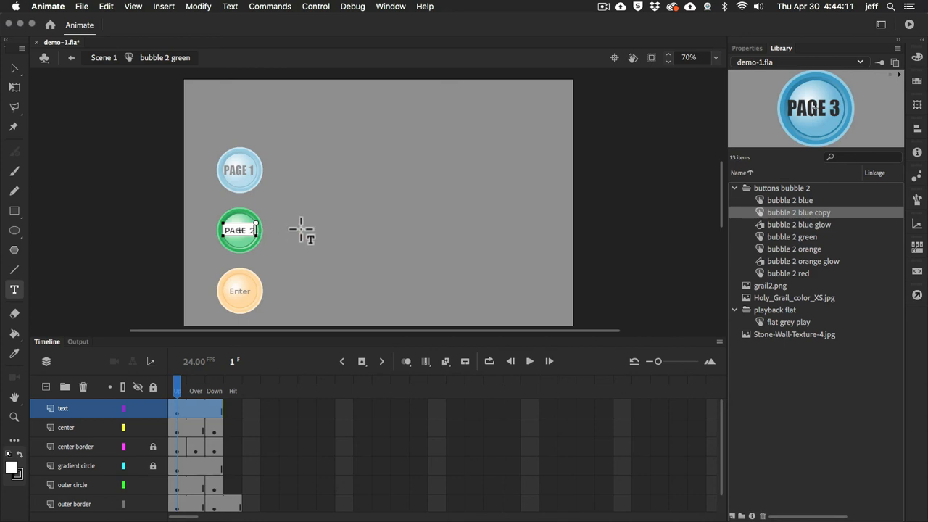
# Format the green button's PAGE 2 label in the Impact font at 16 pt
pyautogui.click(743, 48)
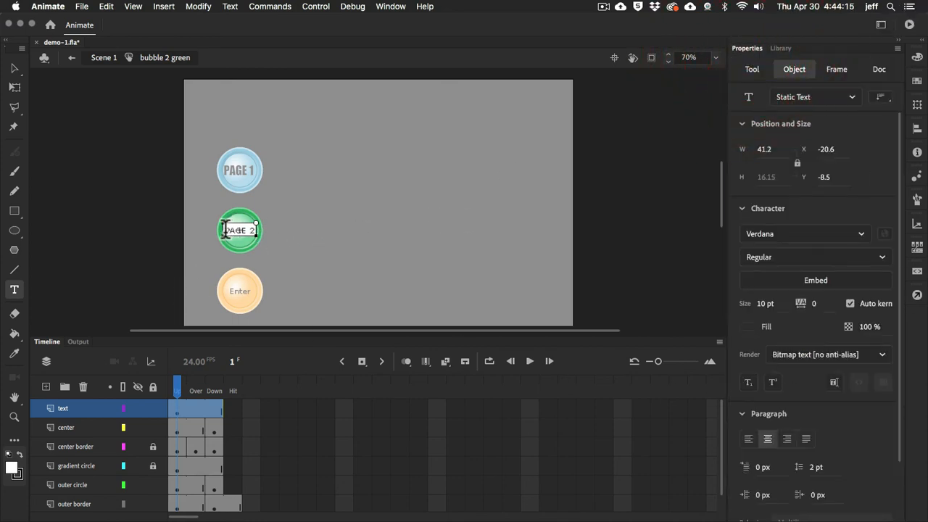
pyautogui.moveTo(226, 229); pyautogui.dragTo(255, 231)
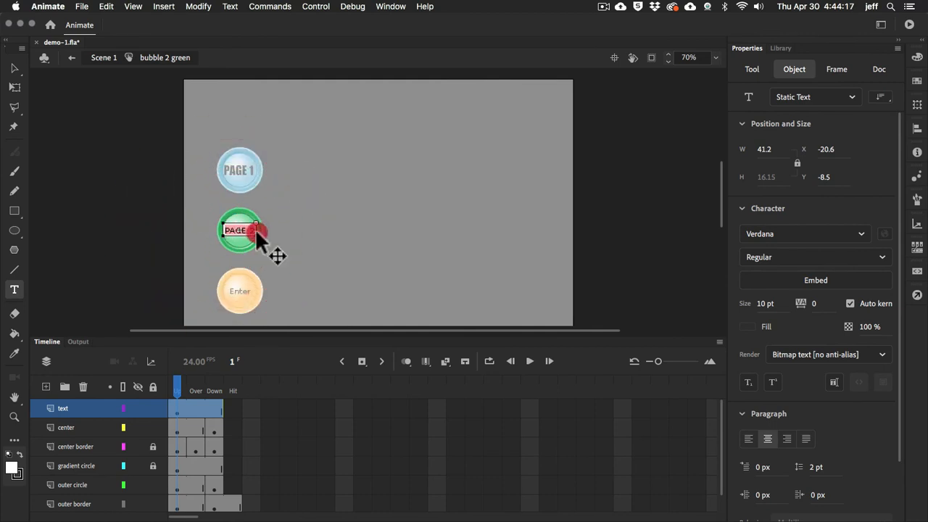
pyautogui.click(860, 237)
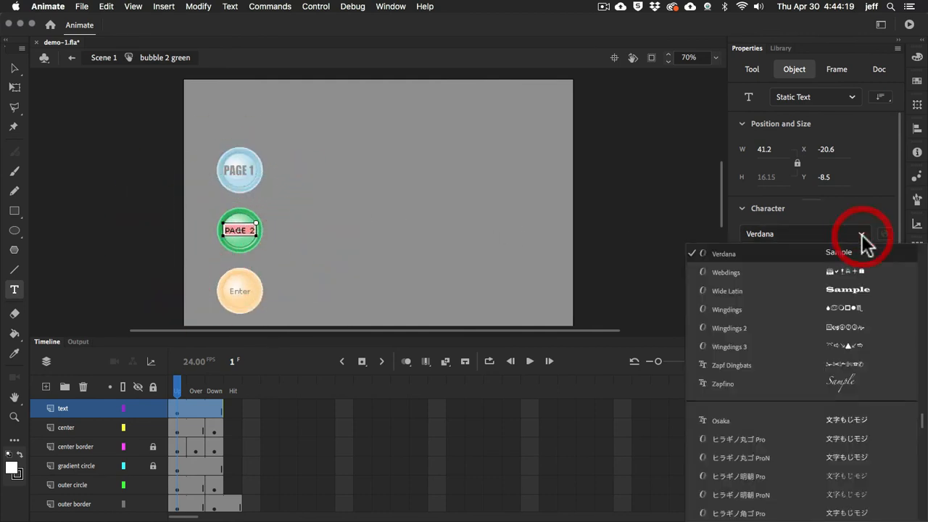
pyautogui.scroll(-3, 801, 309)
pyautogui.scroll(-10, 795, 333)
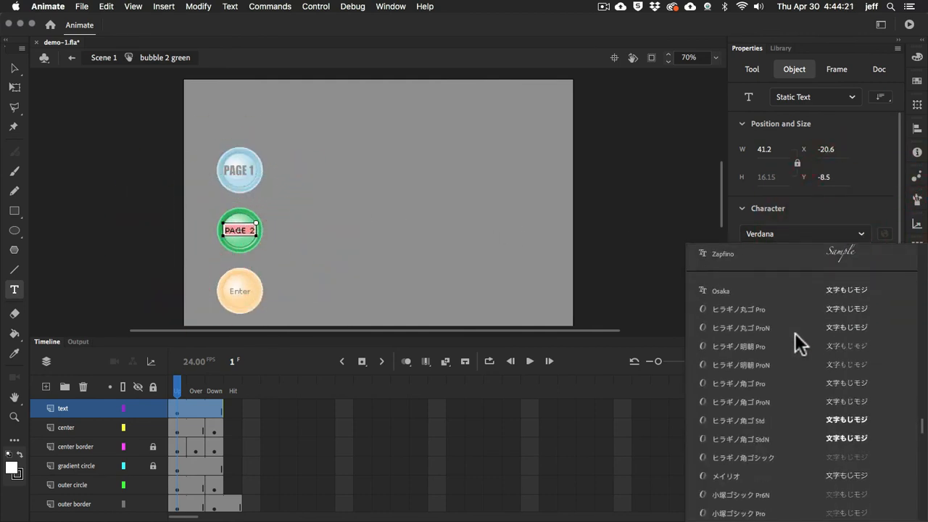
pyautogui.scroll(20, 795, 337)
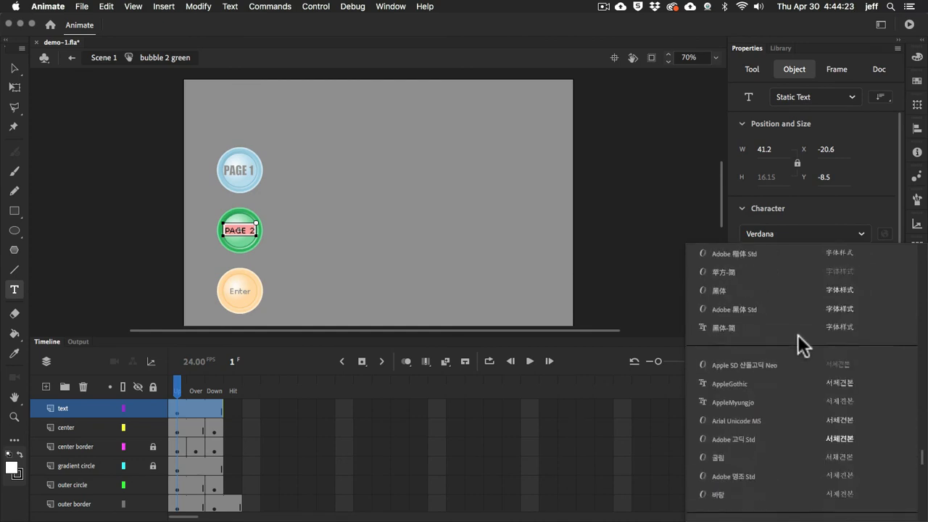
pyautogui.scroll(-10, 797, 337)
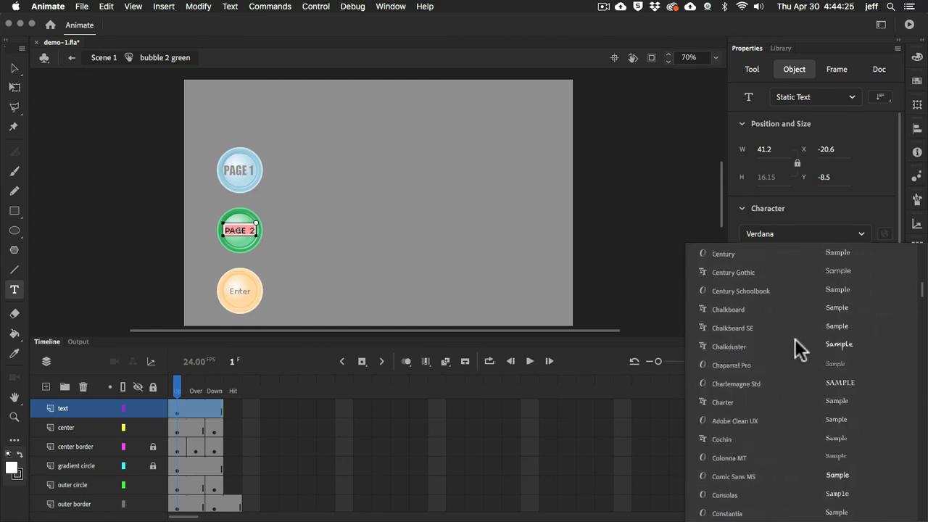
pyautogui.scroll(-3, 780, 336)
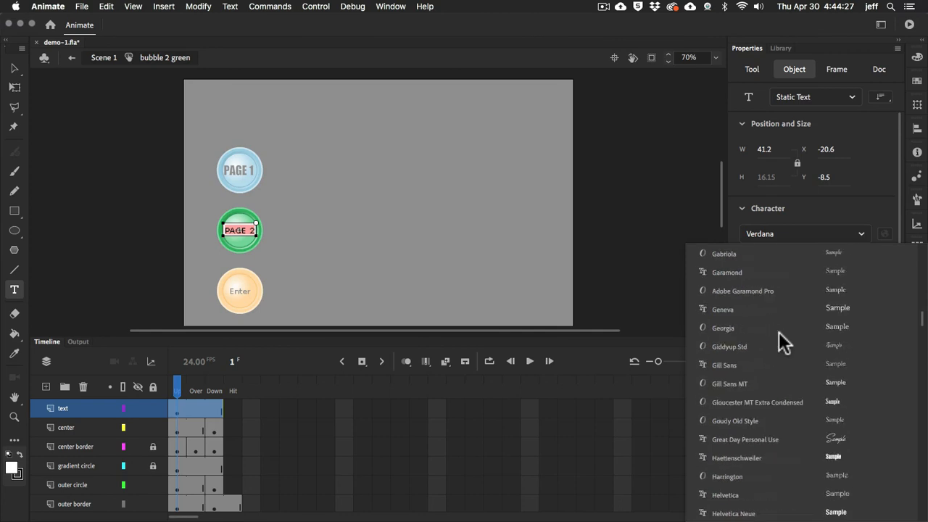
pyautogui.scroll(-5, 779, 333)
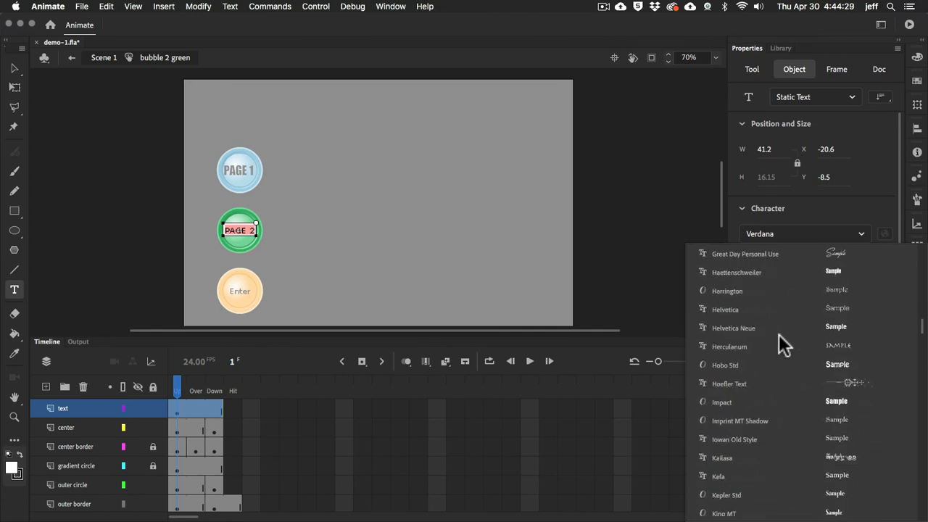
pyautogui.click(736, 402)
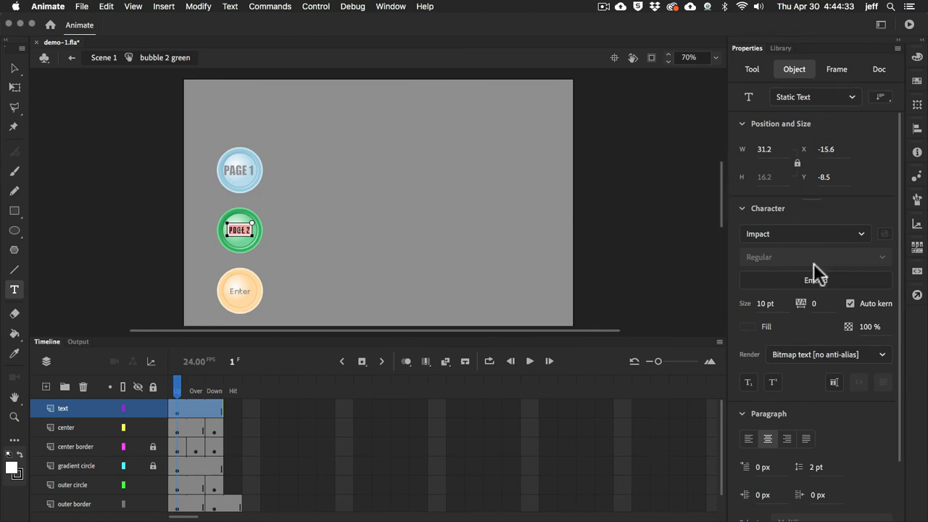
pyautogui.moveTo(767, 304)
pyautogui.mouseDown()
pyautogui.moveTo(779, 303)
pyautogui.moveTo(767, 305)
pyautogui.mouseUp()
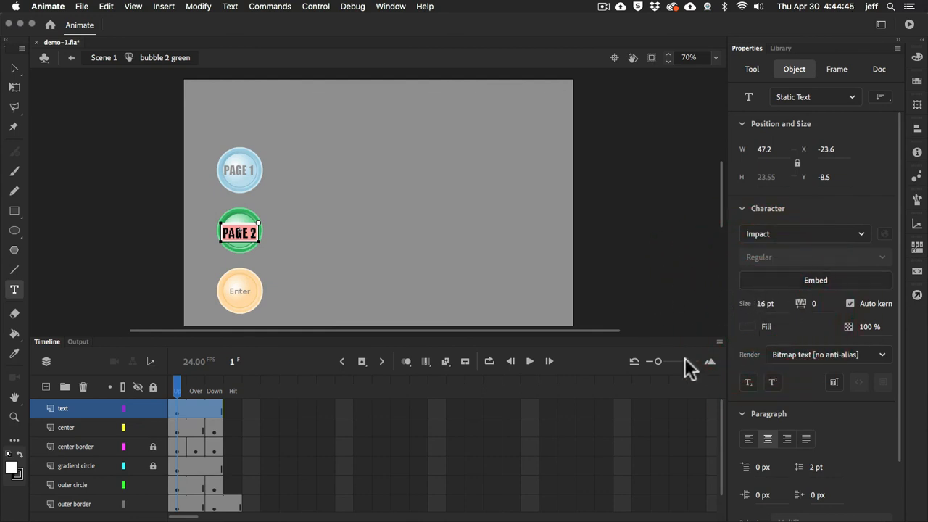
# Set the PAGE 2 label's rendering to Anti-alias for readability and return to Scene 1
pyautogui.click(14, 69)
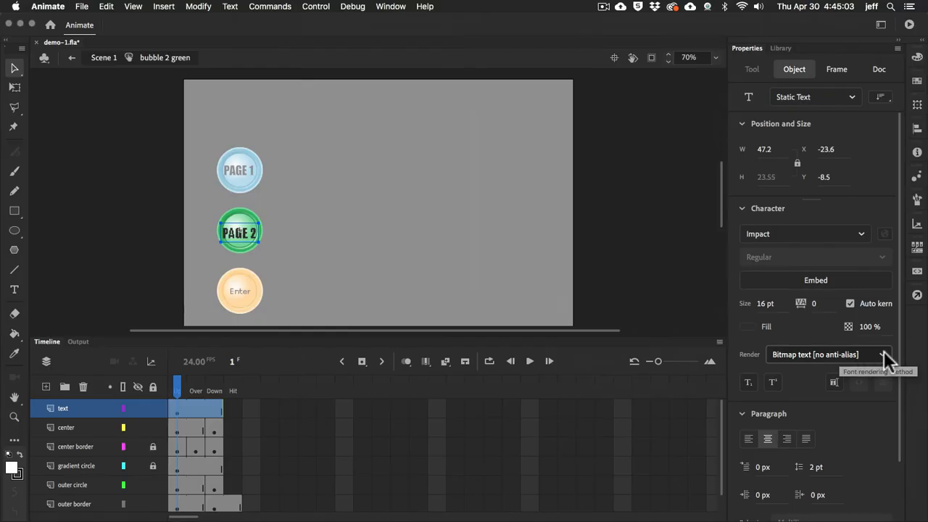
pyautogui.click(884, 353)
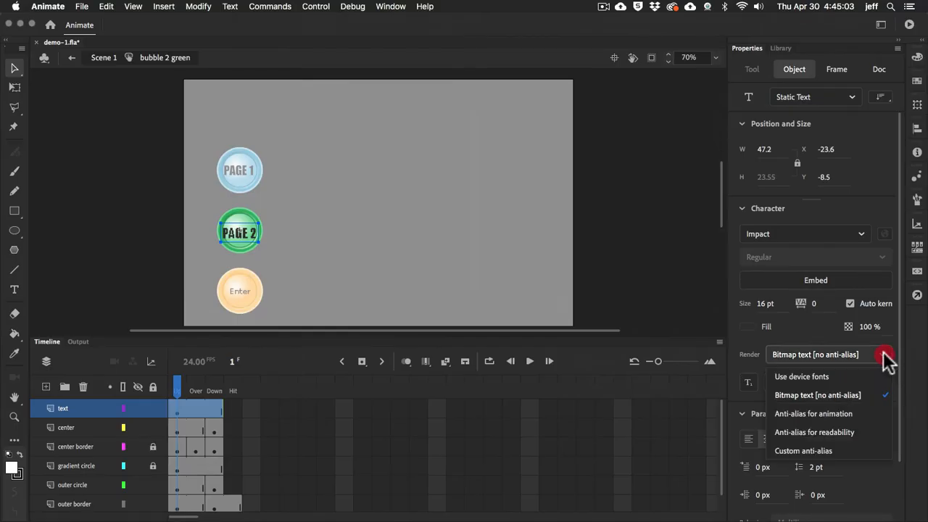
pyautogui.click(844, 431)
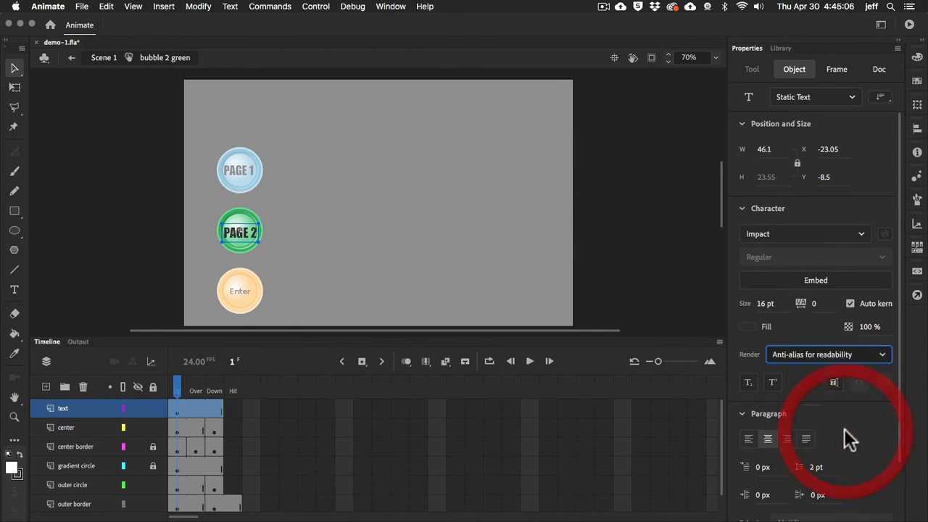
pyautogui.click(285, 201)
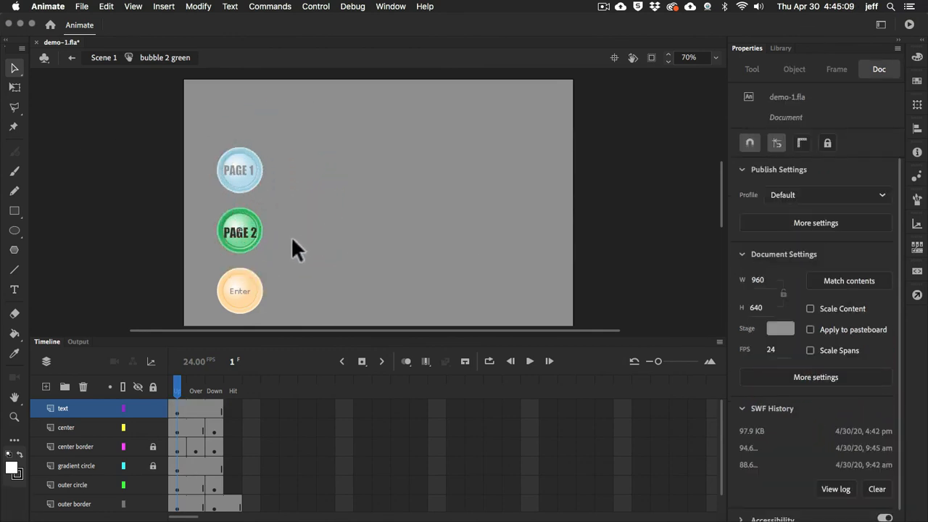
pyautogui.doubleClick(349, 193)
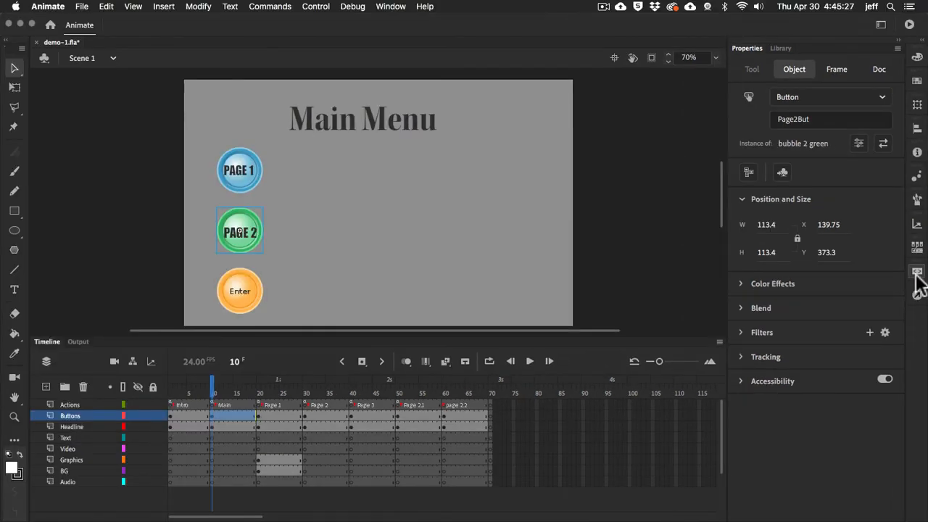
# Add the ActionScript Timeline Navigation snippet Click to Go to Frame and Stop to the Page2But button
pyautogui.click(916, 274)
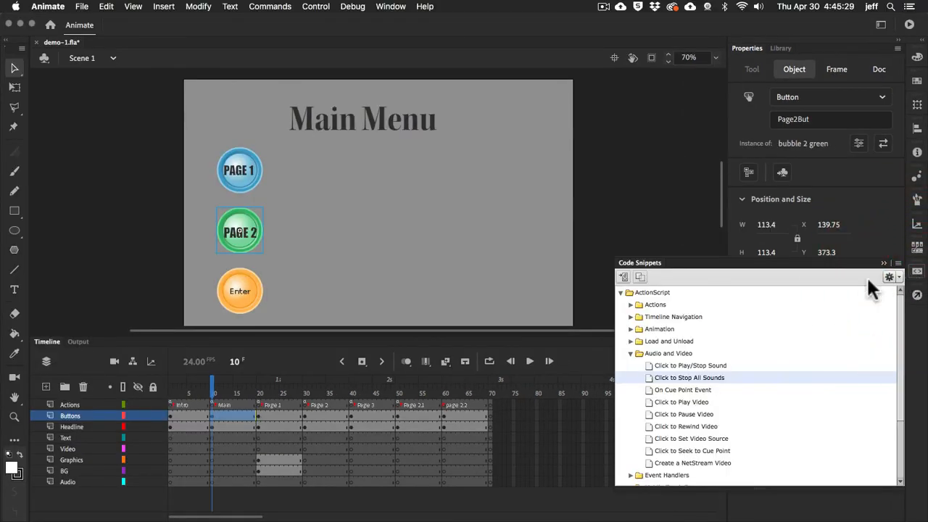
pyautogui.click(631, 353)
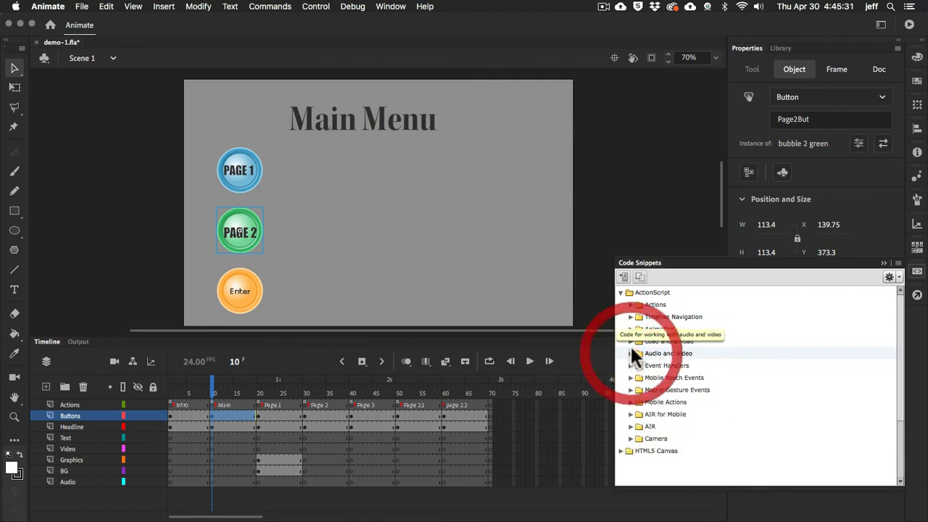
pyautogui.click(631, 317)
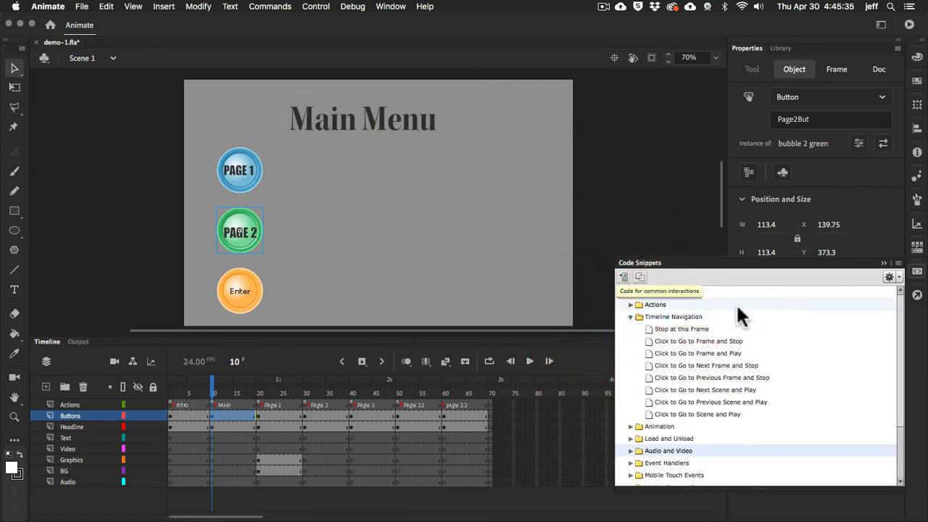
pyautogui.doubleClick(648, 341)
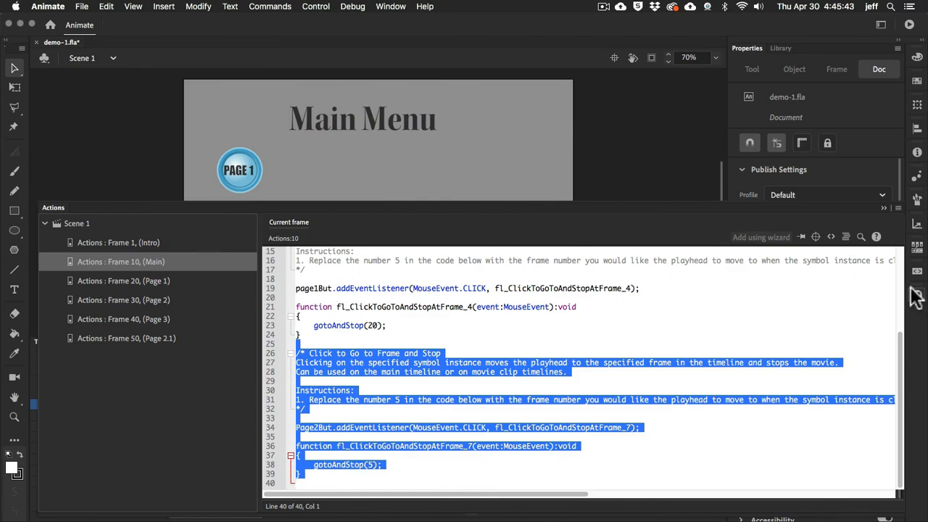
# Read the new snippet's instructions on replacing the frame number and check the Page 2 frame on the main timeline
pyautogui.click(371, 388)
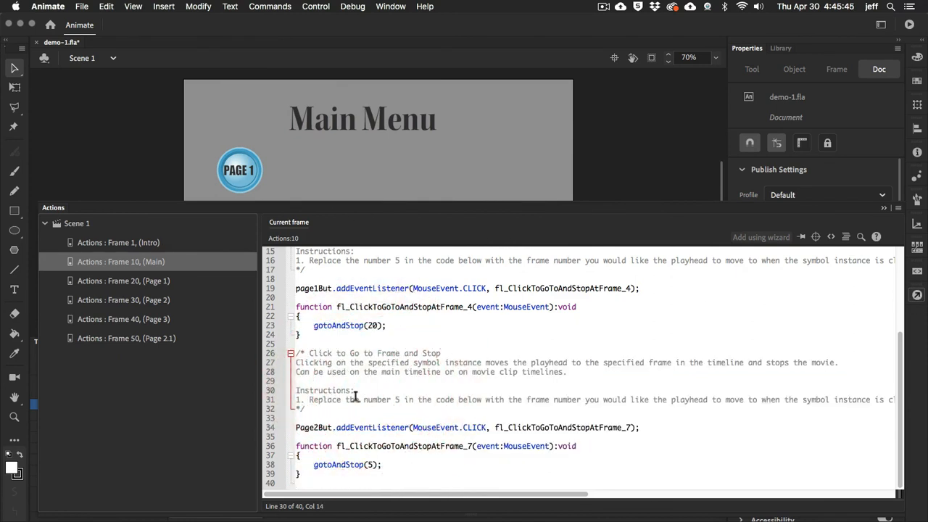
pyautogui.moveTo(327, 399); pyautogui.dragTo(412, 397)
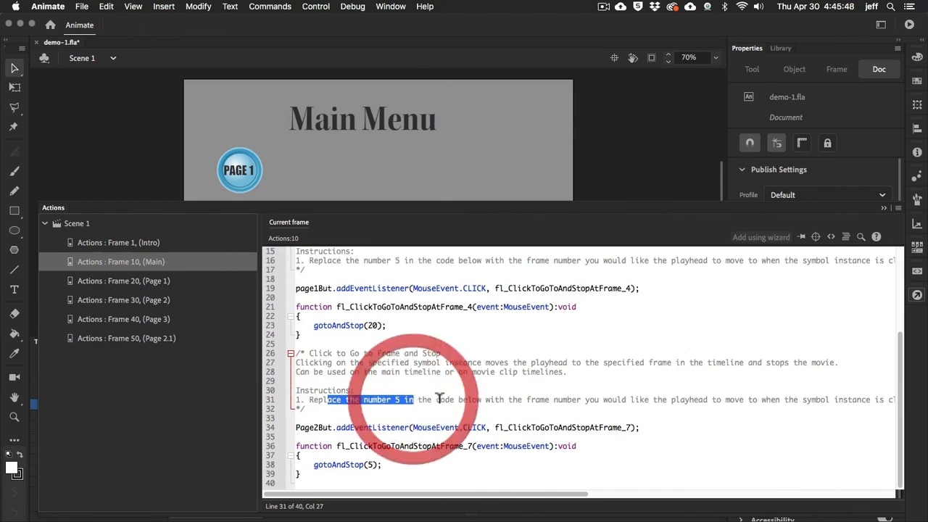
pyautogui.click(526, 399)
pyautogui.moveTo(579, 399); pyautogui.dragTo(582, 401)
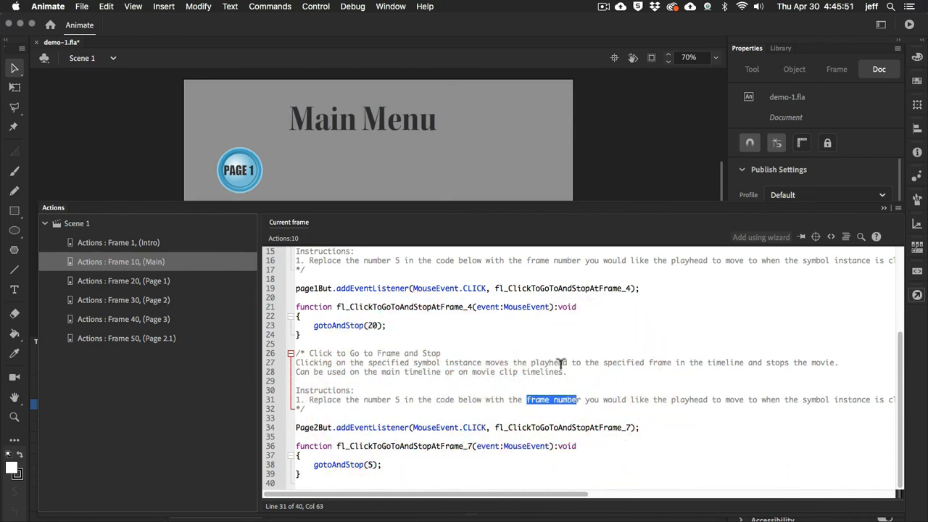
pyautogui.click(373, 464)
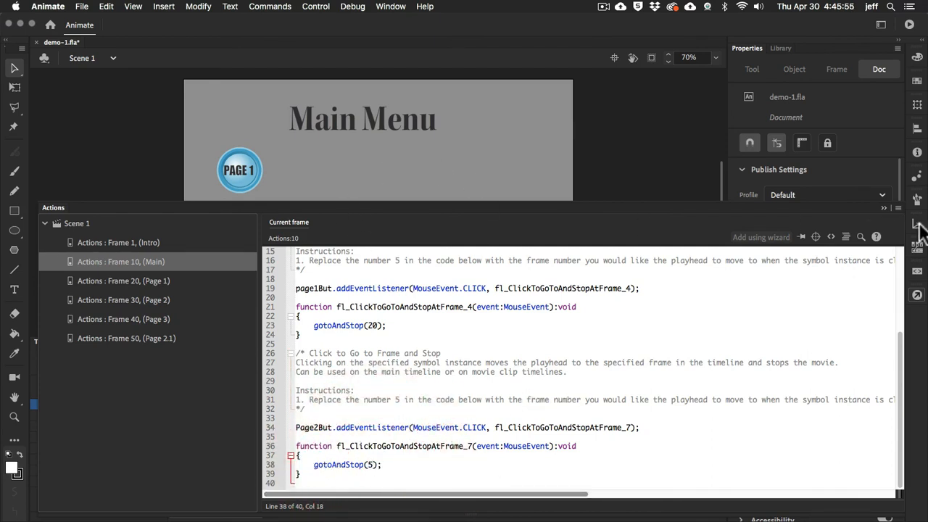
pyautogui.click(918, 296)
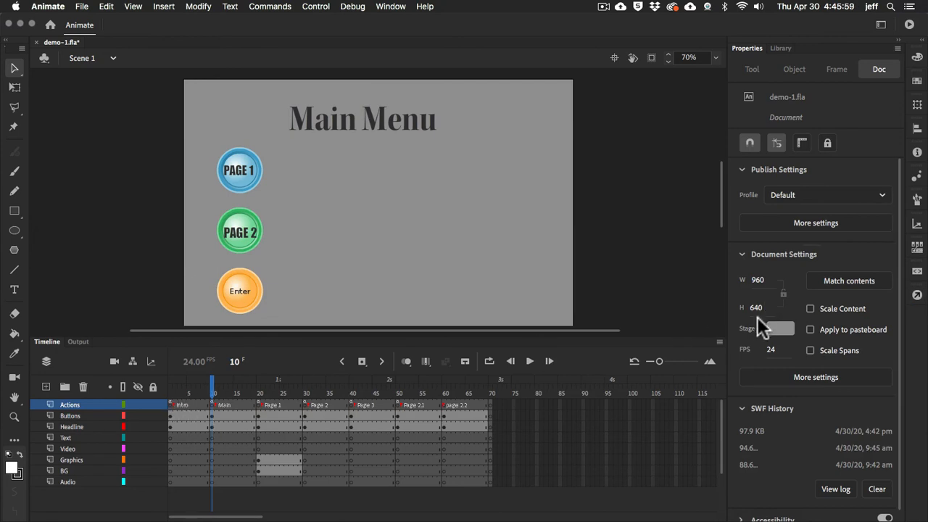
# Change the gotoAndStop frame in the Page2But function of the Main frame's code to 30
pyautogui.click(918, 296)
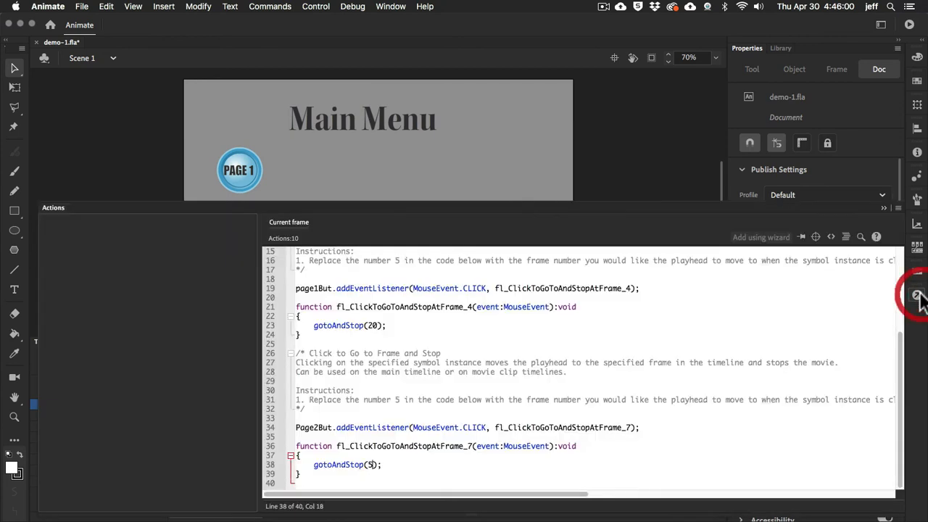
pyautogui.click(371, 465)
pyautogui.doubleClick(371, 465)
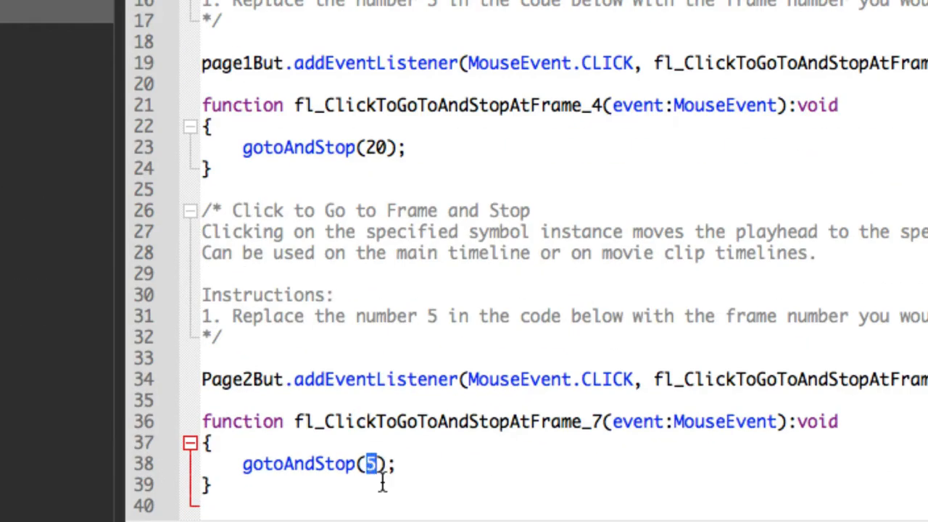
pyautogui.write('30')
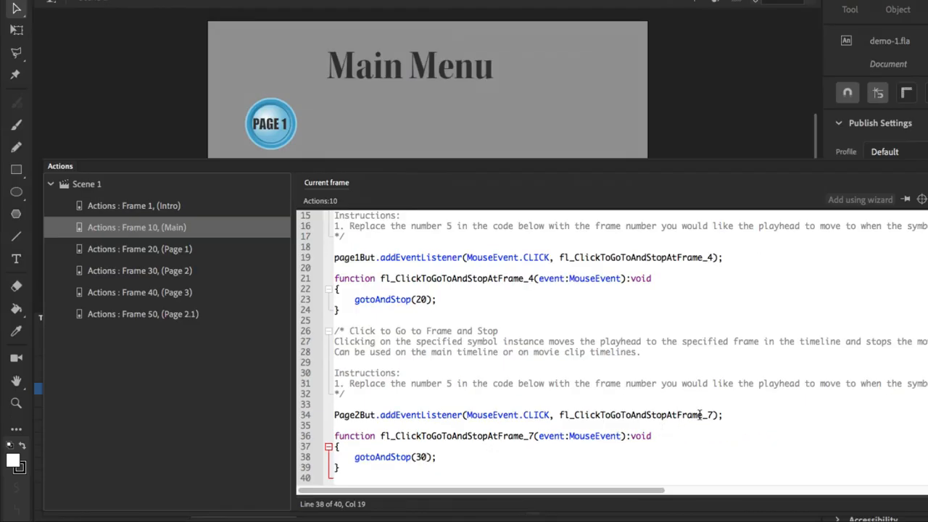
# Review the Page2But listener's function name and its gotoAndStop frame number in the Main frame's code, then close the code editor
pyautogui.moveTo(707, 415); pyautogui.dragTo(714, 414)
pyautogui.click(742, 424)
pyautogui.doubleClick(420, 457)
pyautogui.click(453, 467)
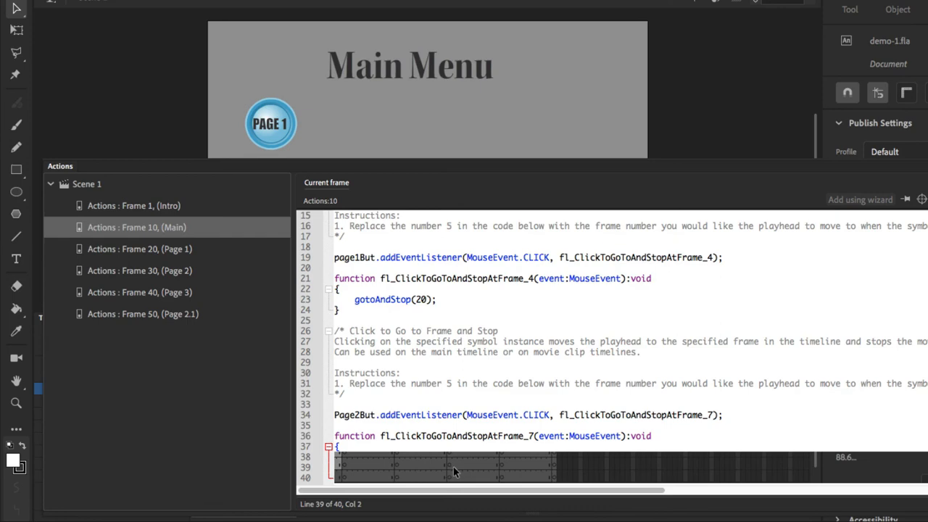
pyautogui.click(553, 392)
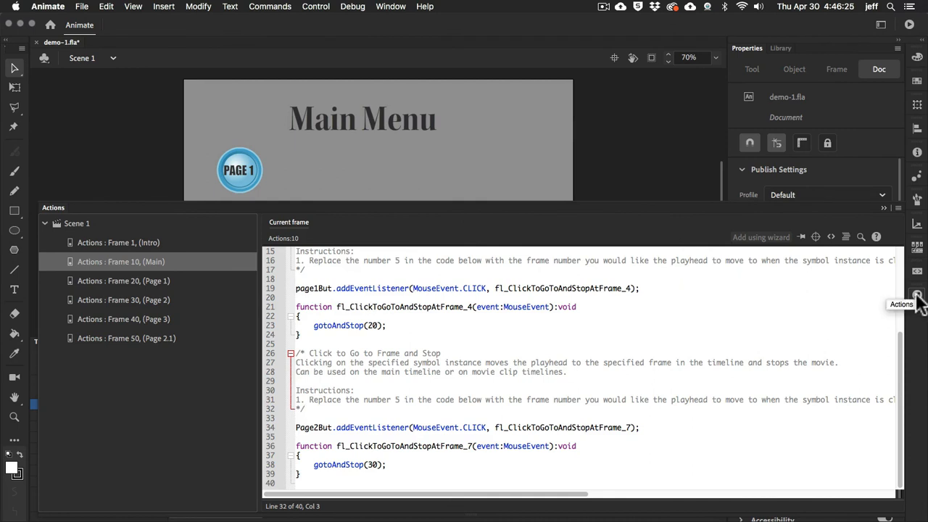
pyautogui.click(917, 297)
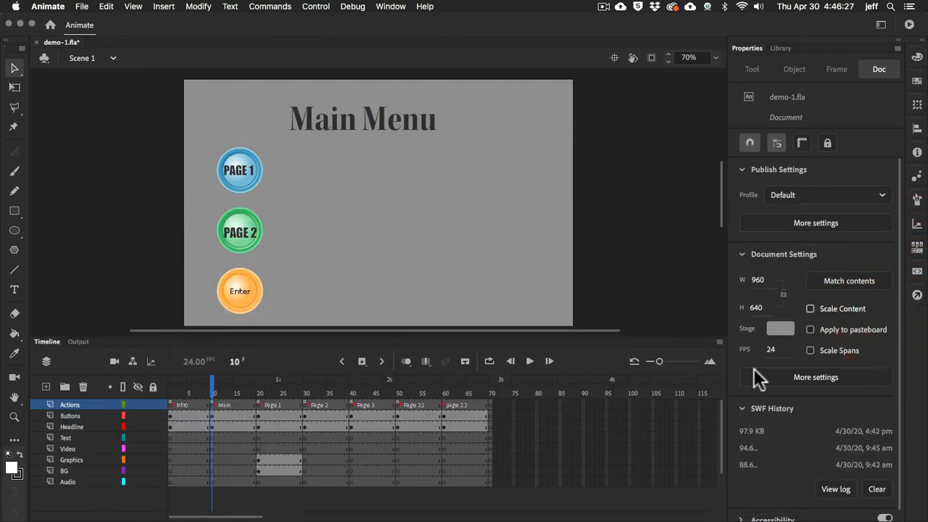
# Add the ActionScript Timeline Navigation snippet Click to Go to Frame and Stop to the BackBut button on the Page 2 frame
pyautogui.click(306, 404)
pyautogui.click(237, 279)
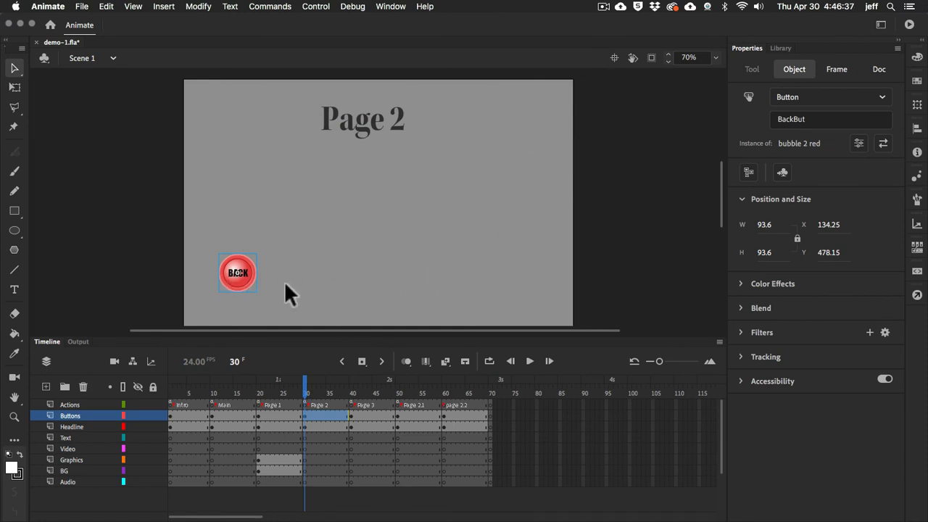
pyautogui.click(918, 272)
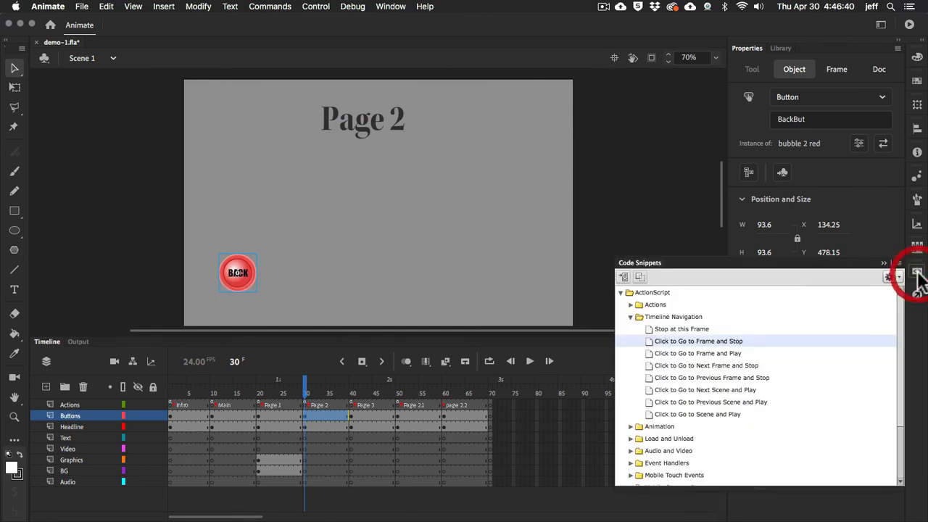
pyautogui.click(647, 339)
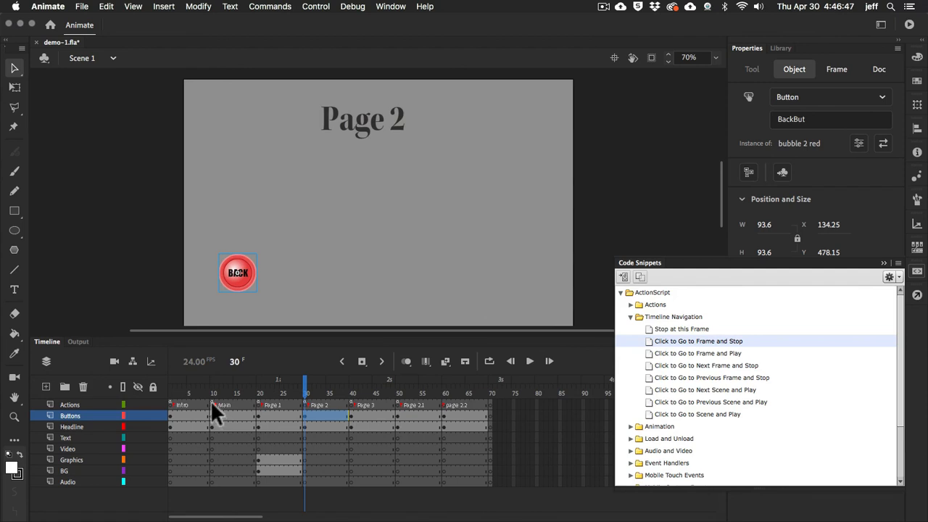
pyautogui.doubleClick(645, 340)
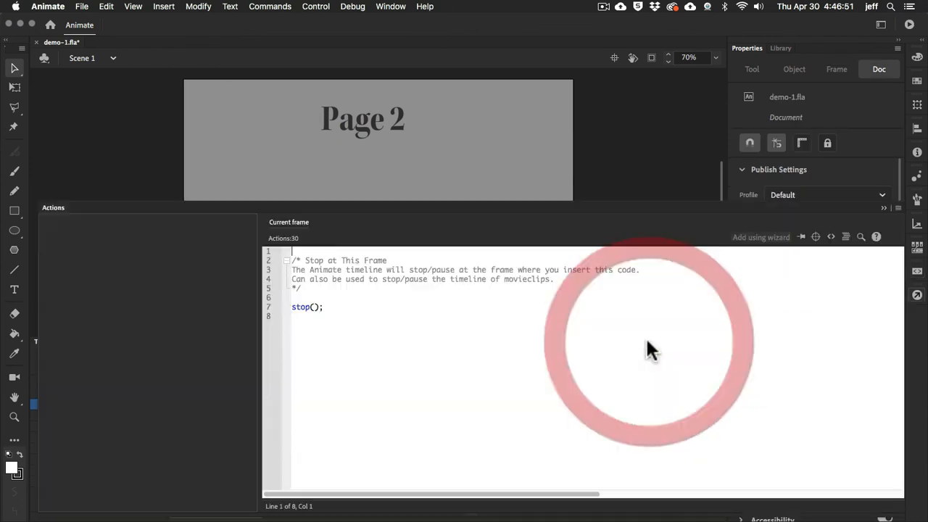
# Set the gotoAndStop frame in the Page 2 BackBut function to 10 and close the code editor
pyautogui.click(372, 438)
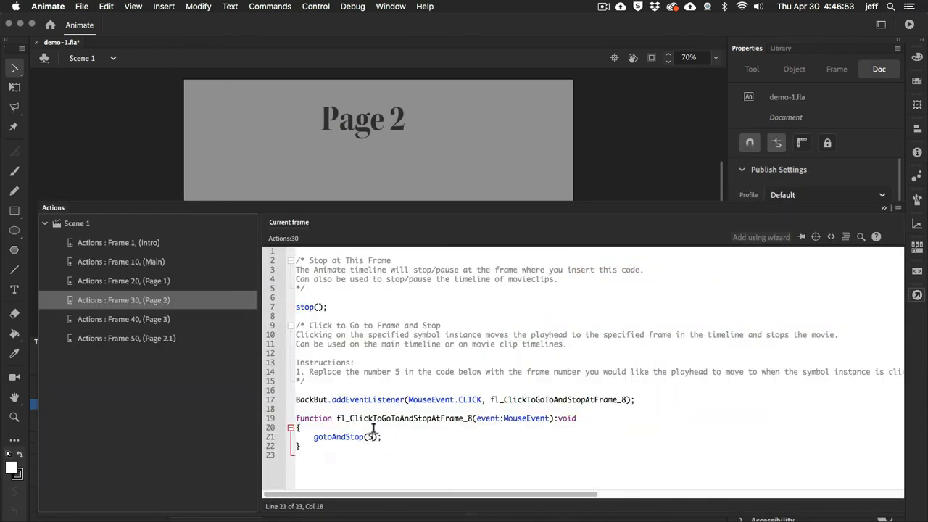
pyautogui.press('BackSpace')
pyautogui.write('10')
pyautogui.click(918, 296)
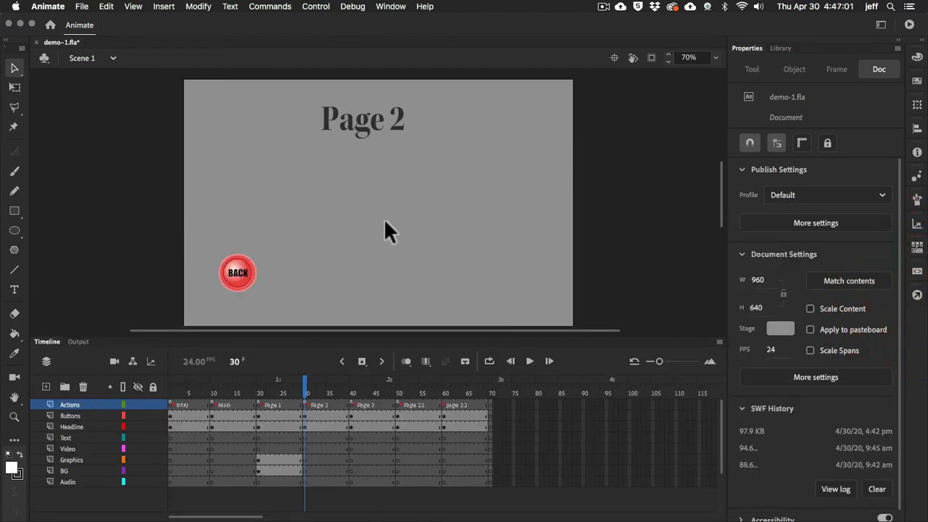
# Test the movie by going from the Intro to the Main Menu, opening Page 2 and returning with its Back button, then close the preview
pyautogui.press('super+Return')
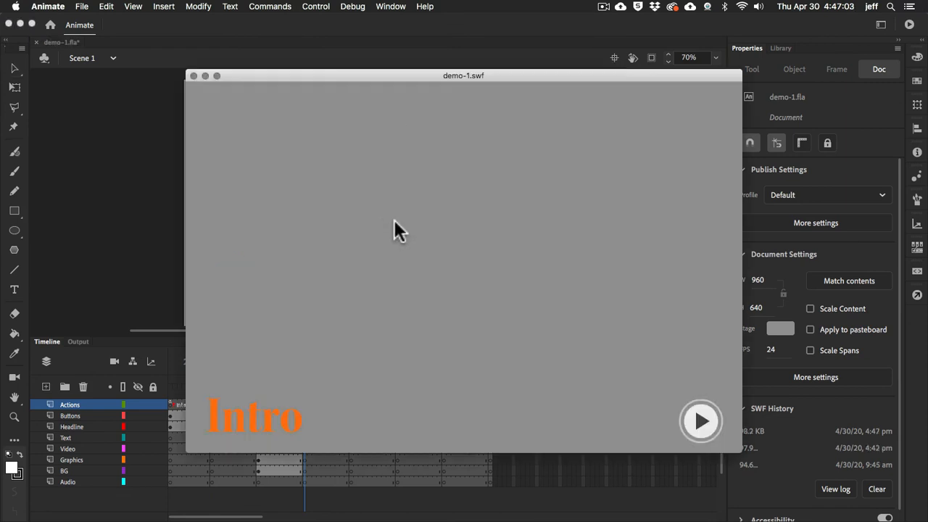
pyautogui.click(701, 422)
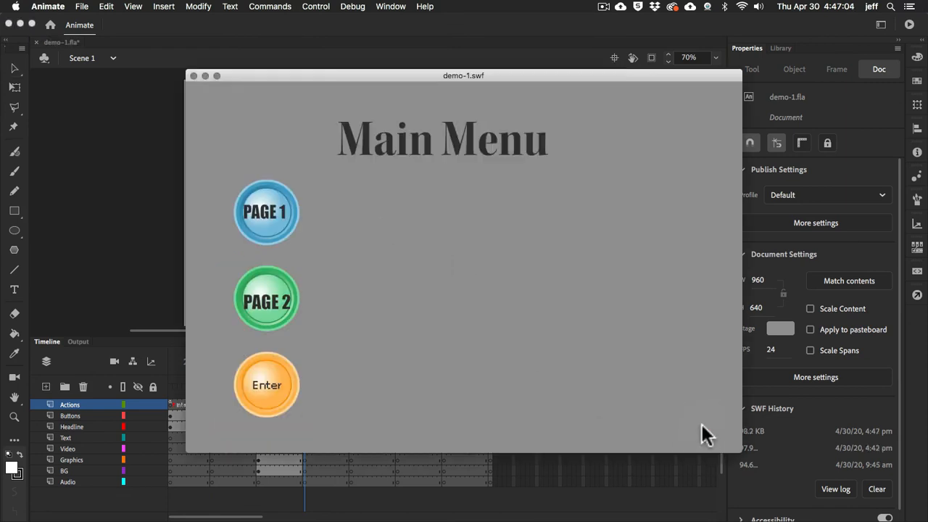
pyautogui.click(262, 306)
pyautogui.click(263, 359)
pyautogui.click(192, 75)
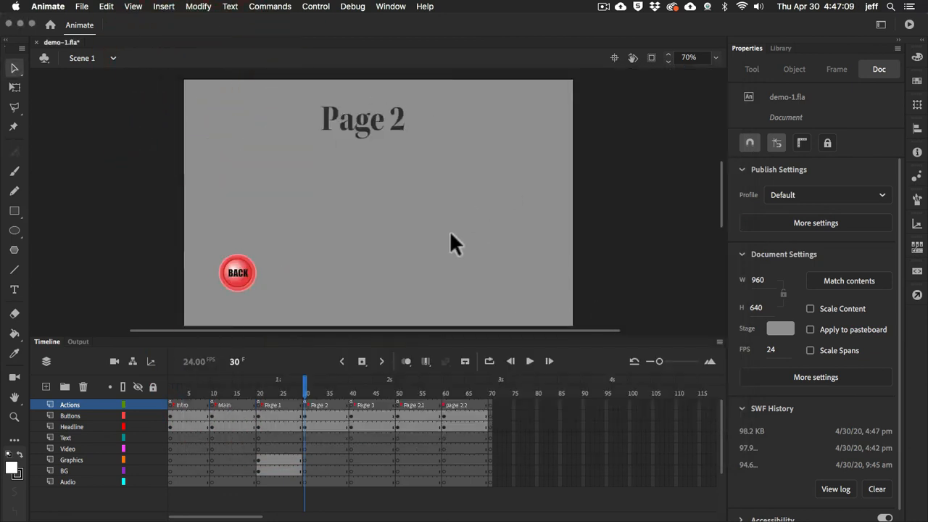